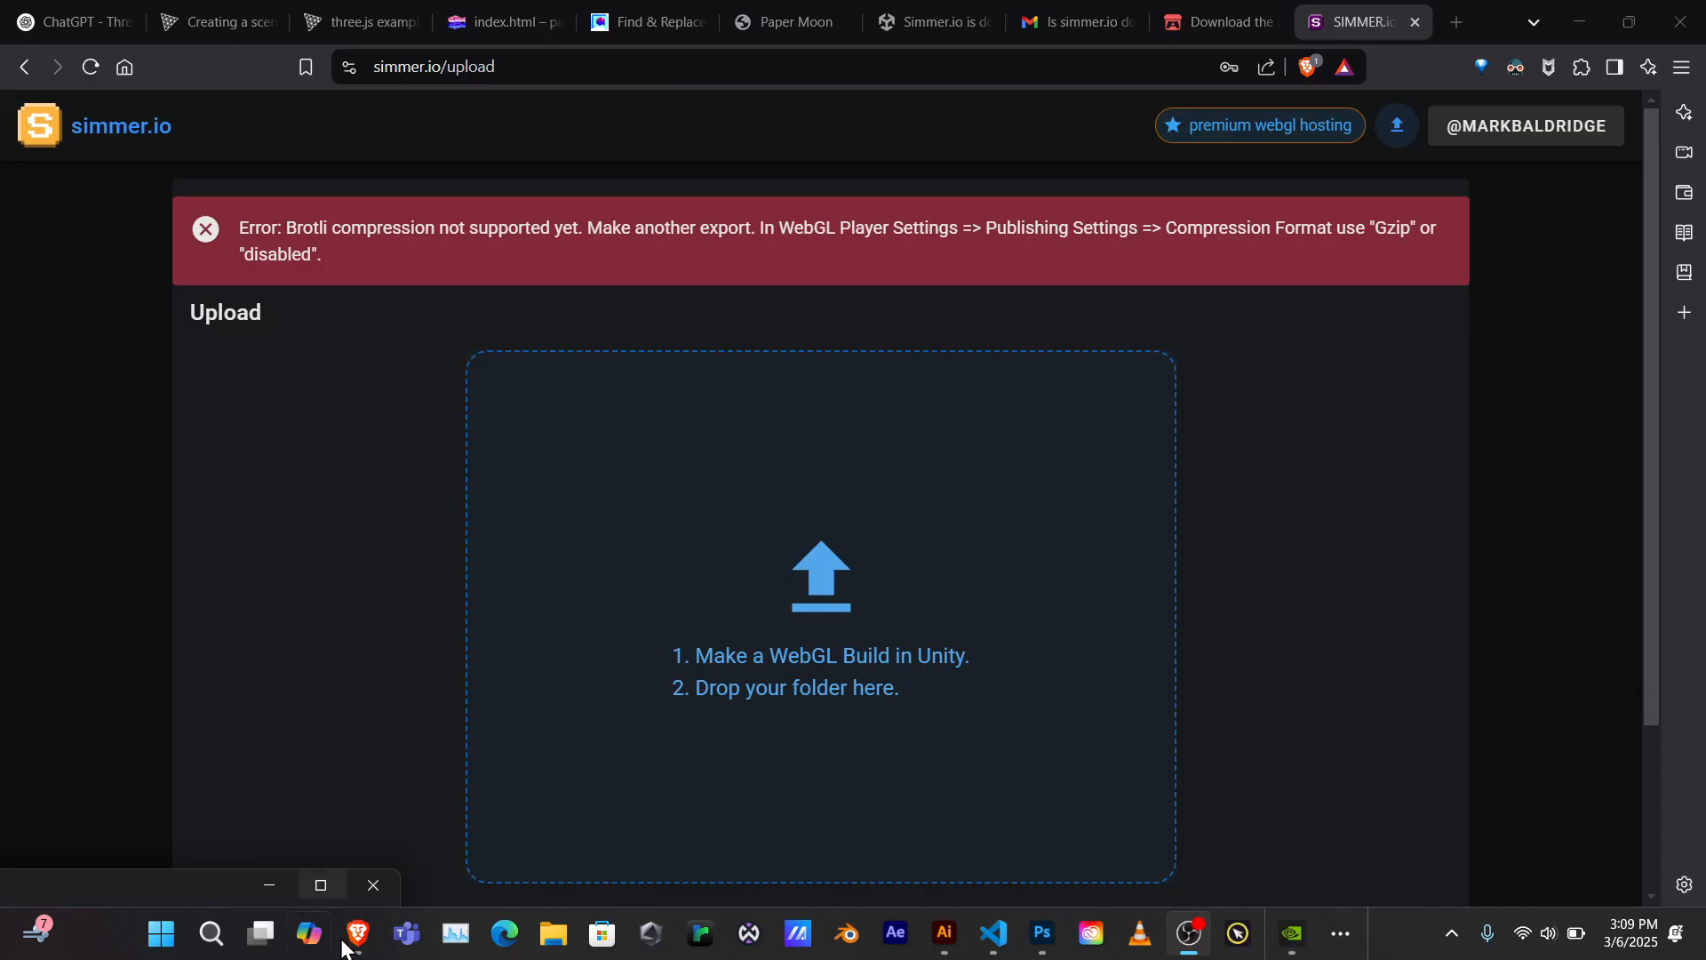
After simmer.io rejects the Brotli-compressed build, expand the taskbar overflow to find Unity
mouse_move(1269, 944)
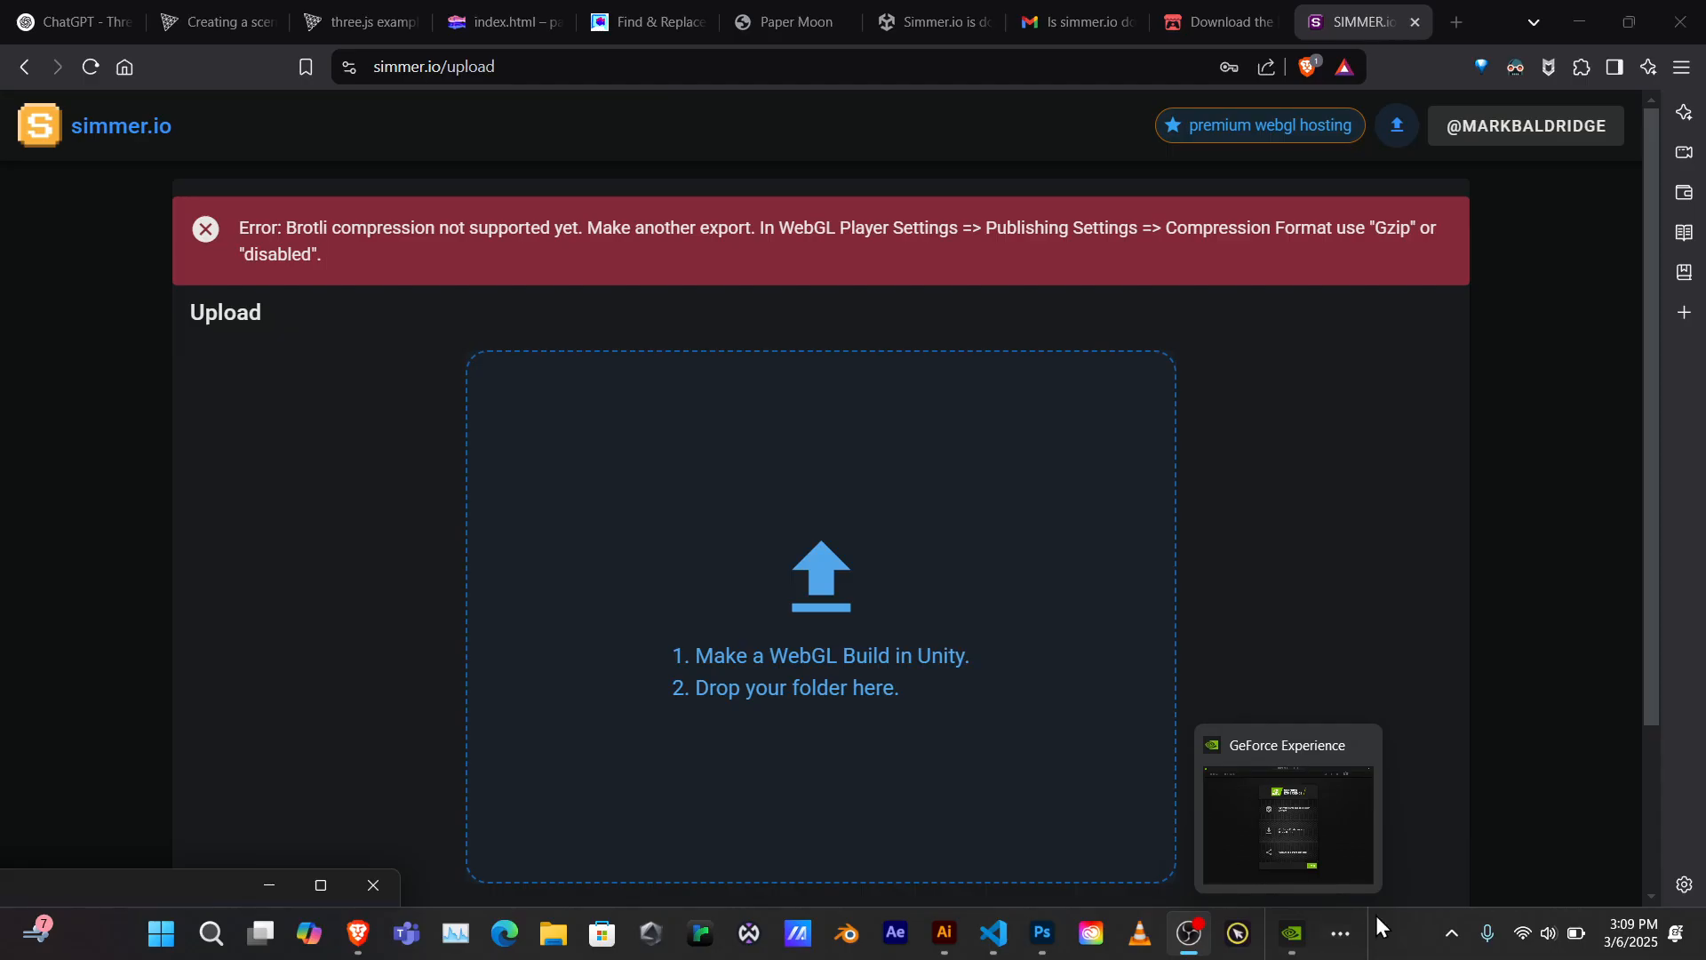
left_click(1344, 935)
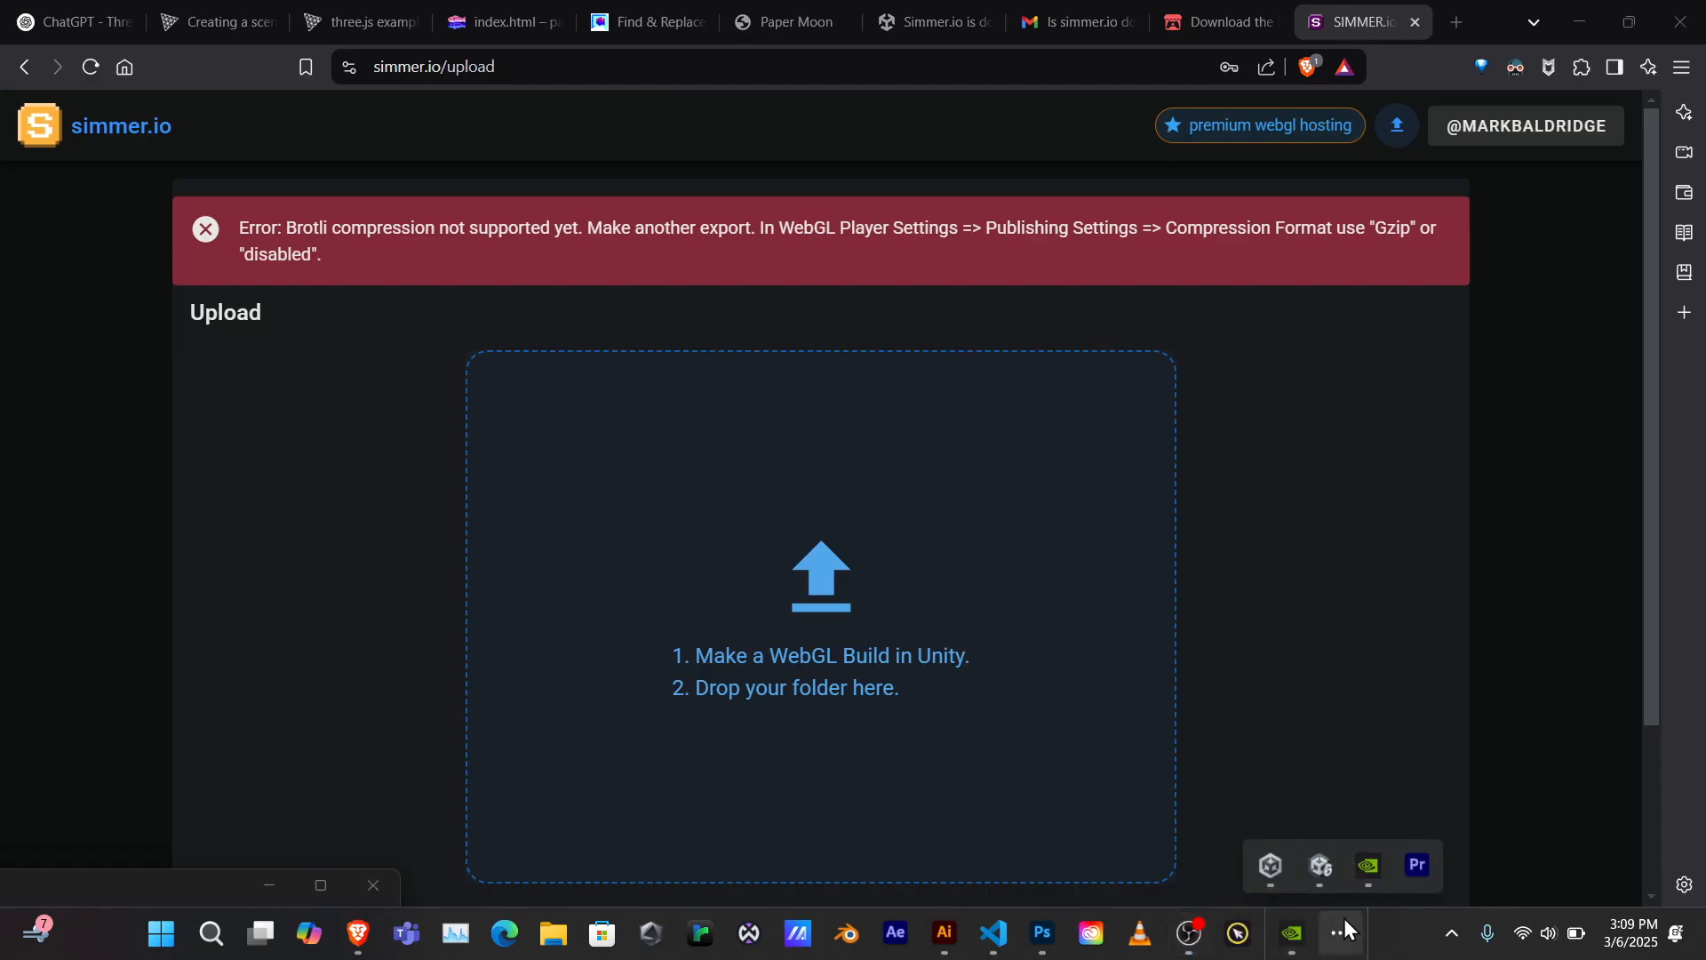
Switch back to the Unity 6 editor showing PlayTest01's SampleScene
left_click(1321, 866)
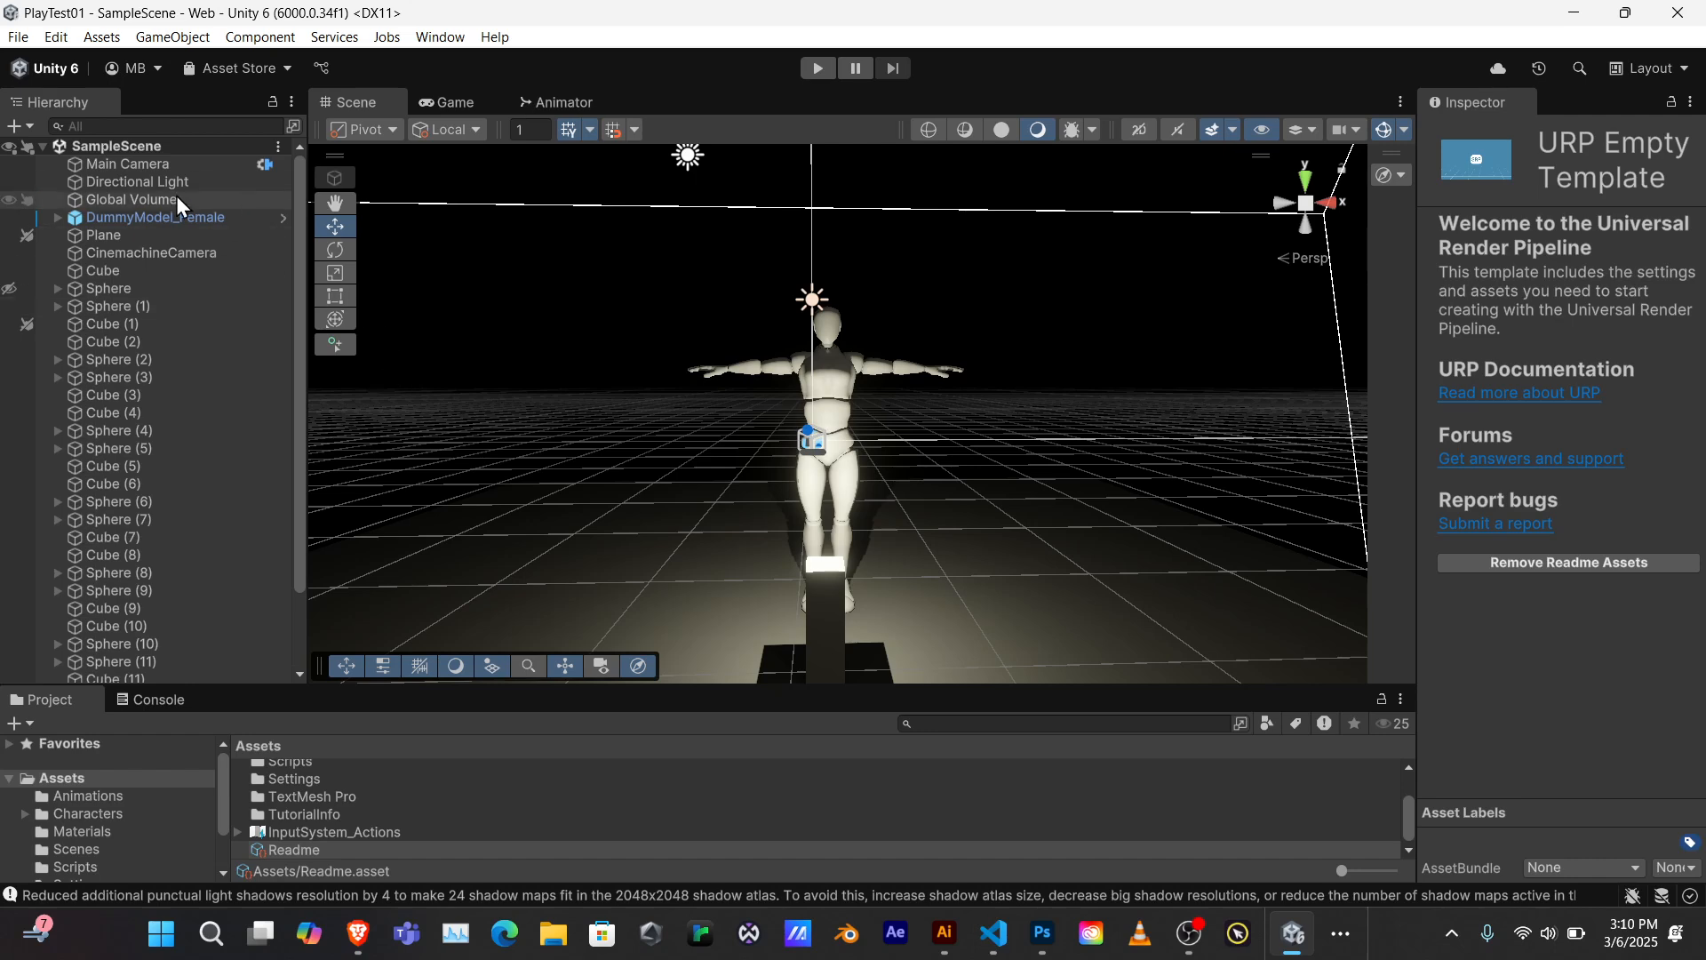
left_click(20, 40)
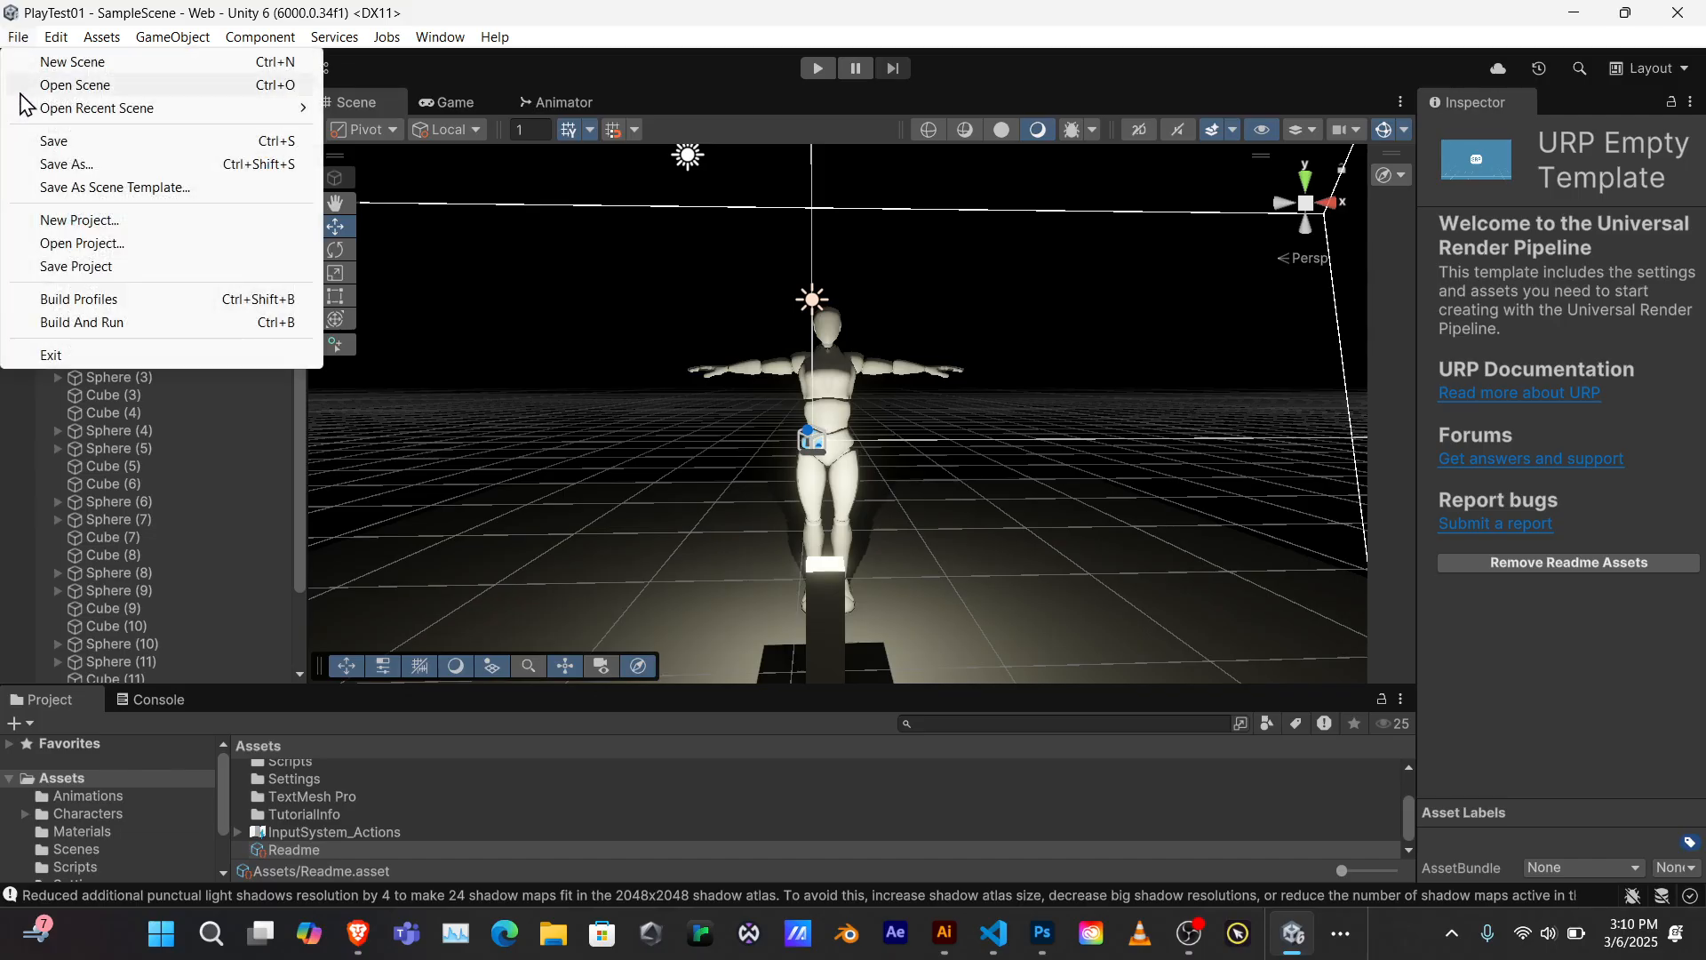
Open File > Build Profiles for the Web platform and go to its Player settings
left_click(89, 300)
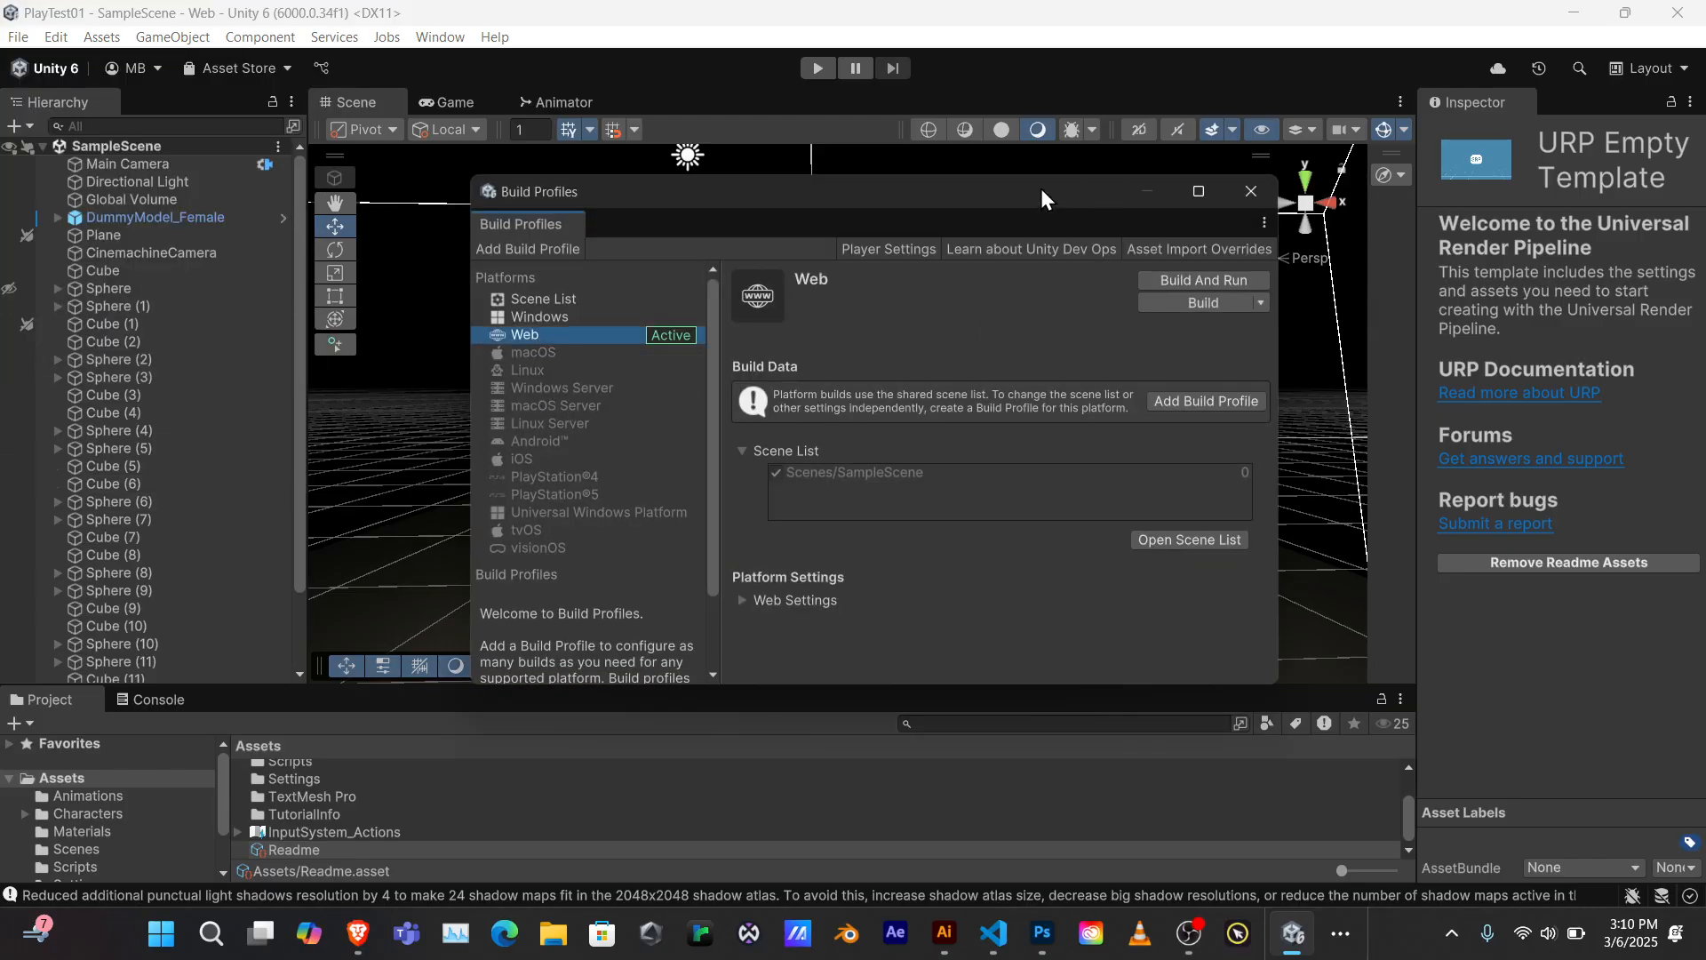
left_click_drag(1042, 197, 966, 162)
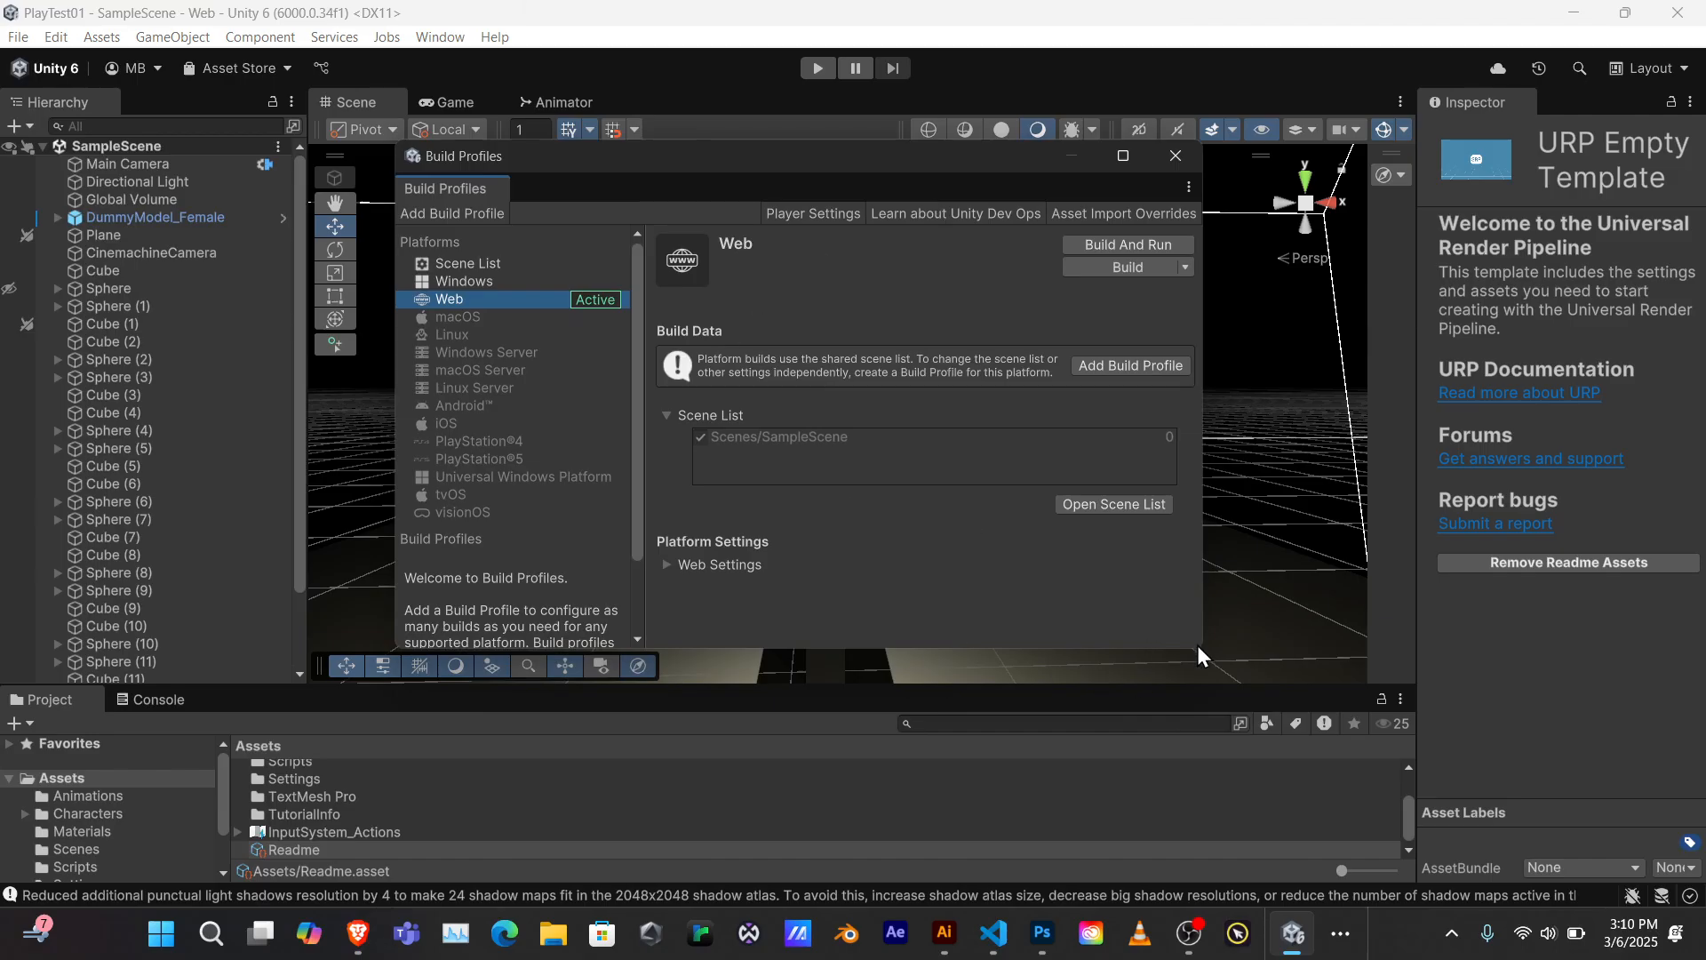
left_click_drag(1197, 645, 1198, 663)
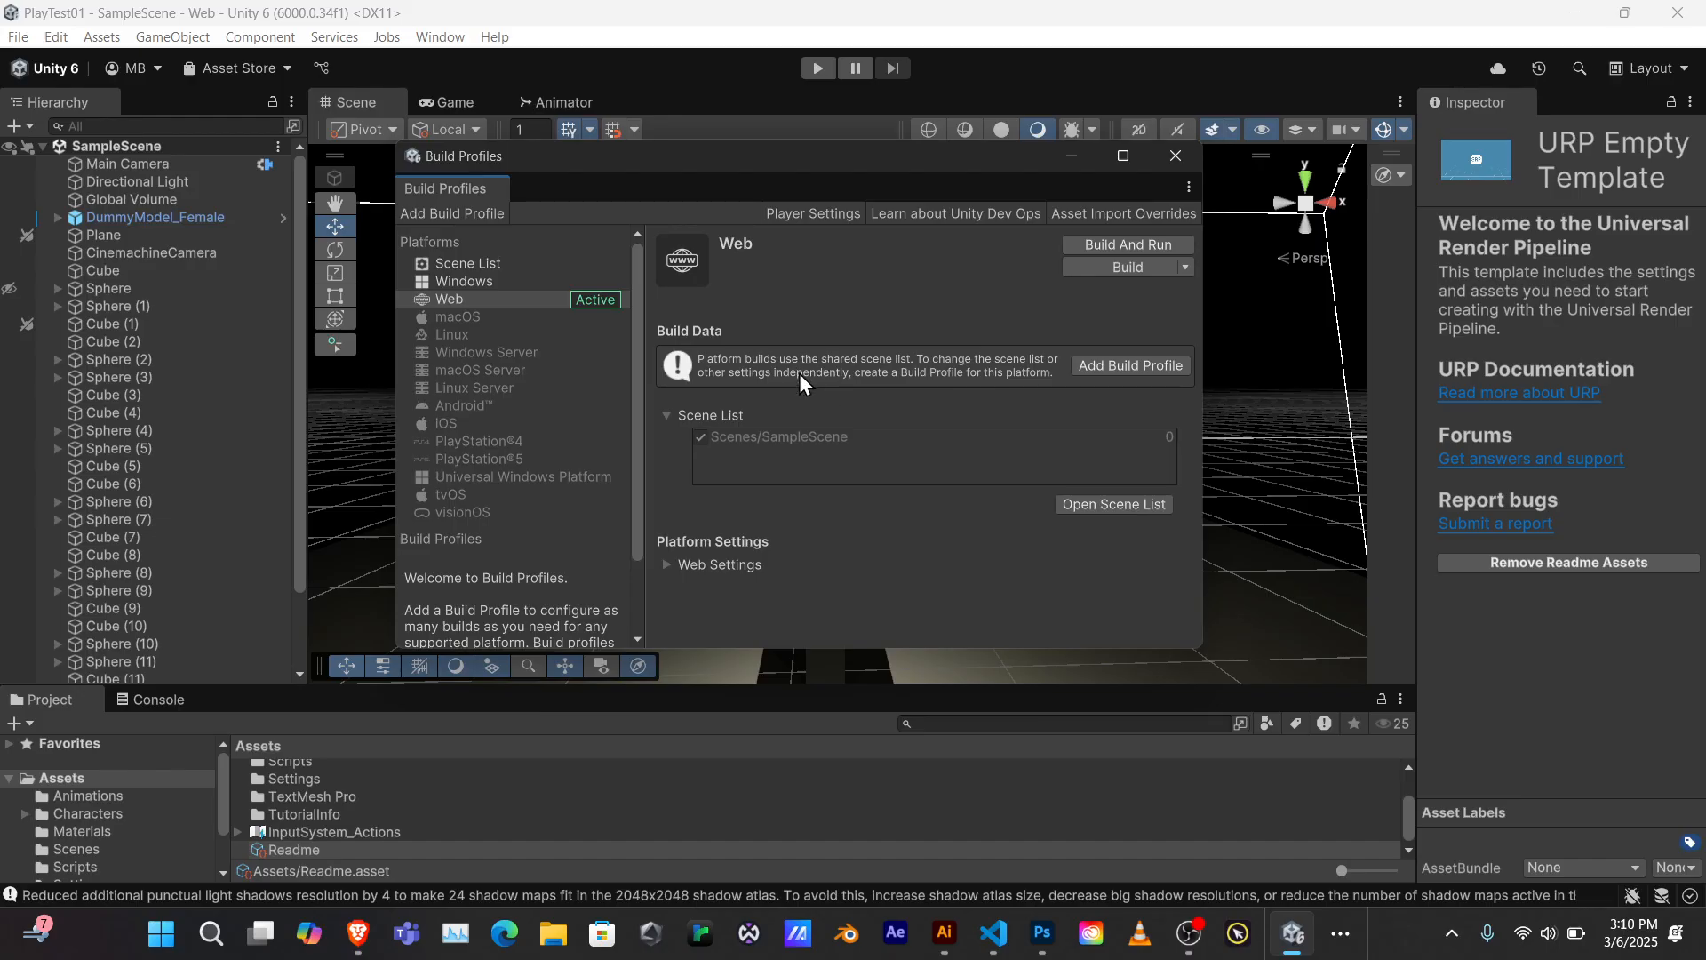
left_click(825, 215)
Set the Web Publishing Settings Compression Format to Disabled, then close Project Settings
scroll(631, 472, "down", 2)
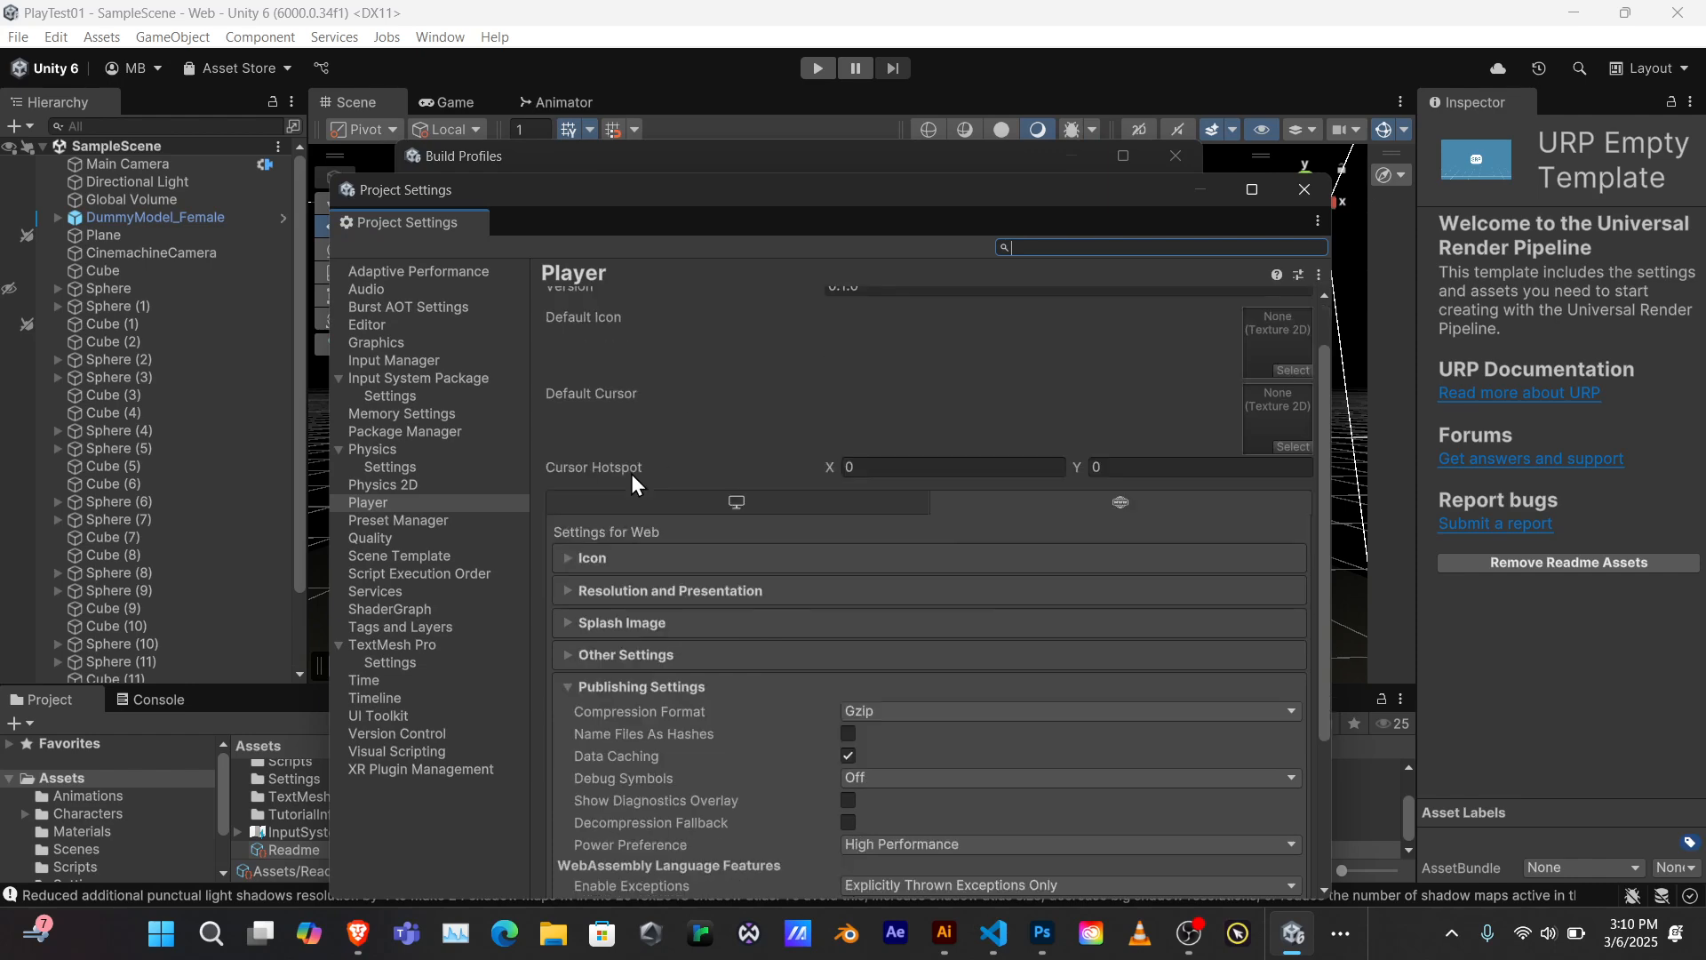
left_click(567, 621)
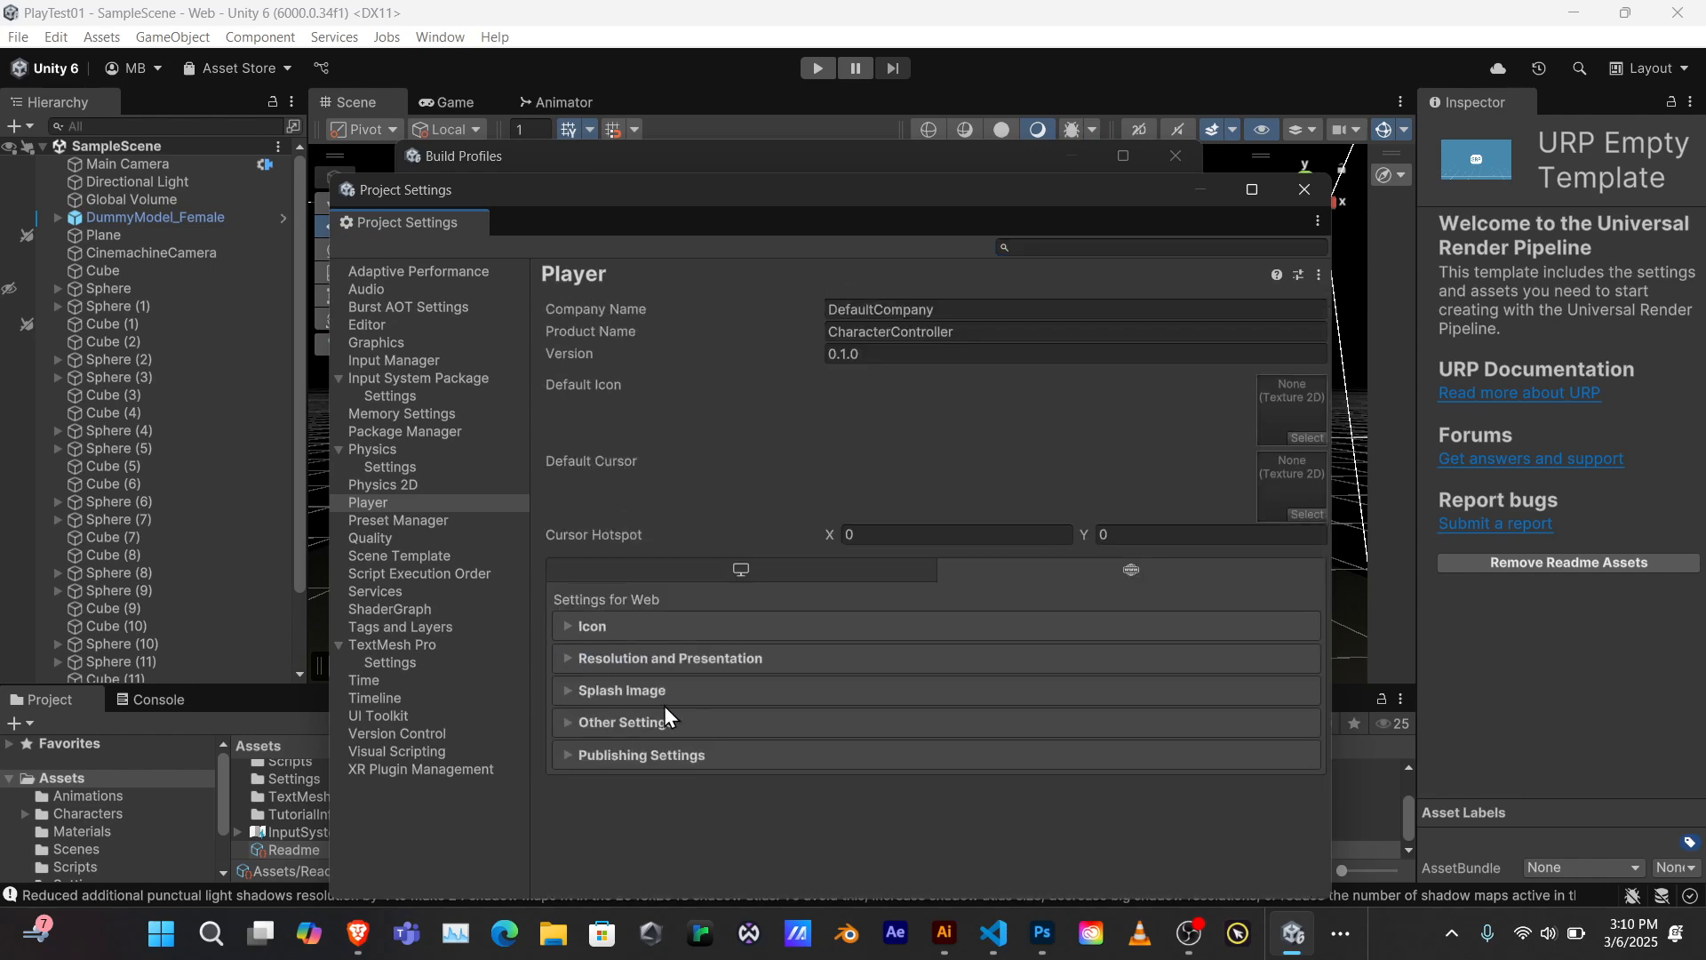
left_click(565, 754)
scroll(669, 716, "down", 4)
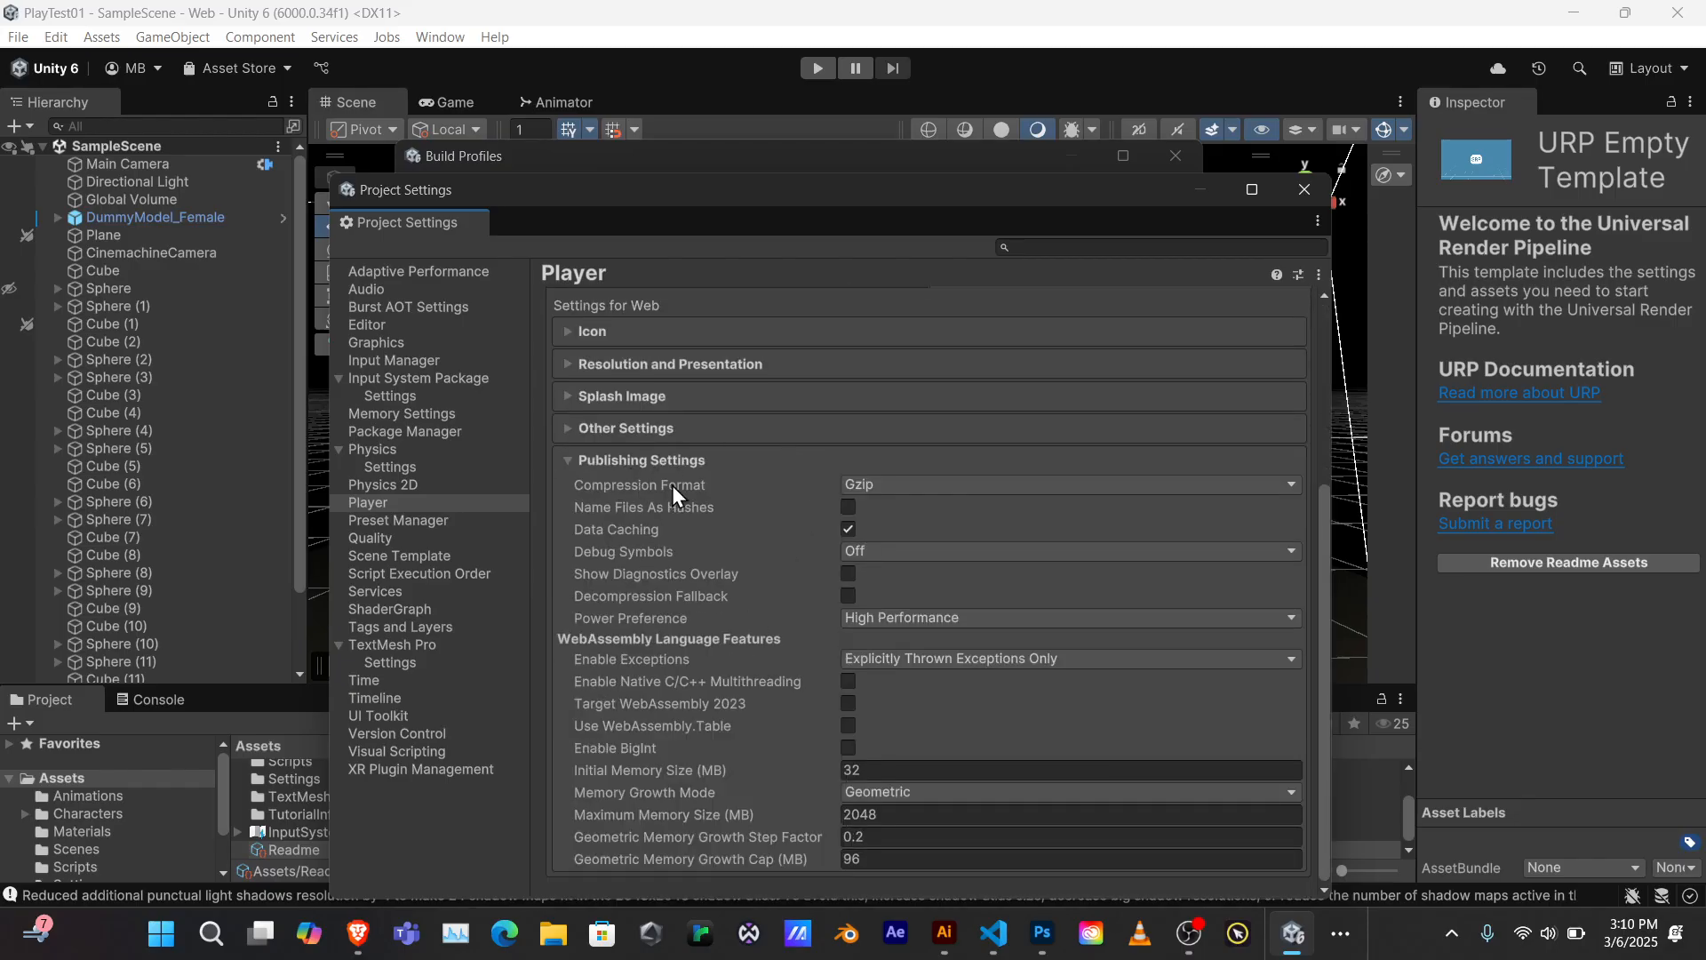
left_click(910, 482)
left_click(918, 512)
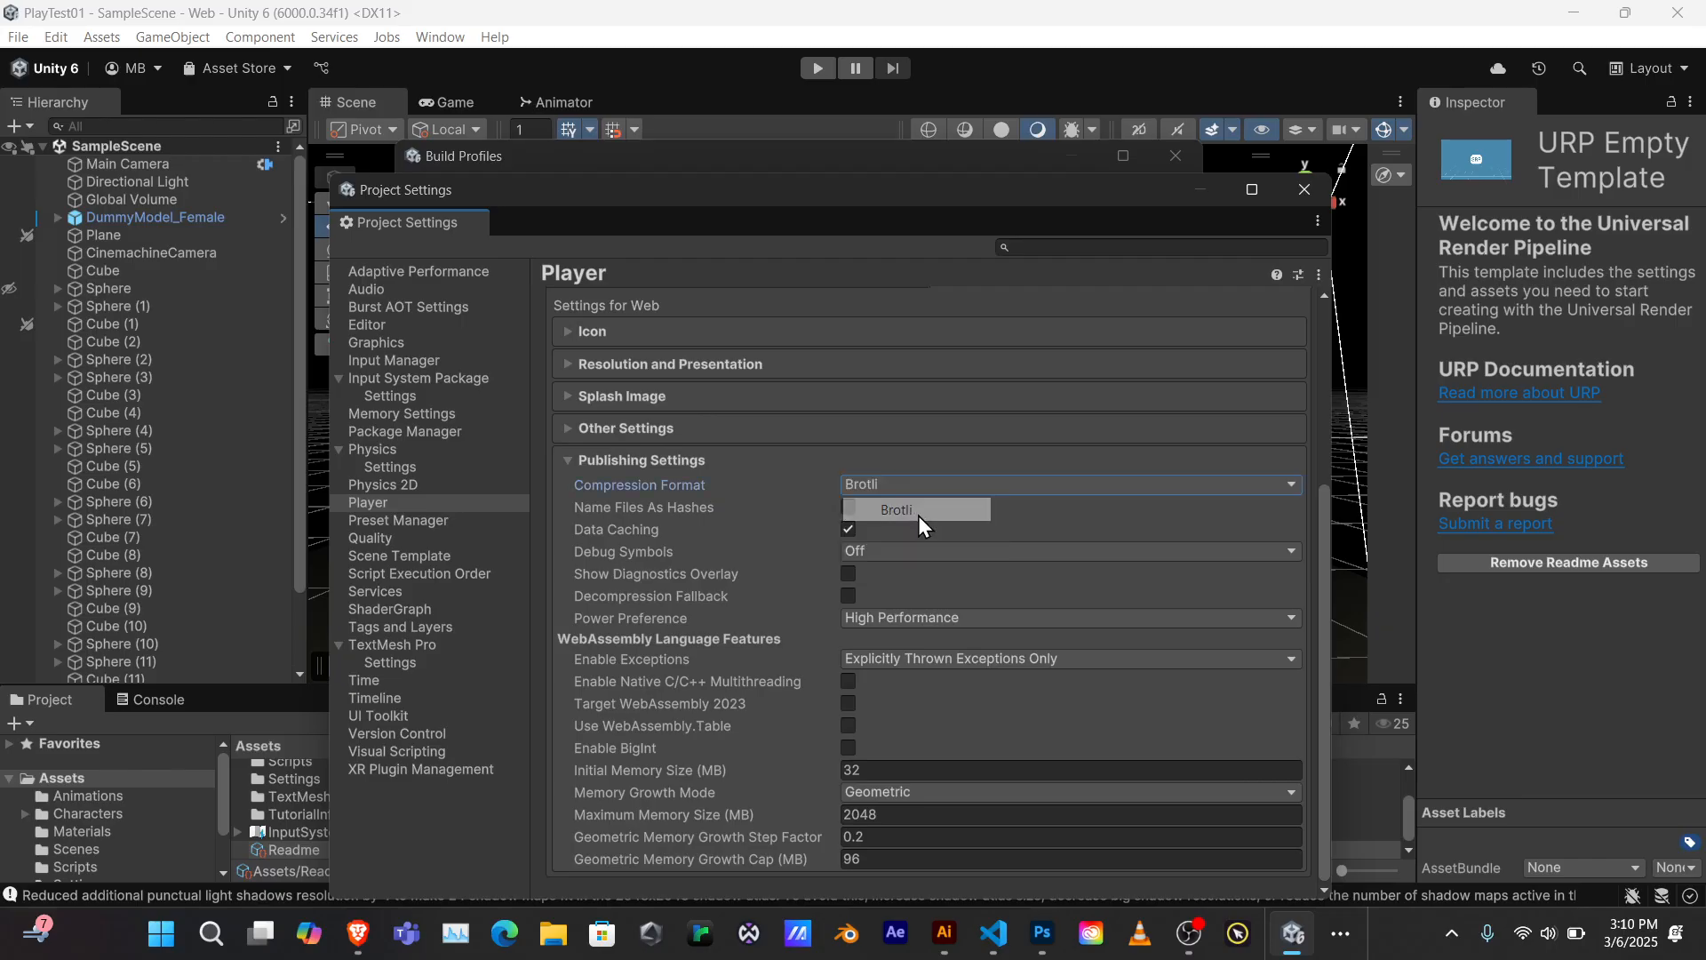
left_click(889, 483)
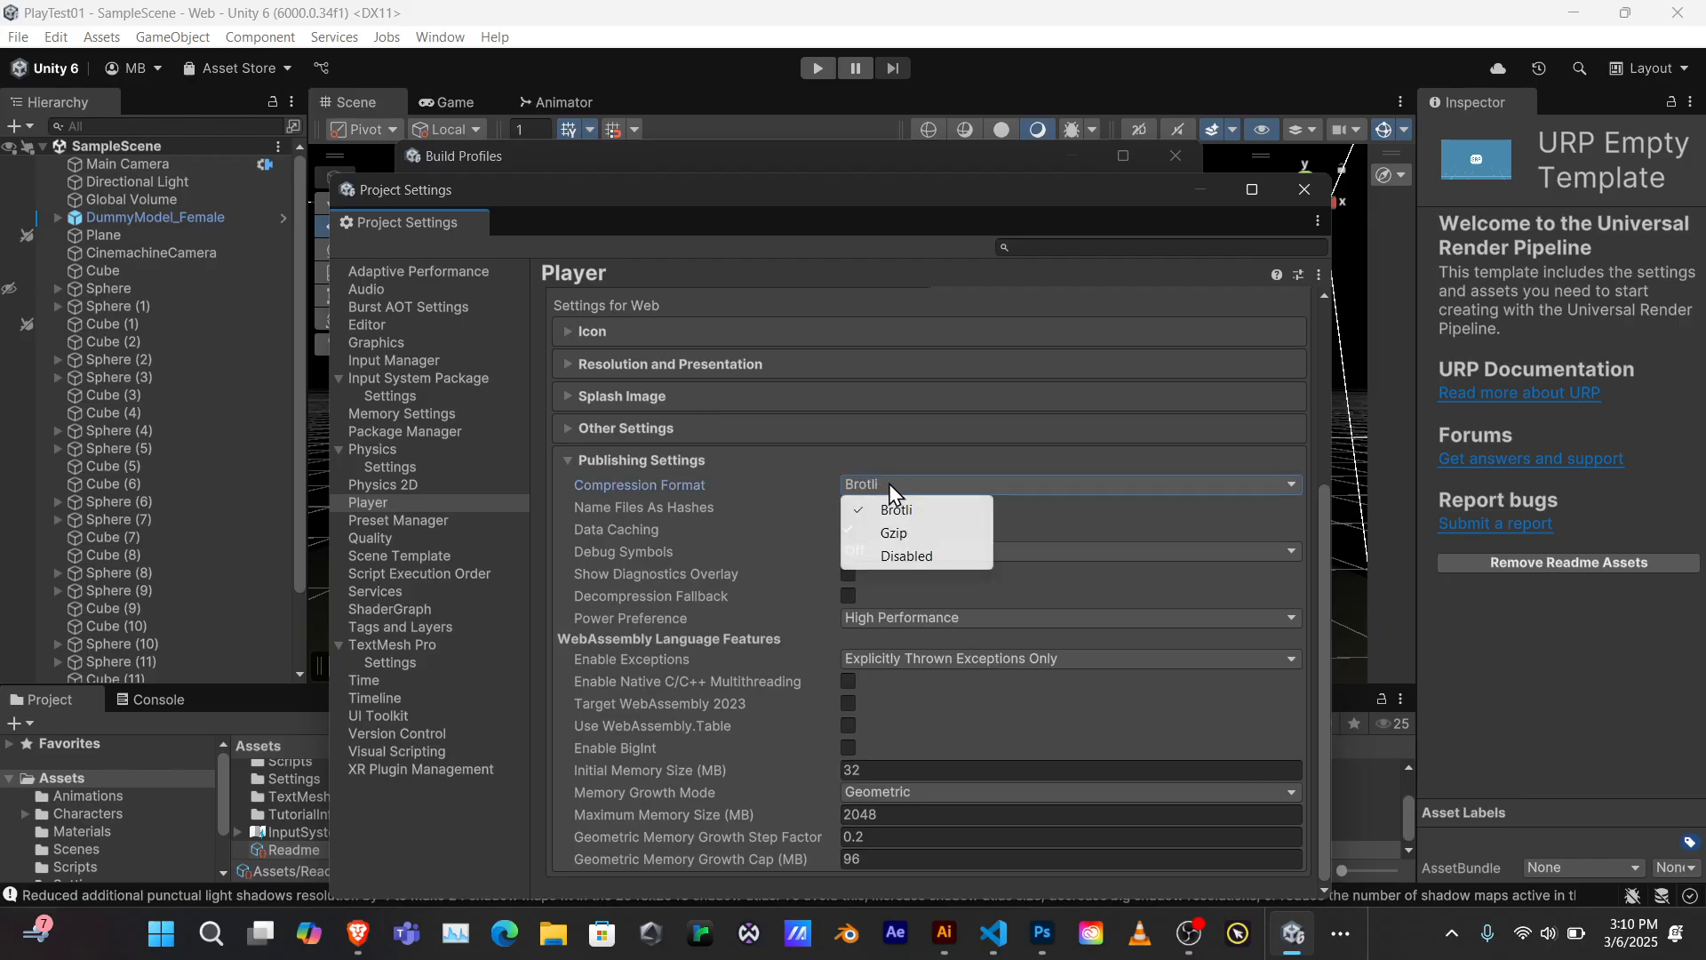
left_click(898, 532)
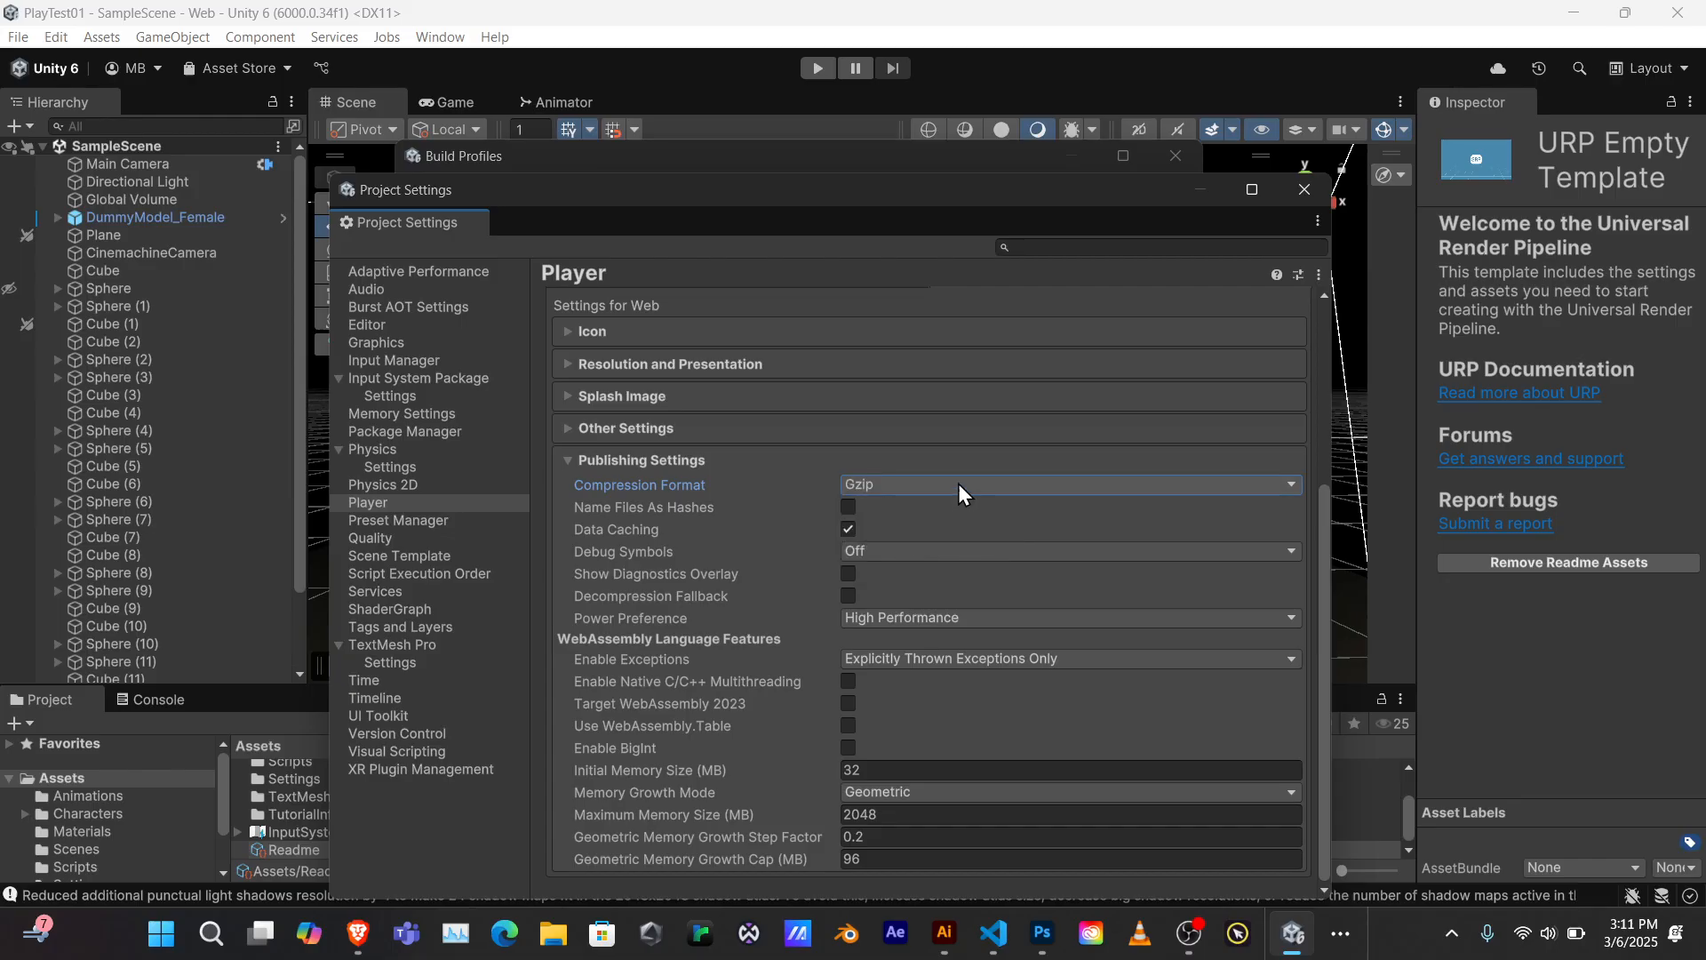
left_click(958, 483)
left_click(932, 553)
left_click_drag(615, 187, 661, 143)
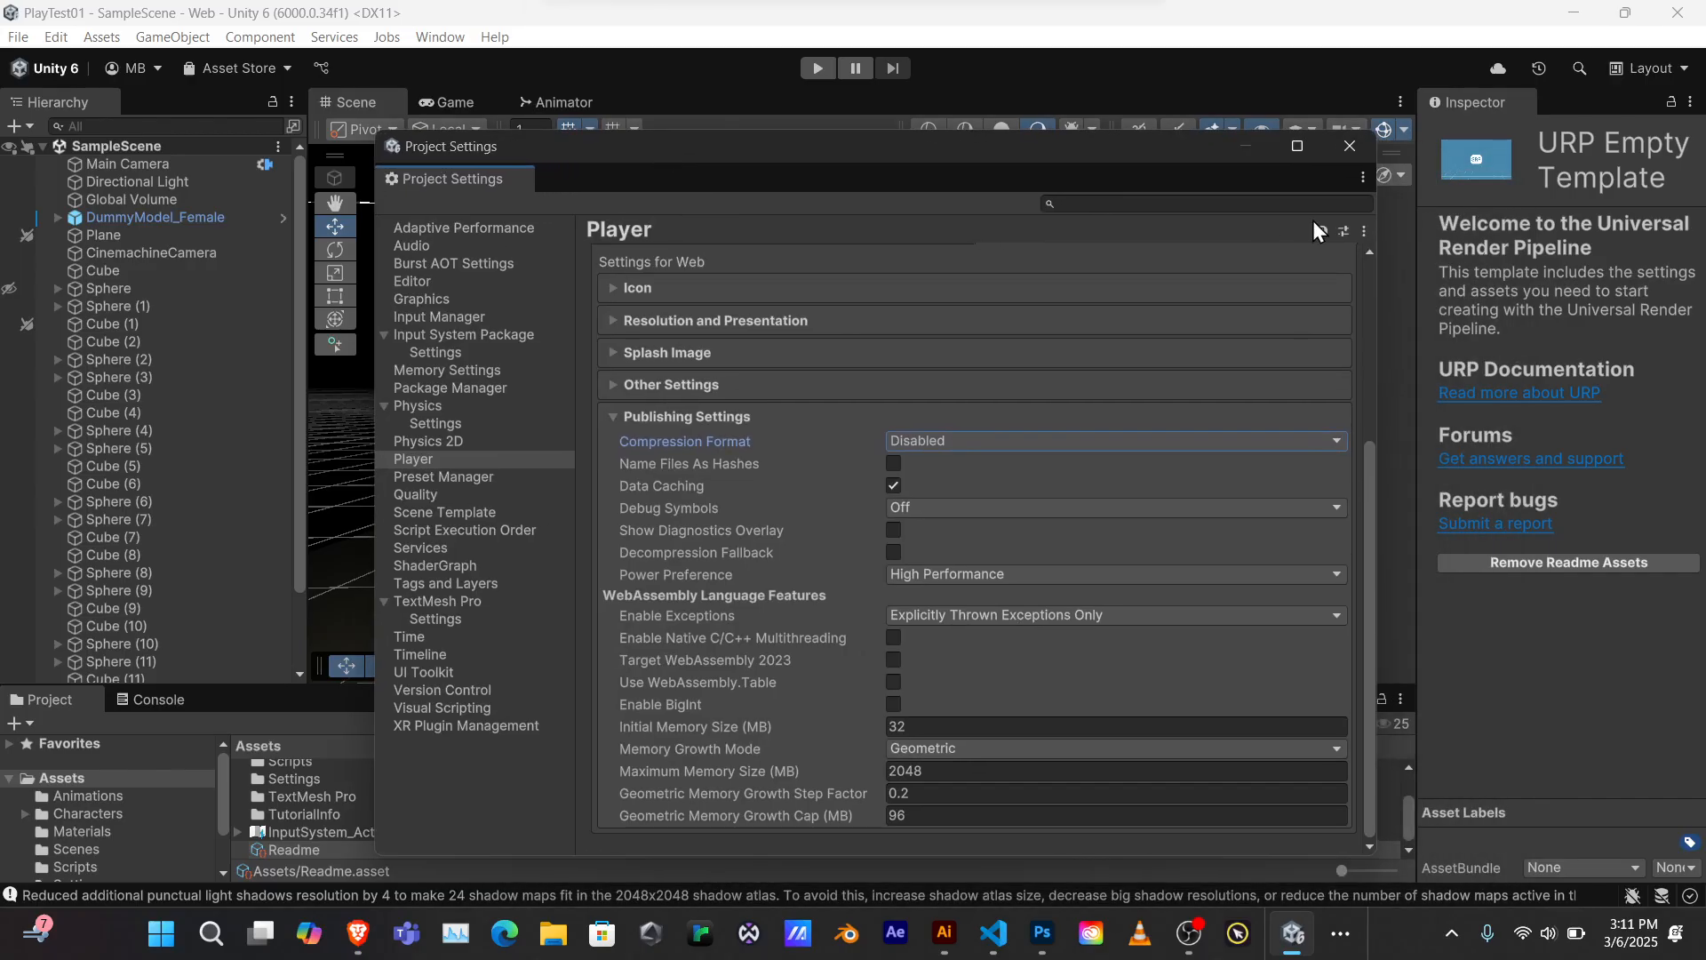
left_click(1349, 147)
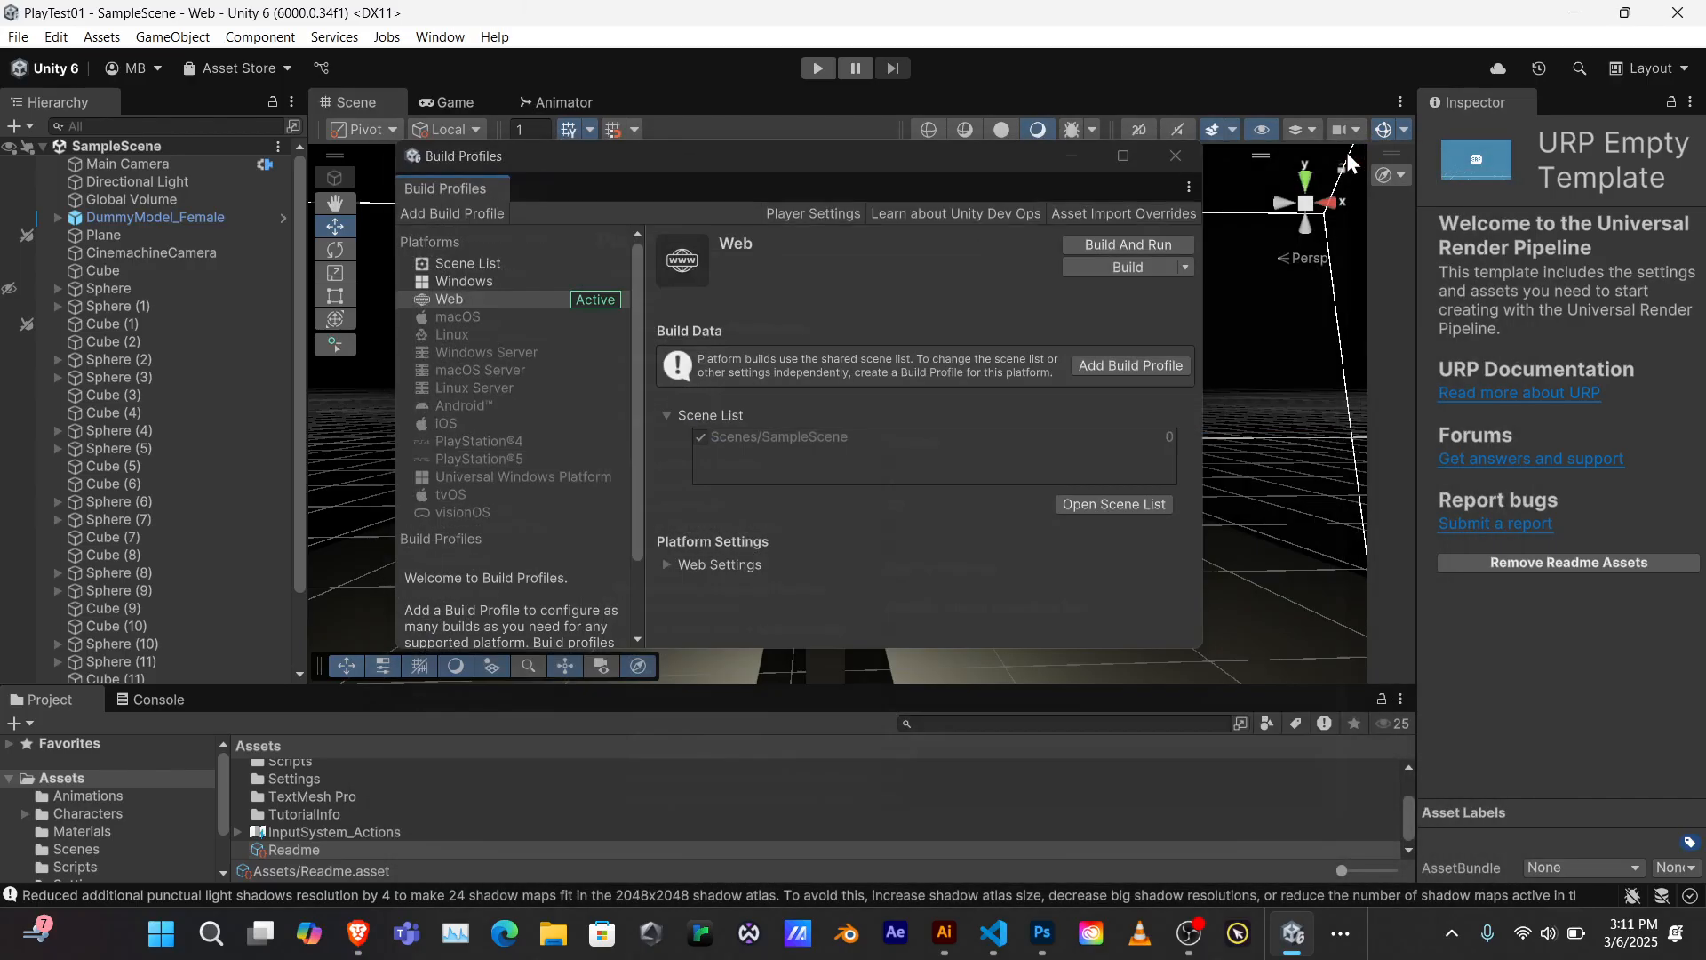
Start the Web build from Build Profiles to bring up the output folder picker
left_click(1127, 267)
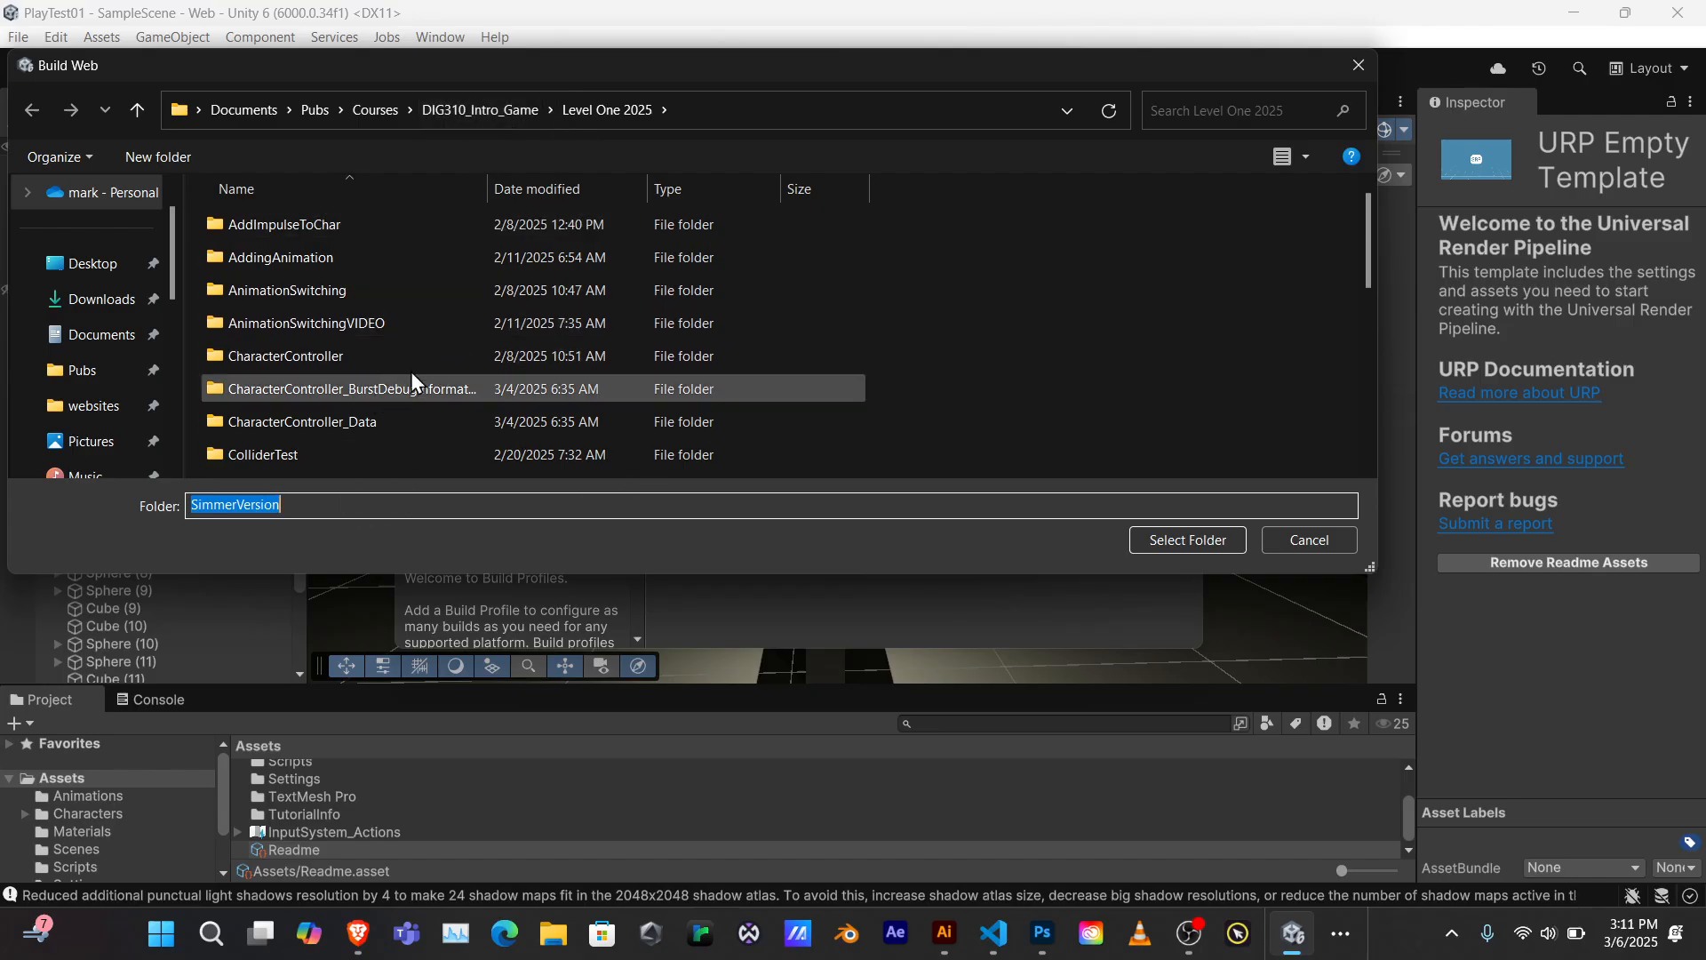
Create a SimmerVersion folder in Level One 2025 and select it as the build output
right_click(891, 304)
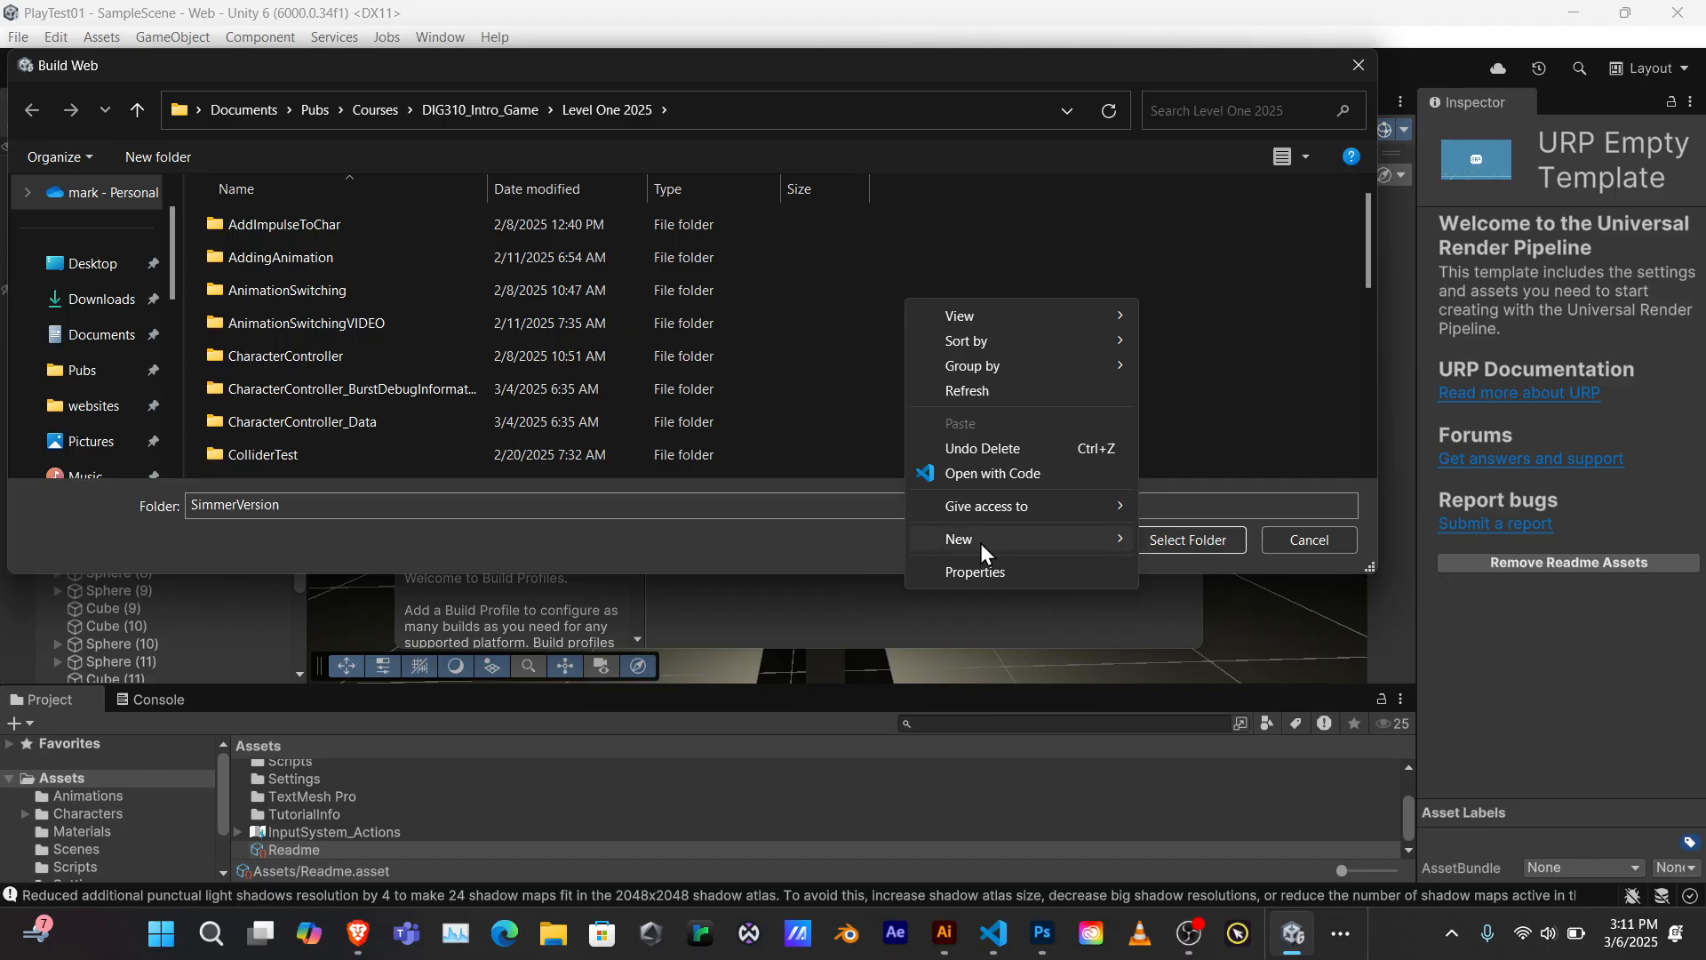
mouse_move(981, 545)
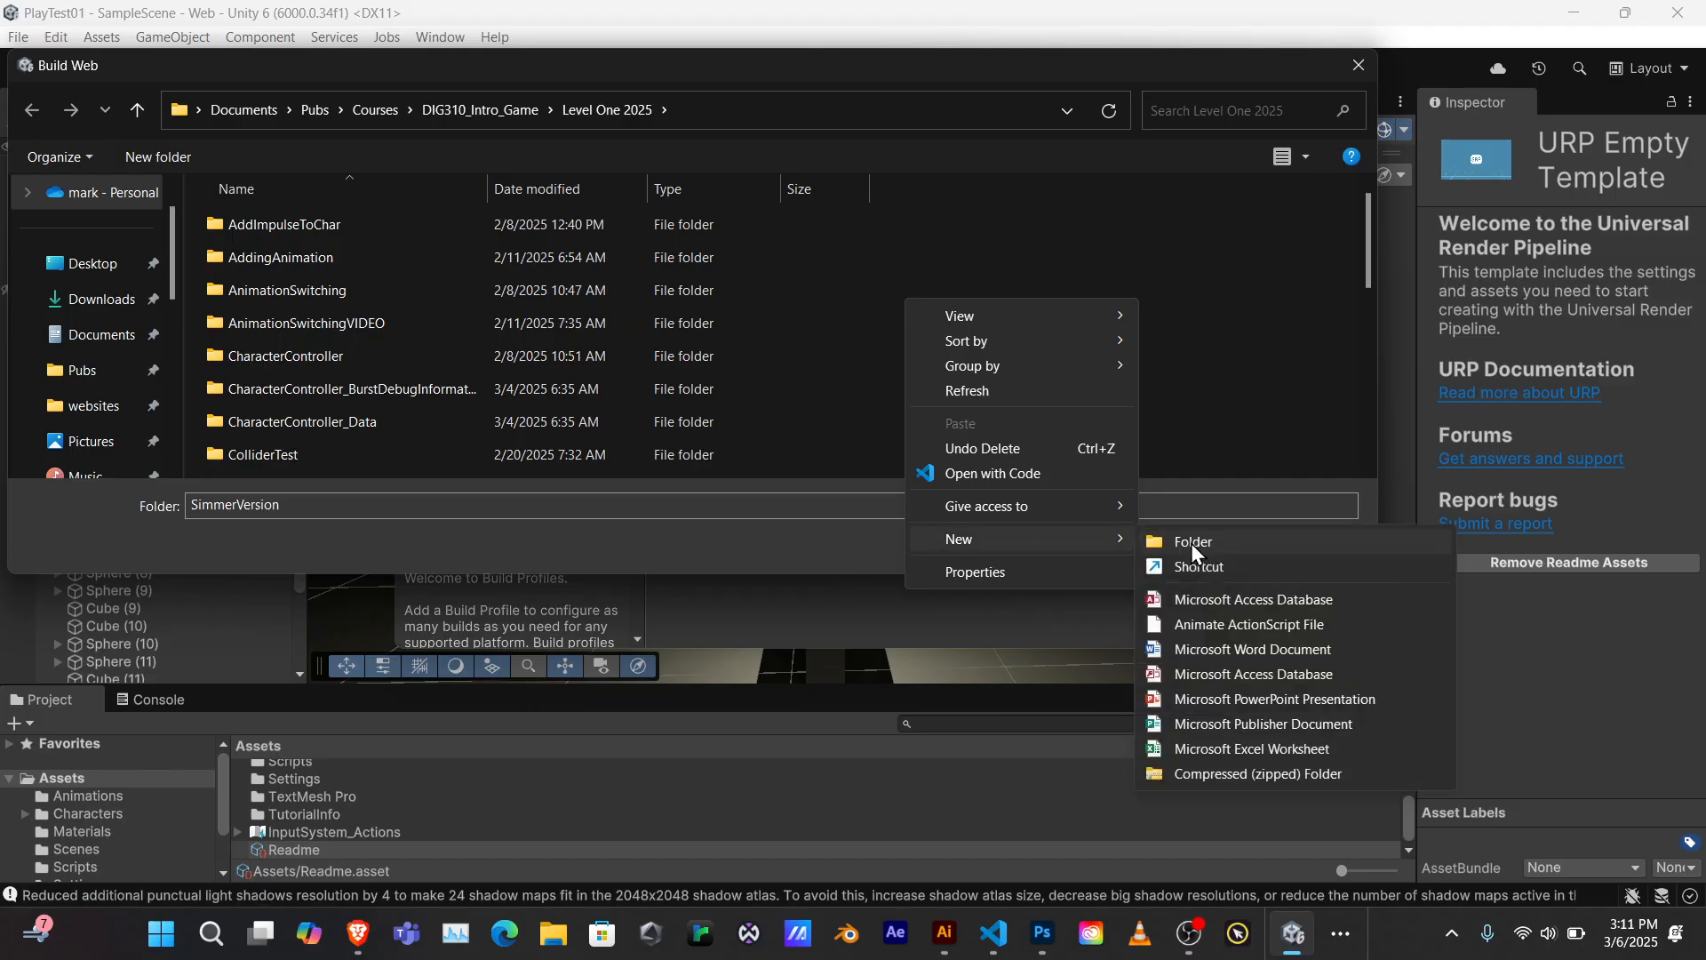
left_click(569, 510)
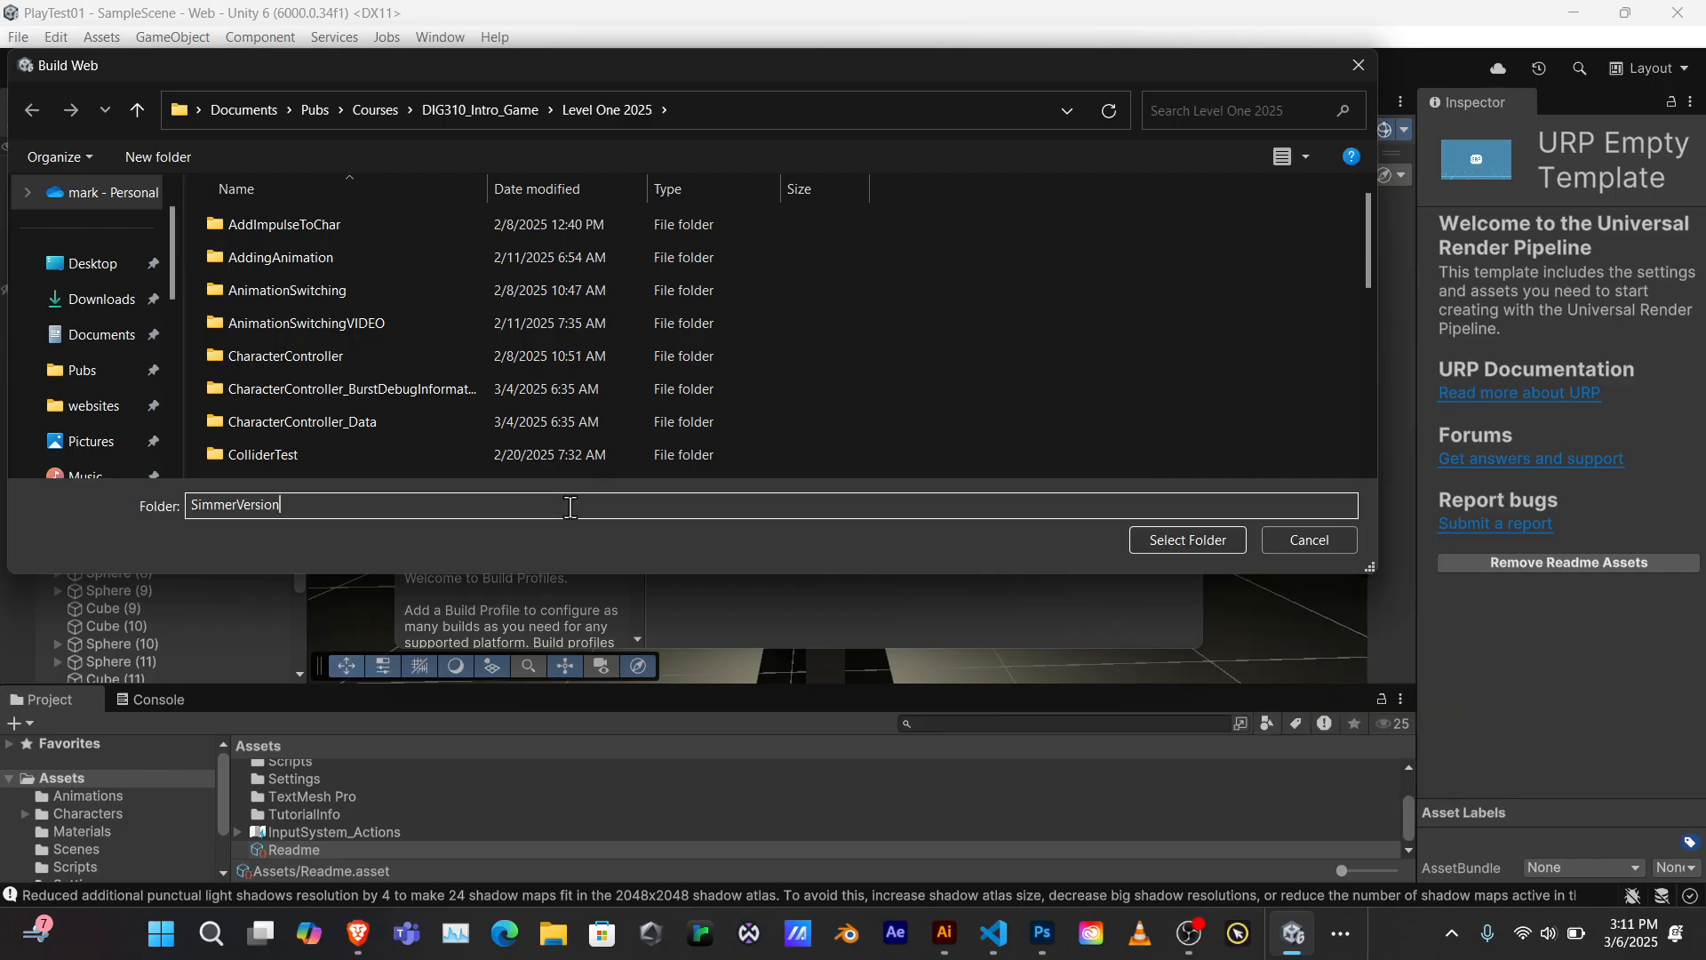
left_click(1182, 541)
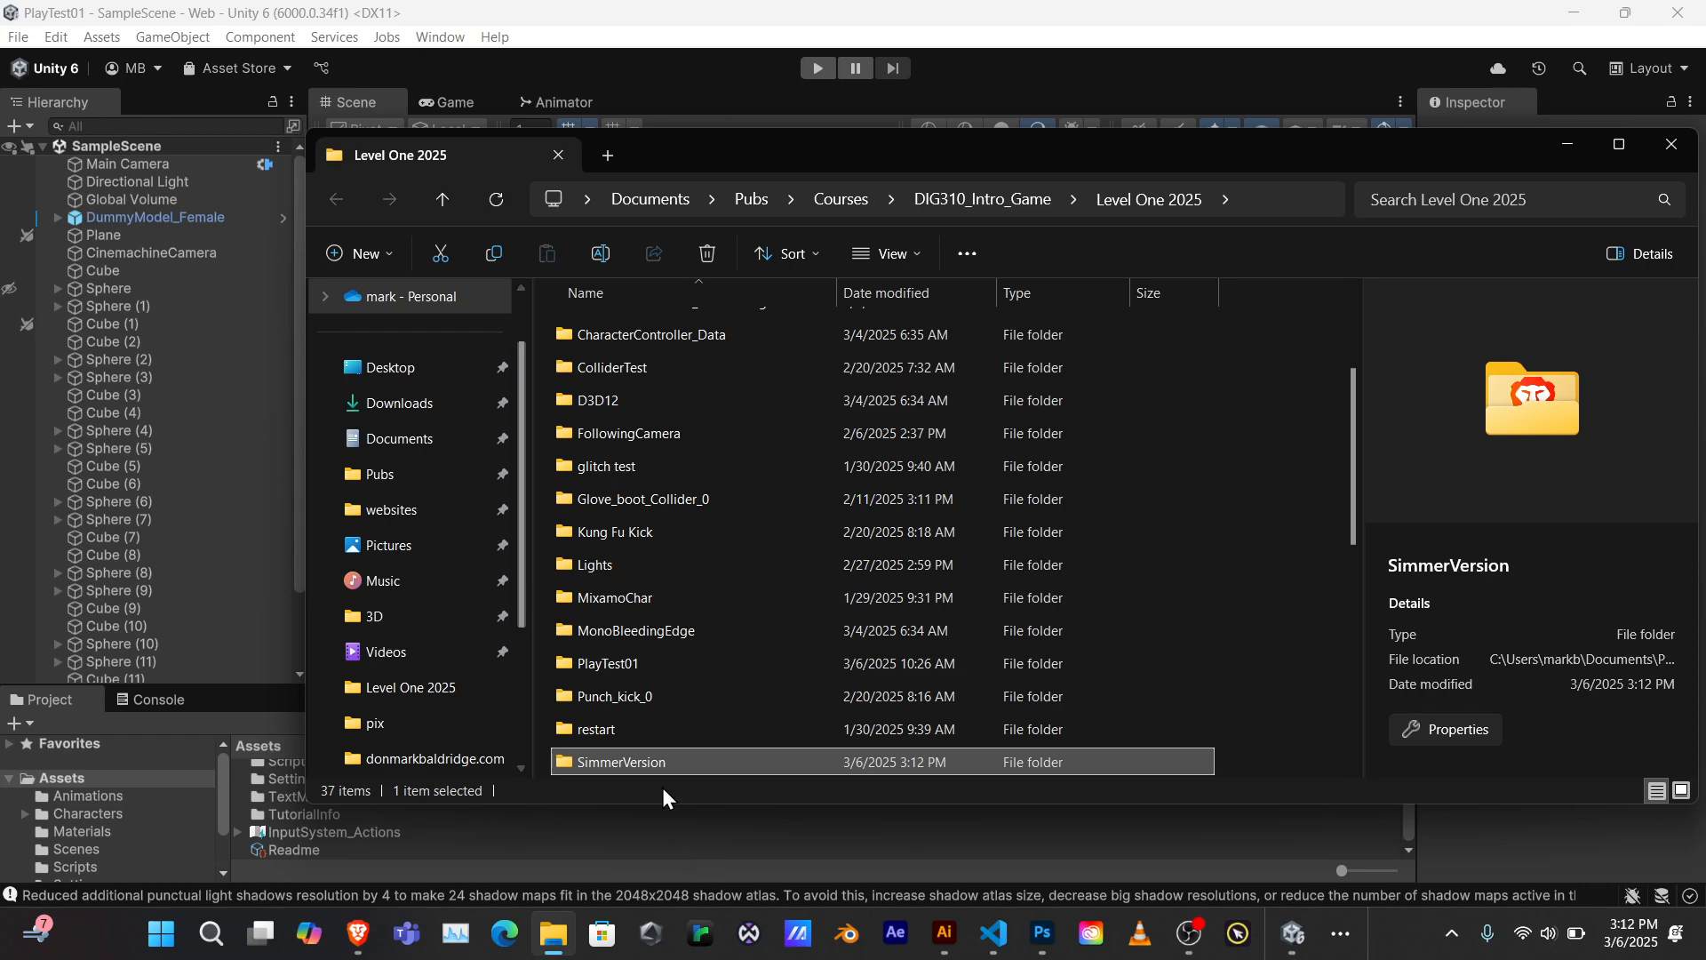
Check the SimmerVersion output, close Build Profiles, minimize Unity and return to simmer.io
double_click(643, 760)
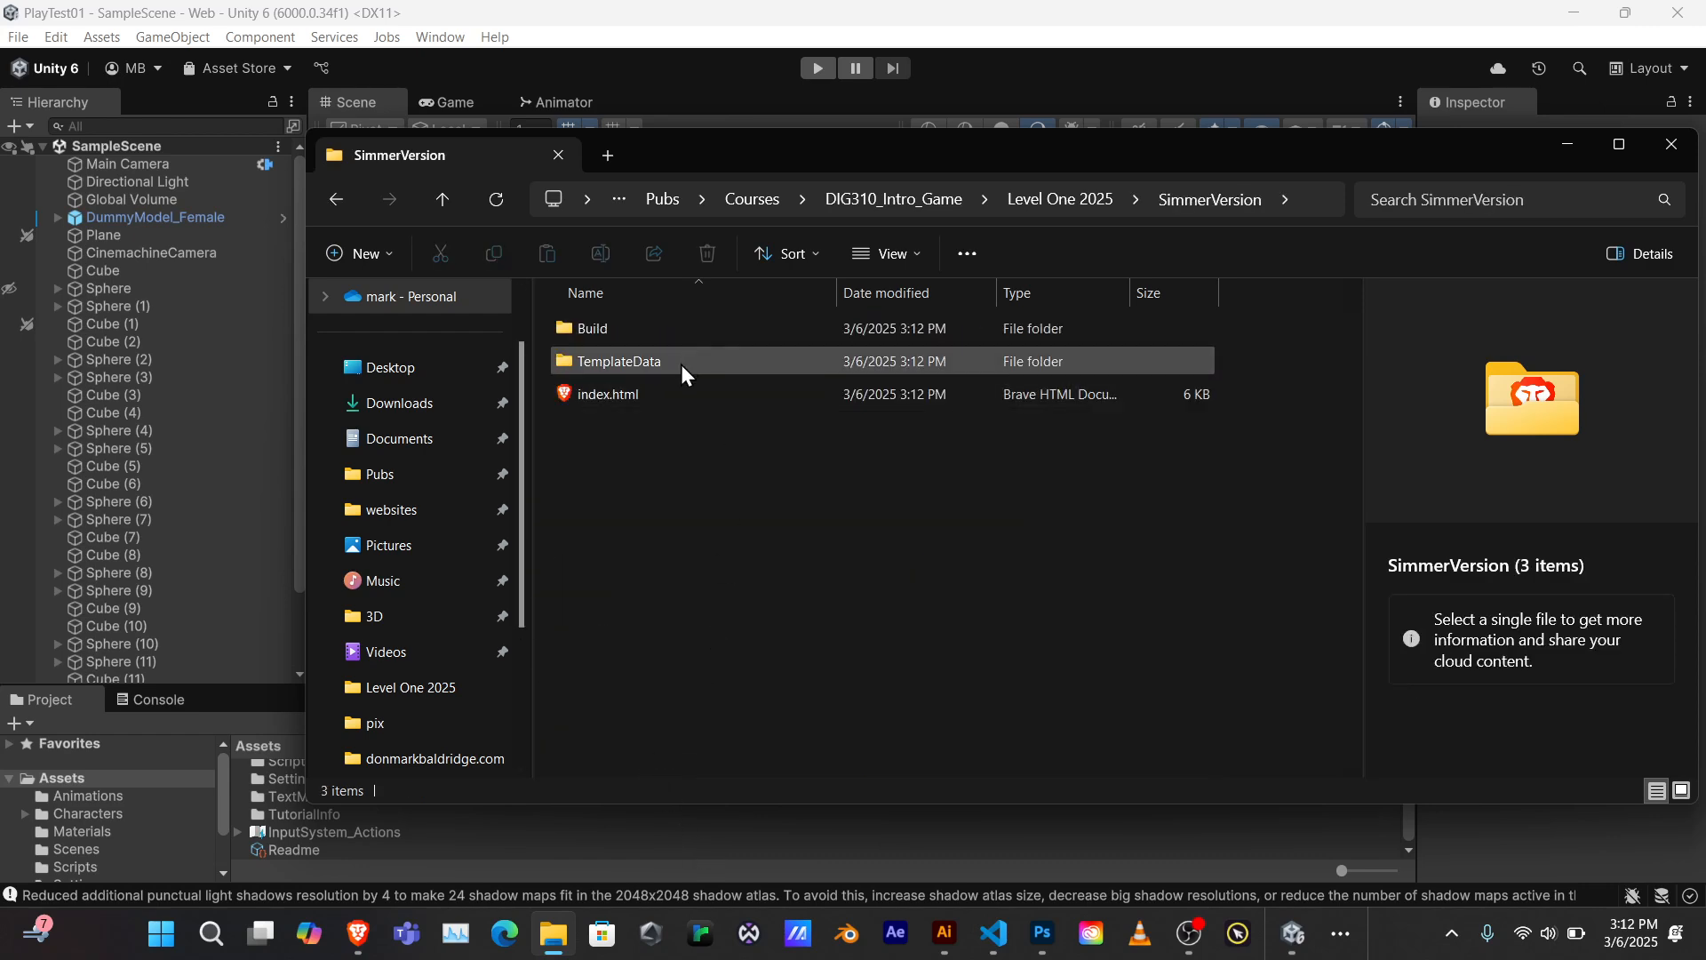
left_click_drag(903, 176, 757, 254)
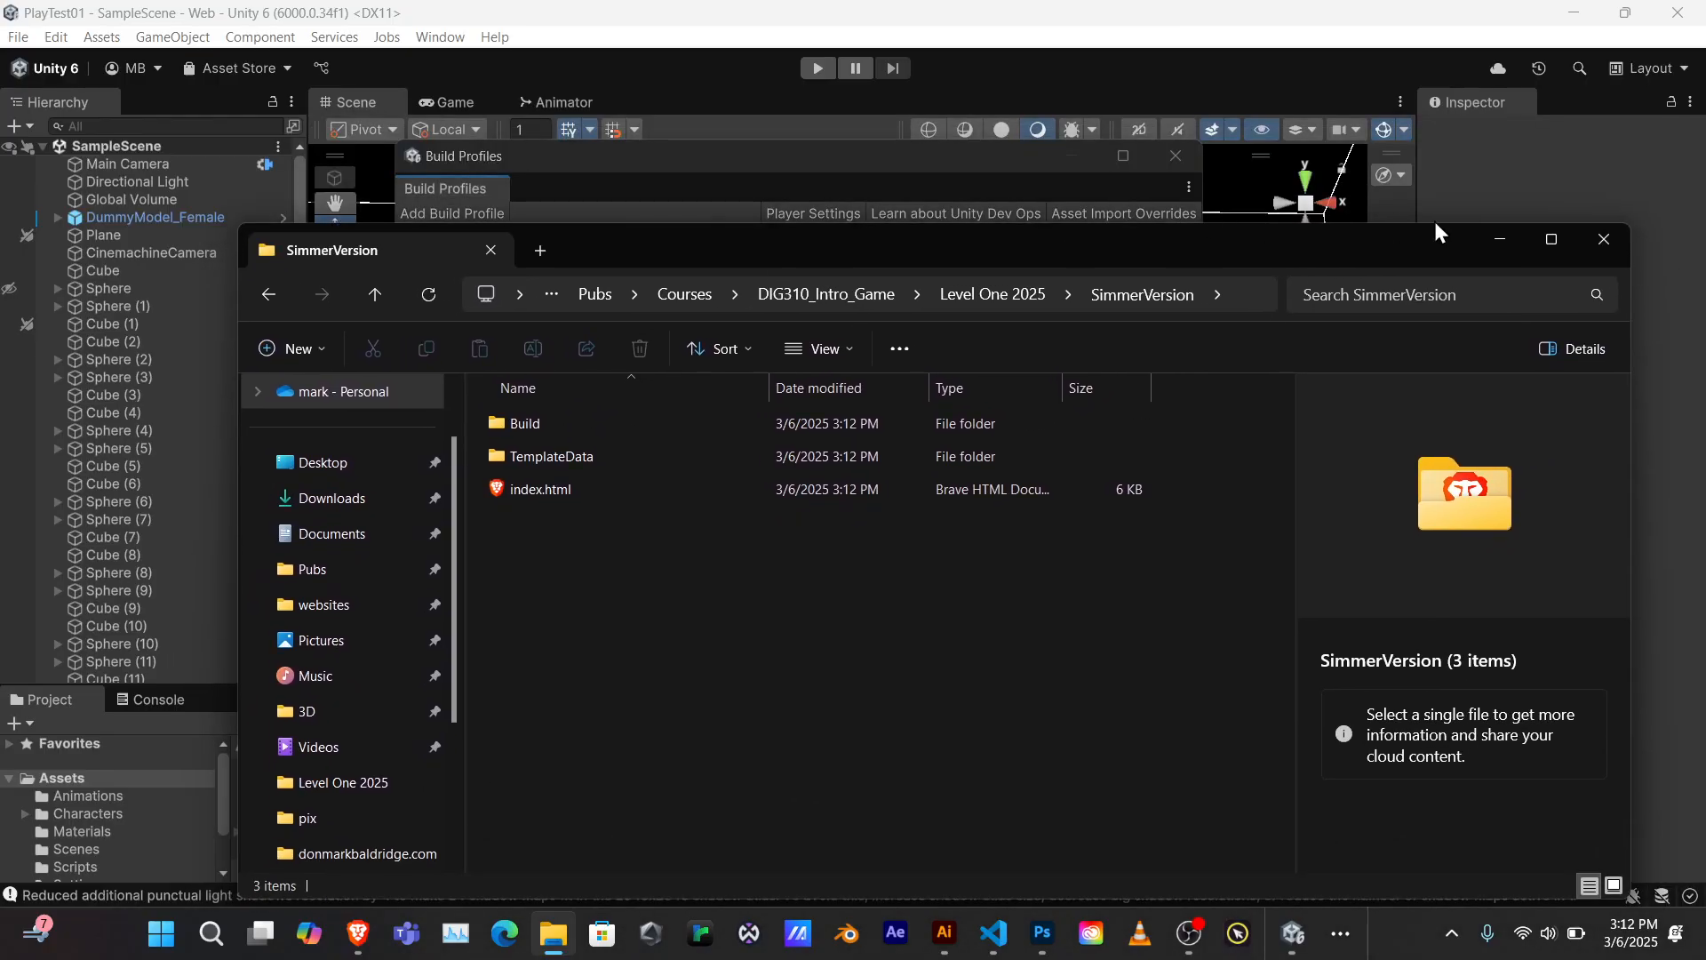
left_click(1459, 157)
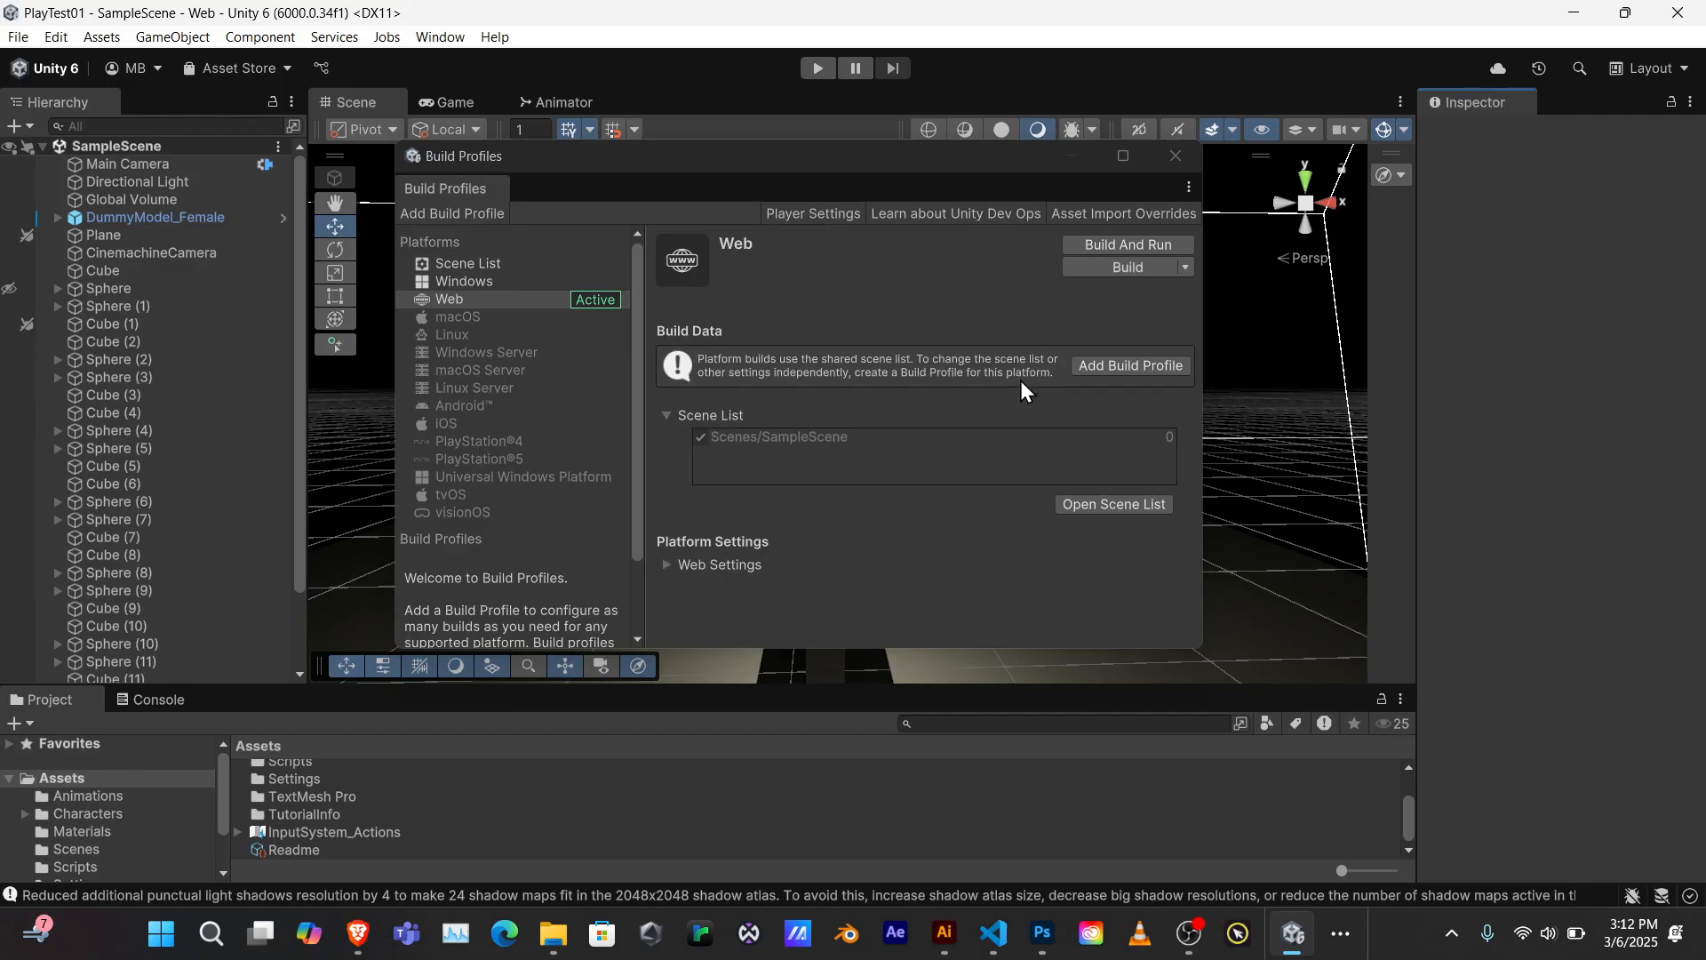
left_click(1175, 156)
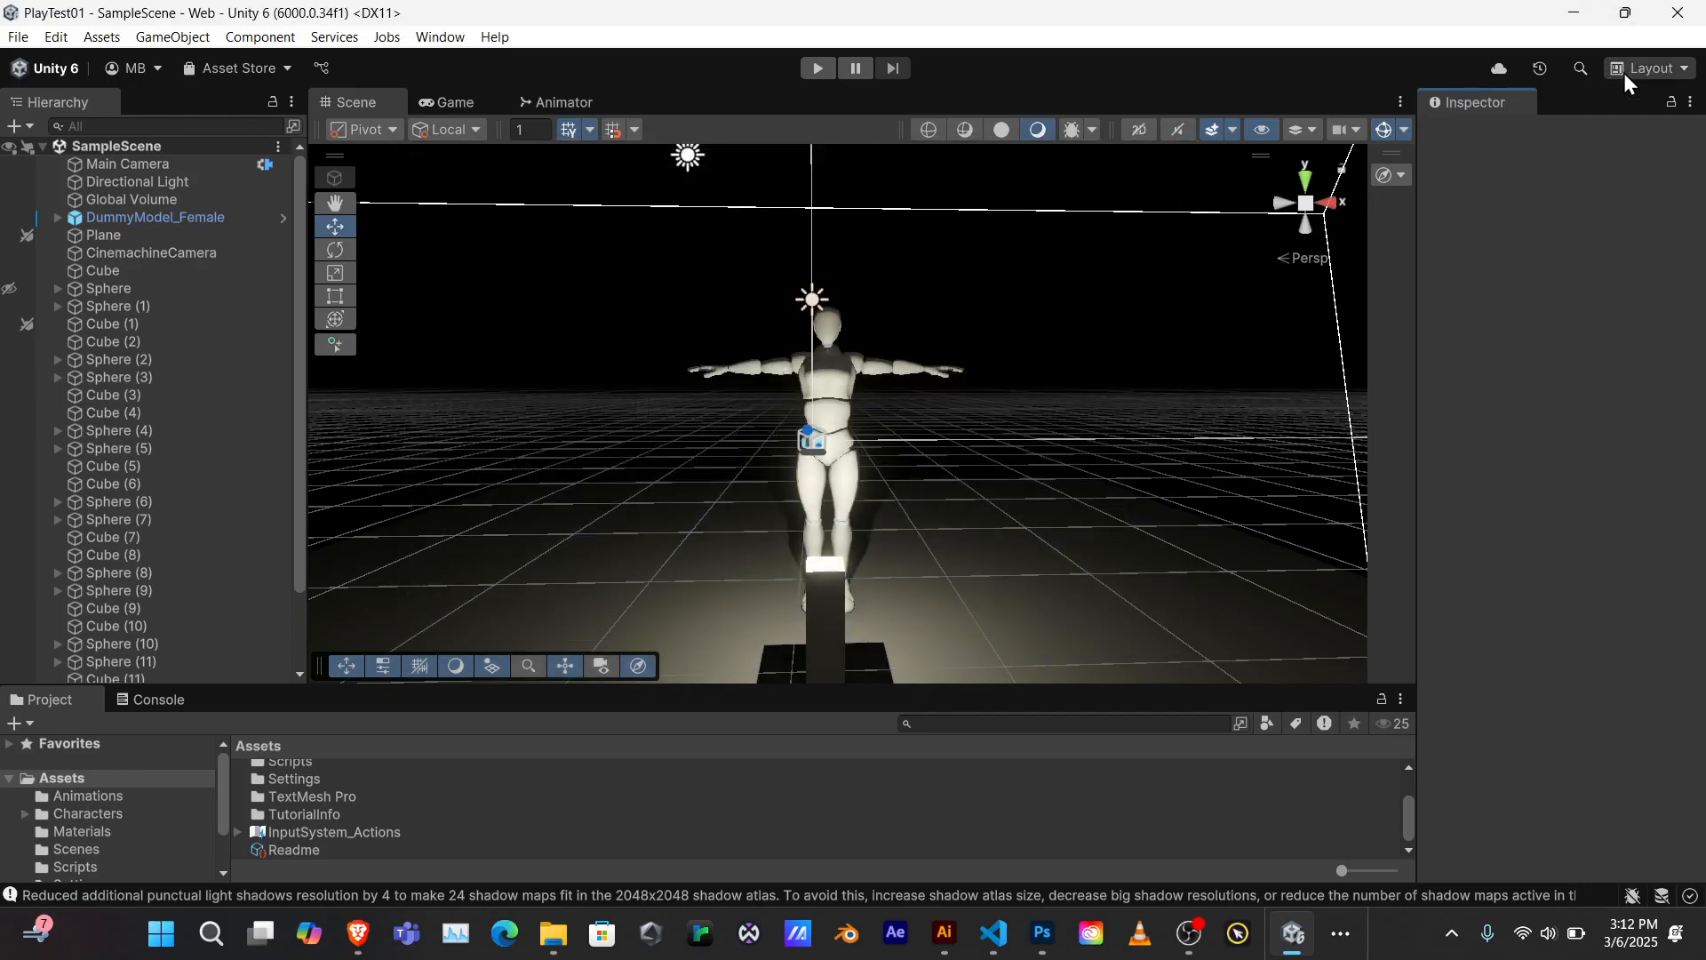
left_click(1574, 14)
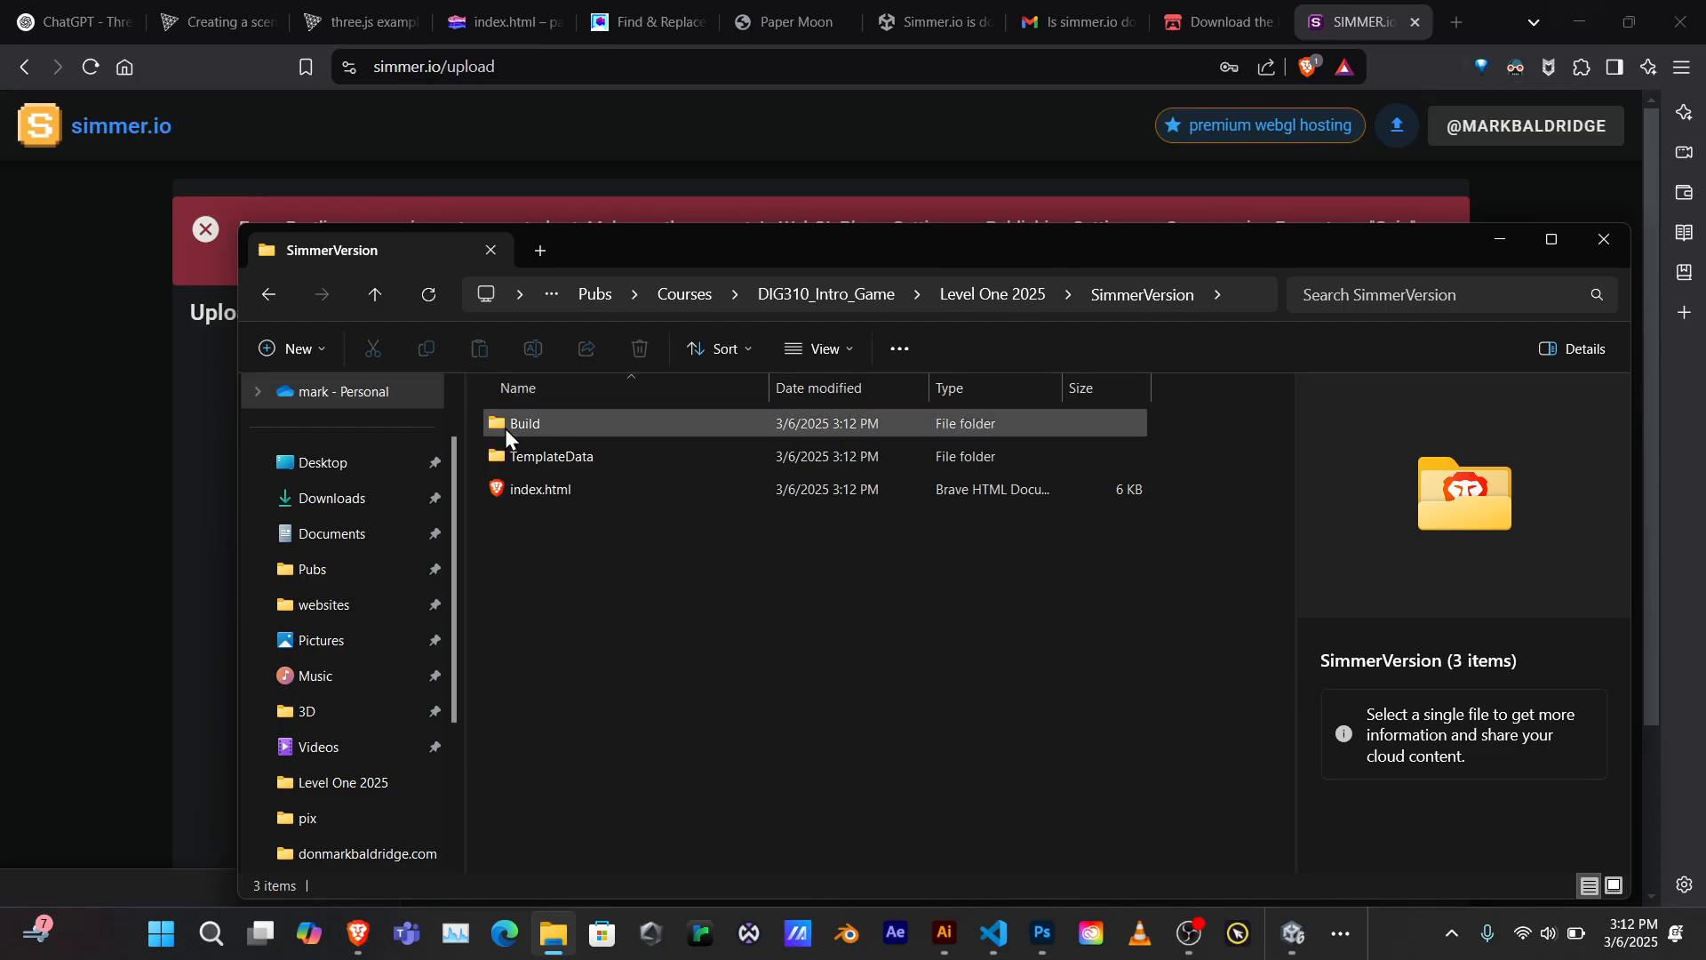
left_click(617, 126)
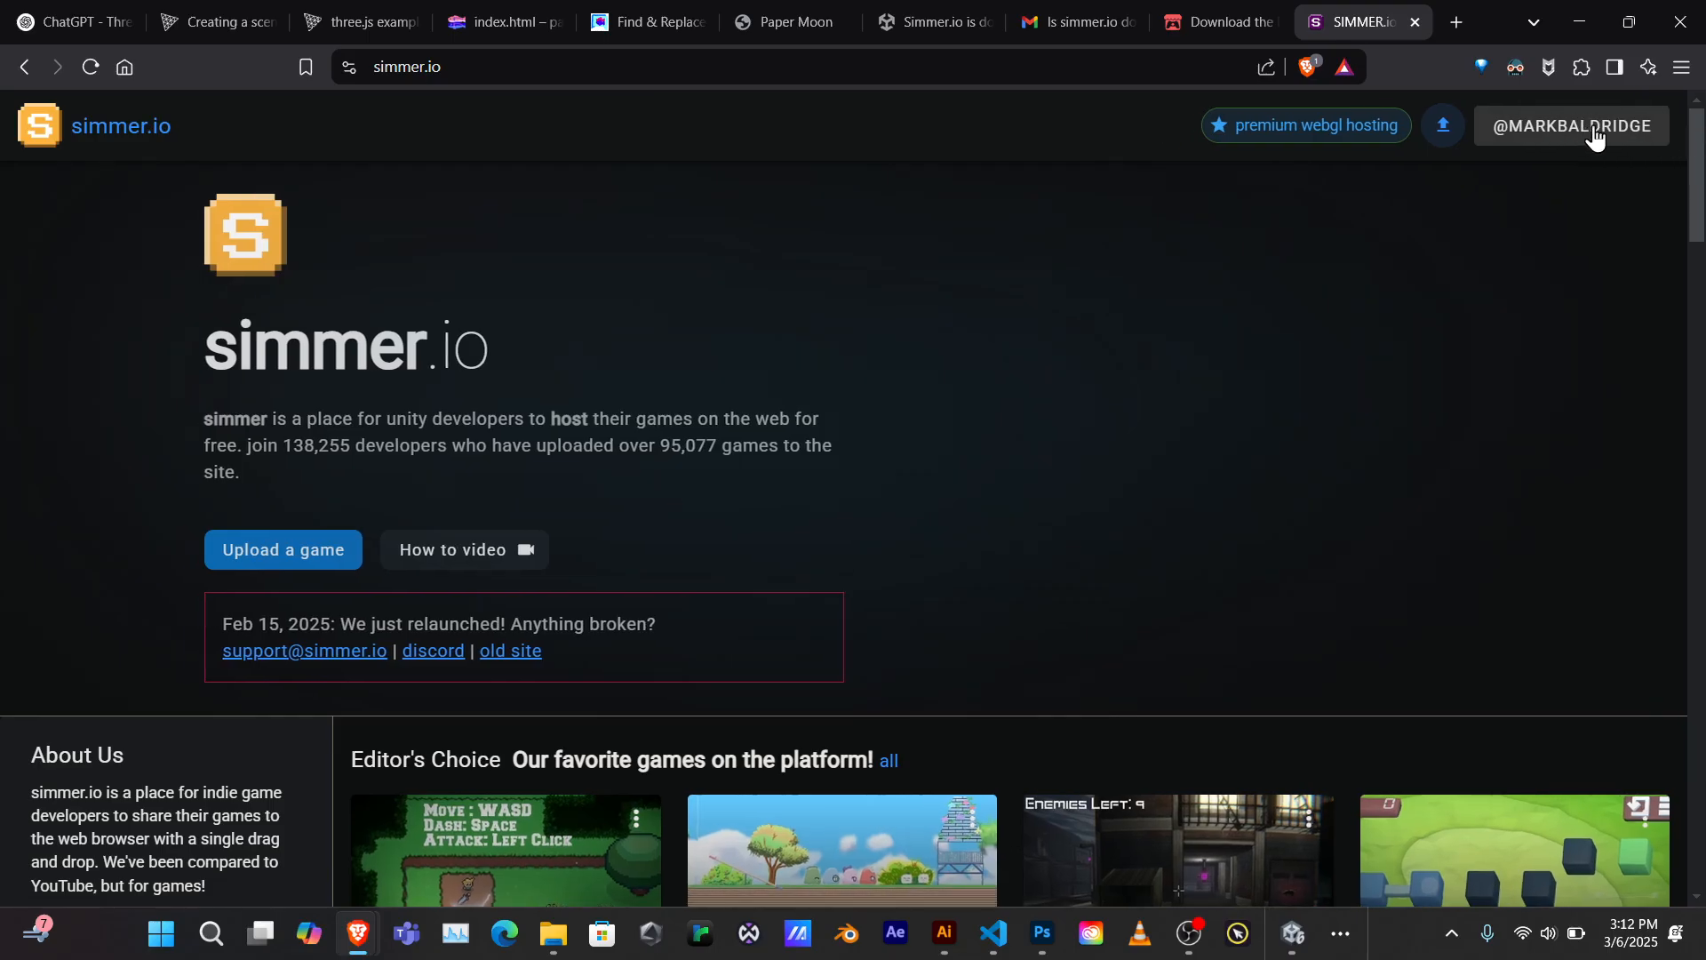
Drag the SimmerVersion folder from Level One 2025 onto simmer.io's Upload a game drop zone
left_click(330, 569)
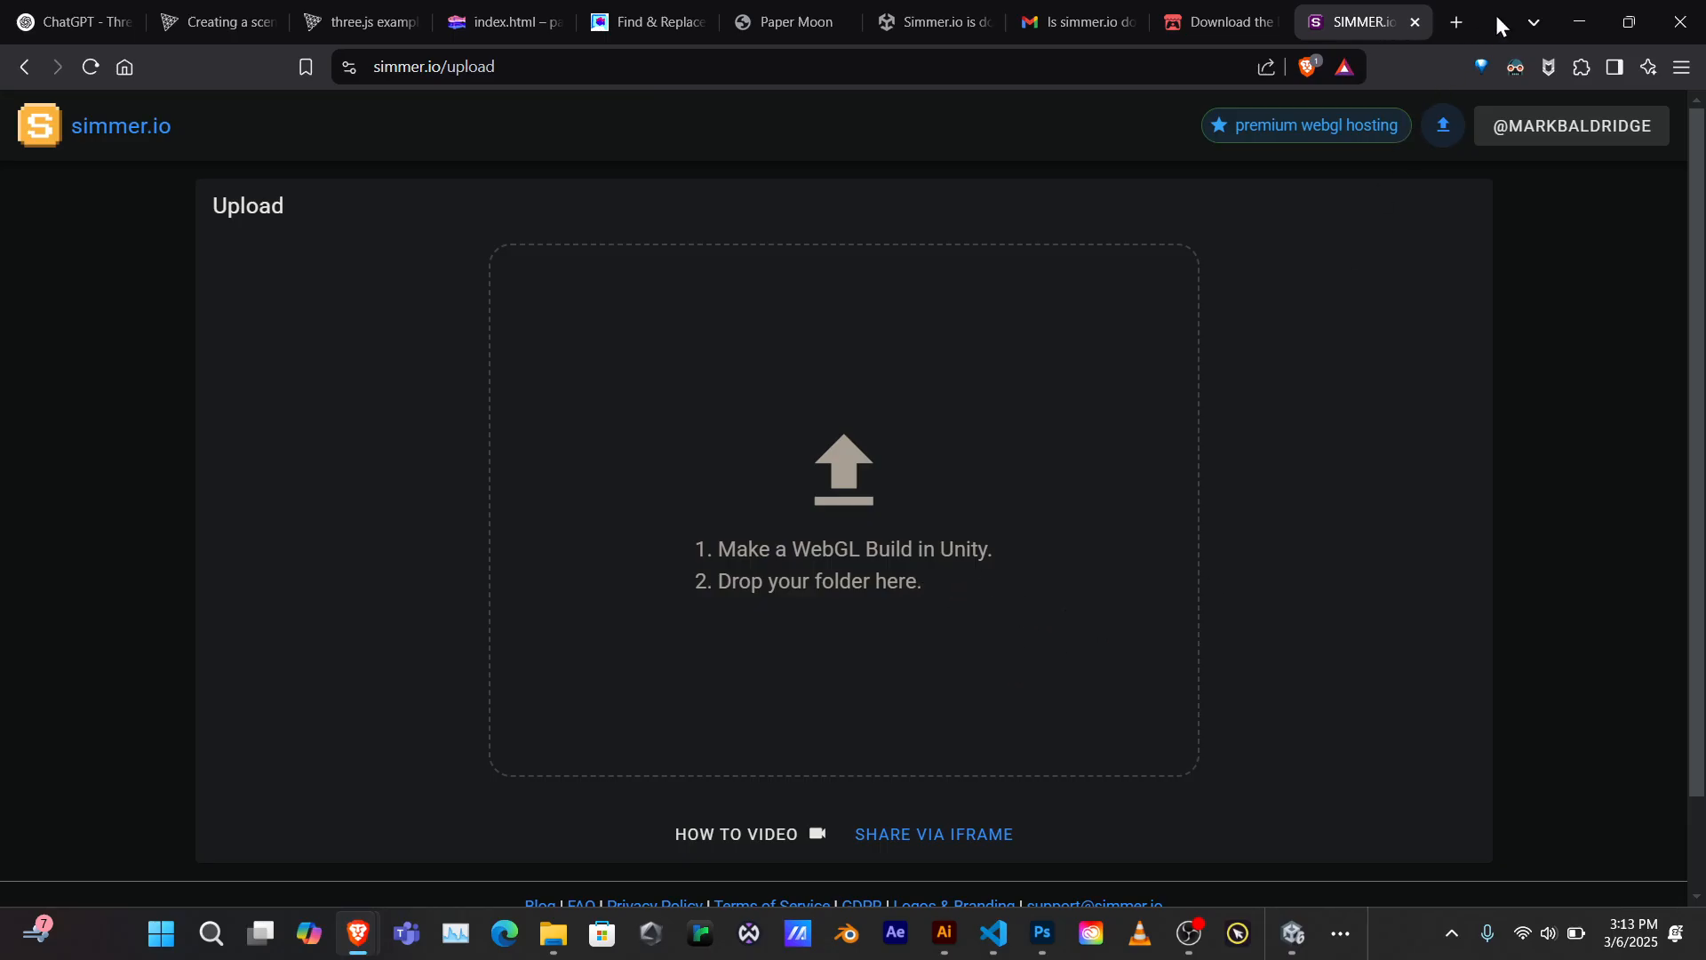
left_click_drag(1496, 15, 1137, 71)
left_click(1434, 258)
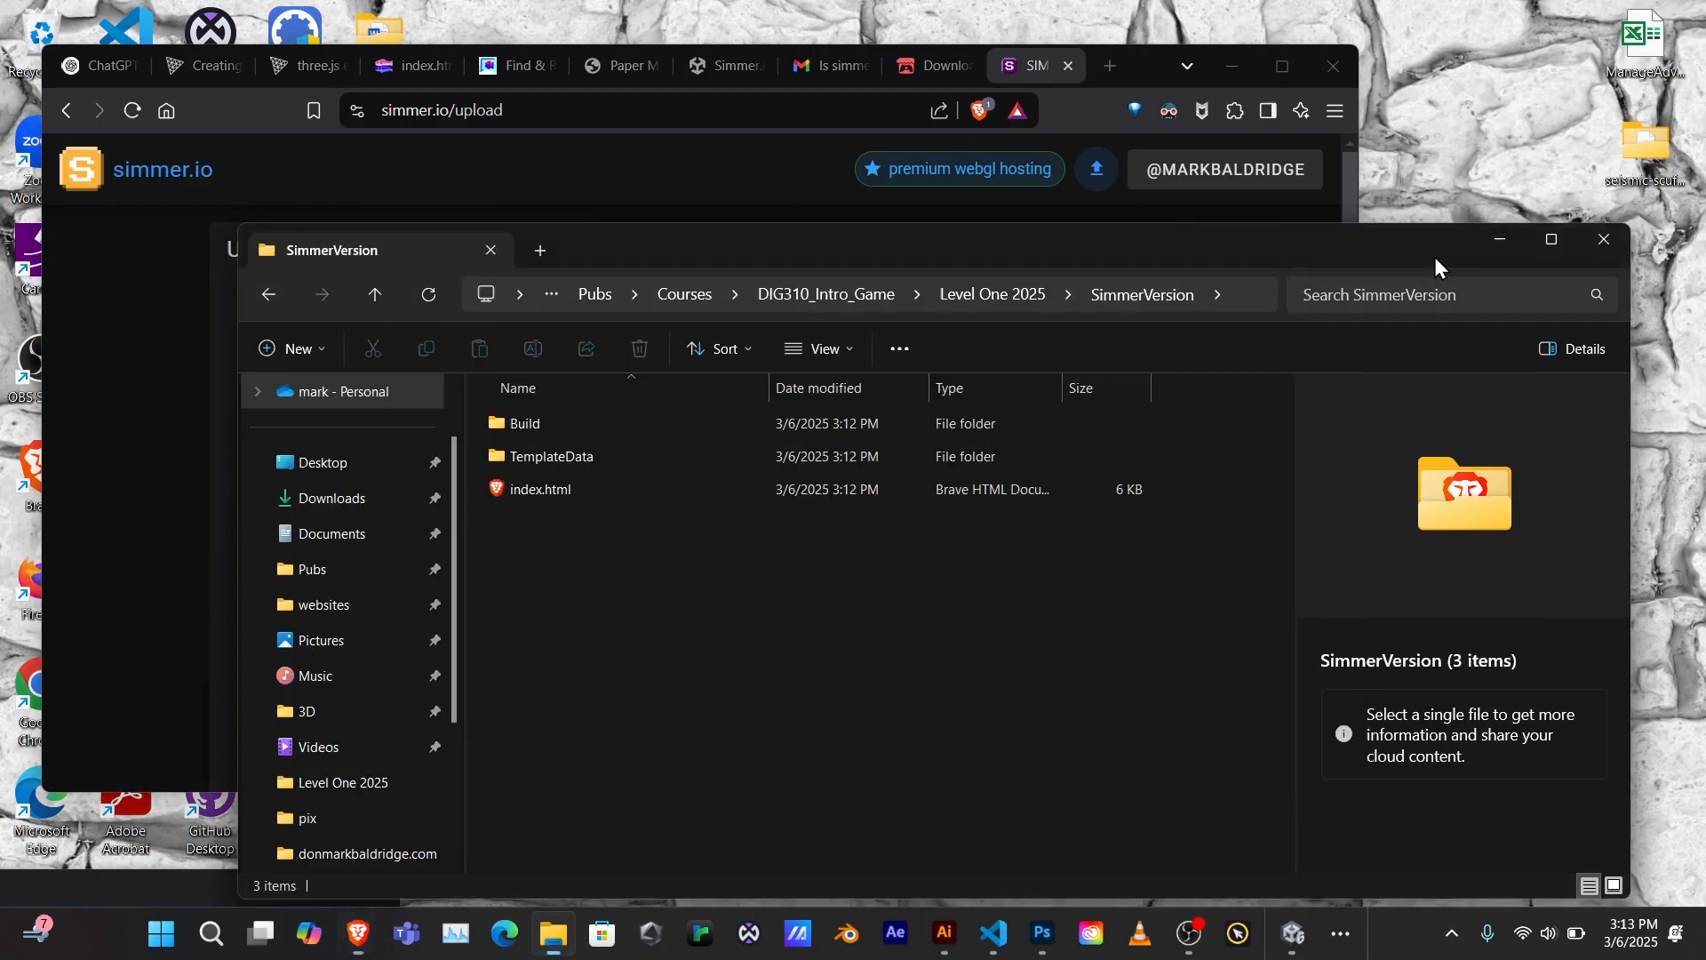
left_click_drag(1435, 258, 1533, 144)
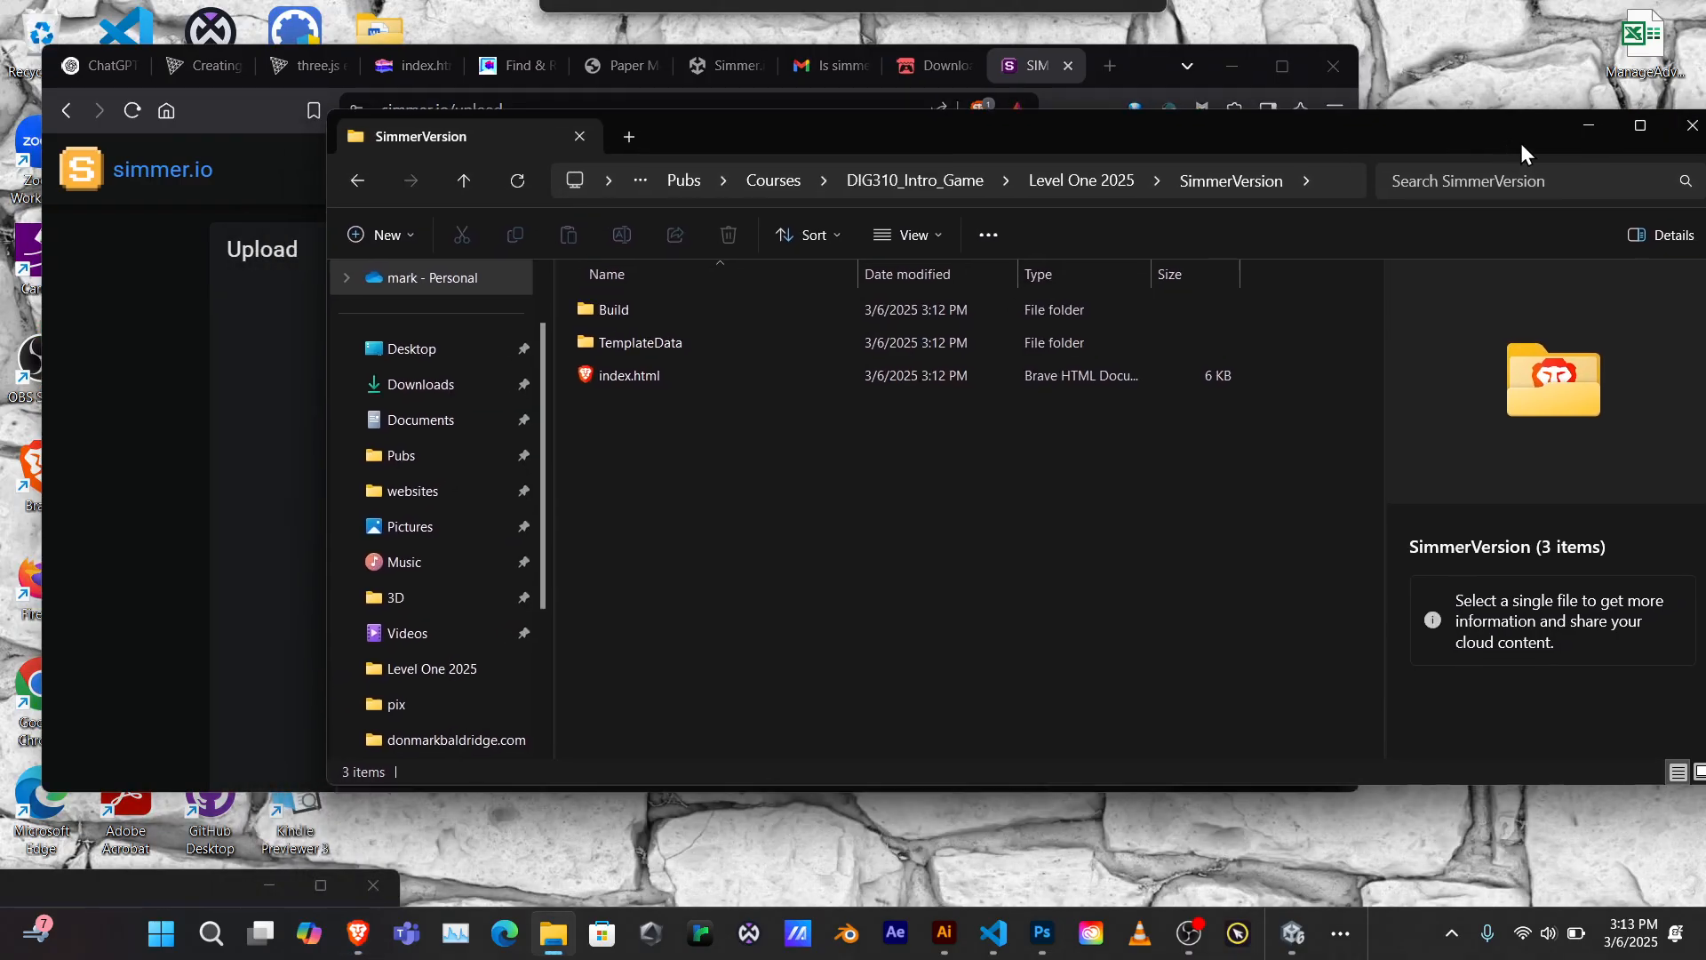
left_click(1085, 167)
scroll(703, 587, "down", 8)
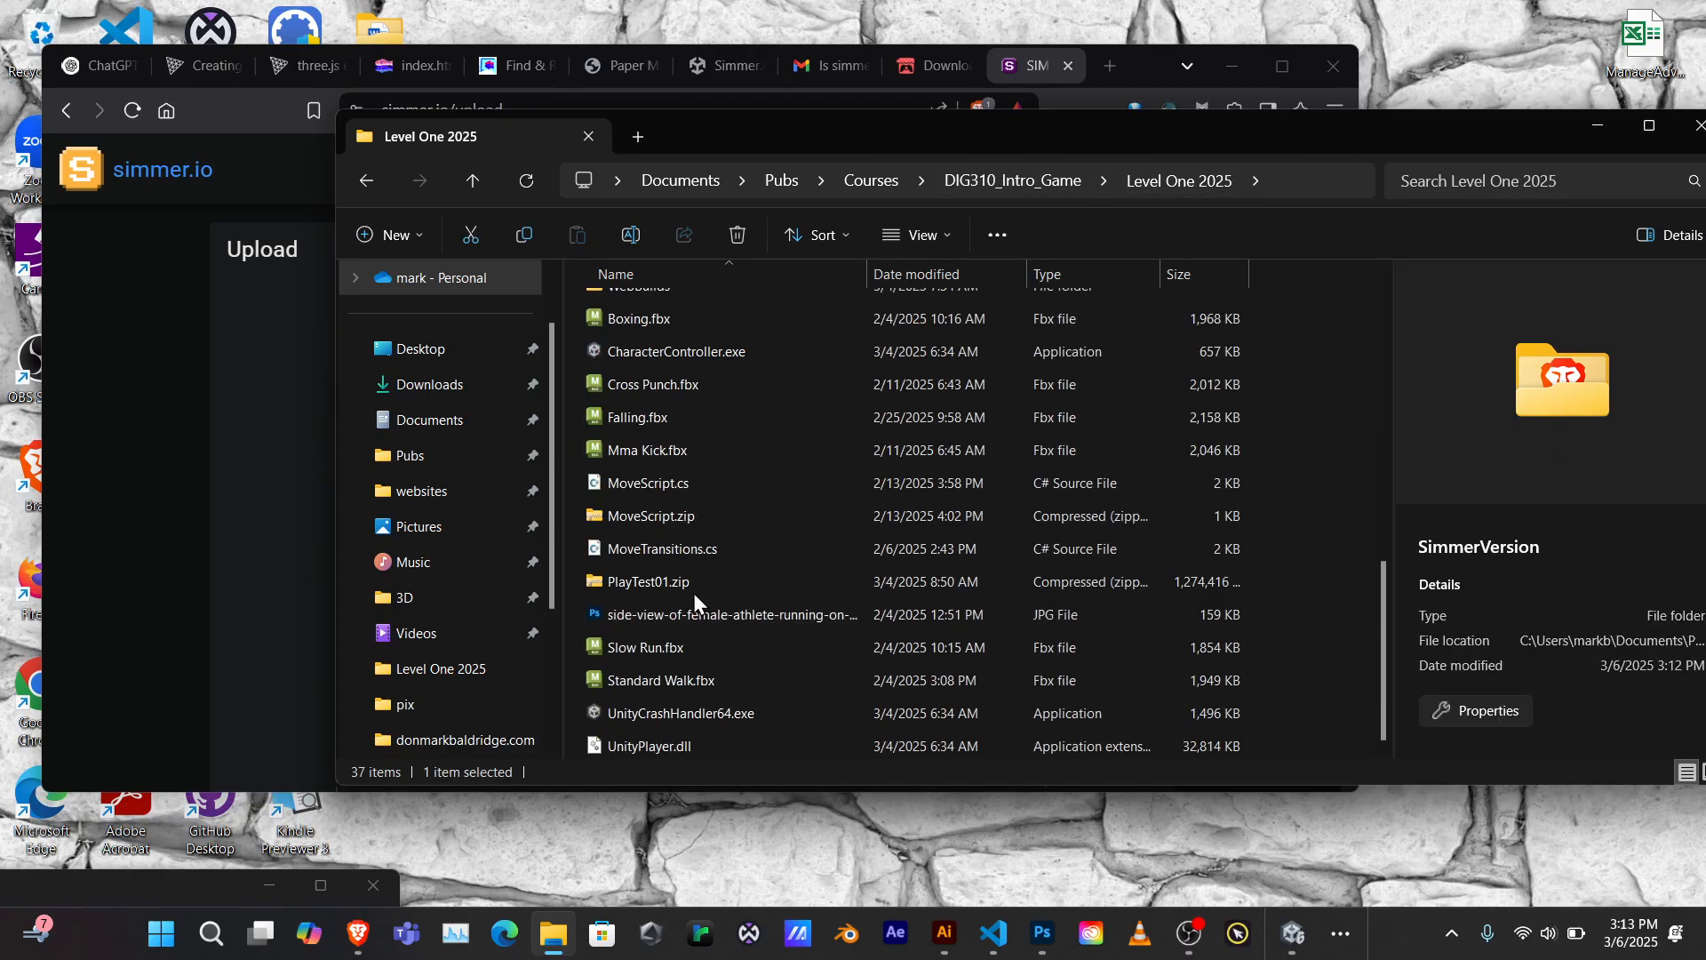
scroll(693, 586, "up", 4)
left_click_drag(771, 133, 1458, 163)
left_click_drag(1351, 601, 743, 530)
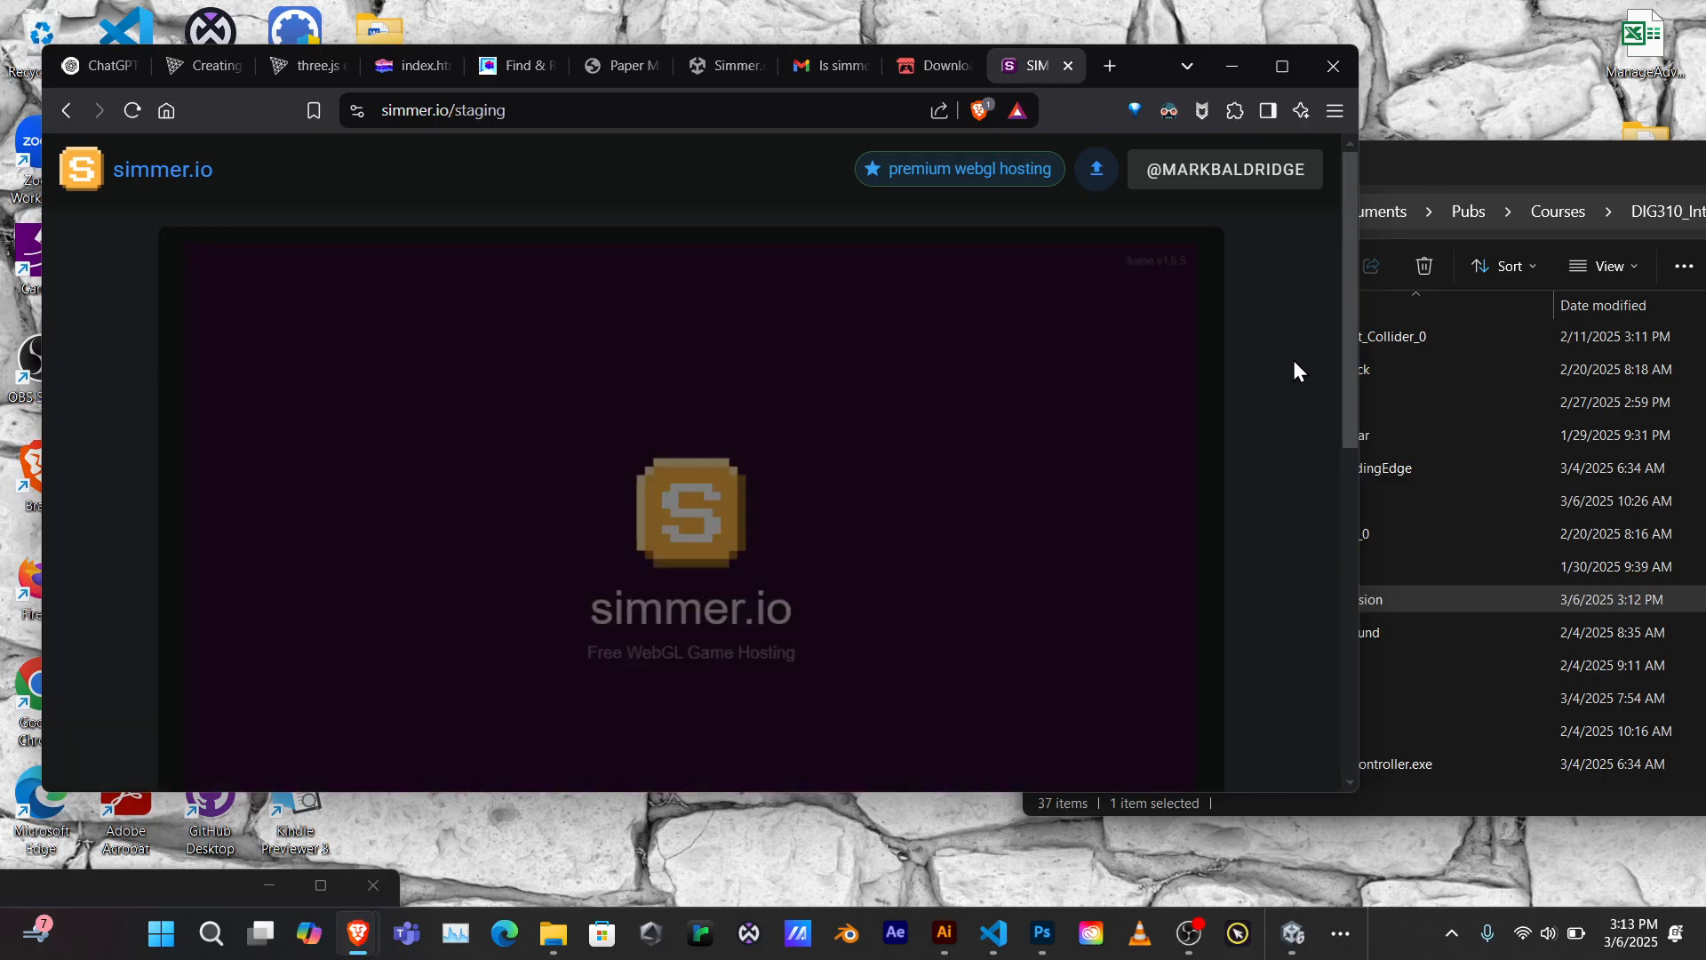
Raise and enlarge the browser window so the game preview plays, then scroll toward Publish
left_click_drag(1149, 53, 1152, 11)
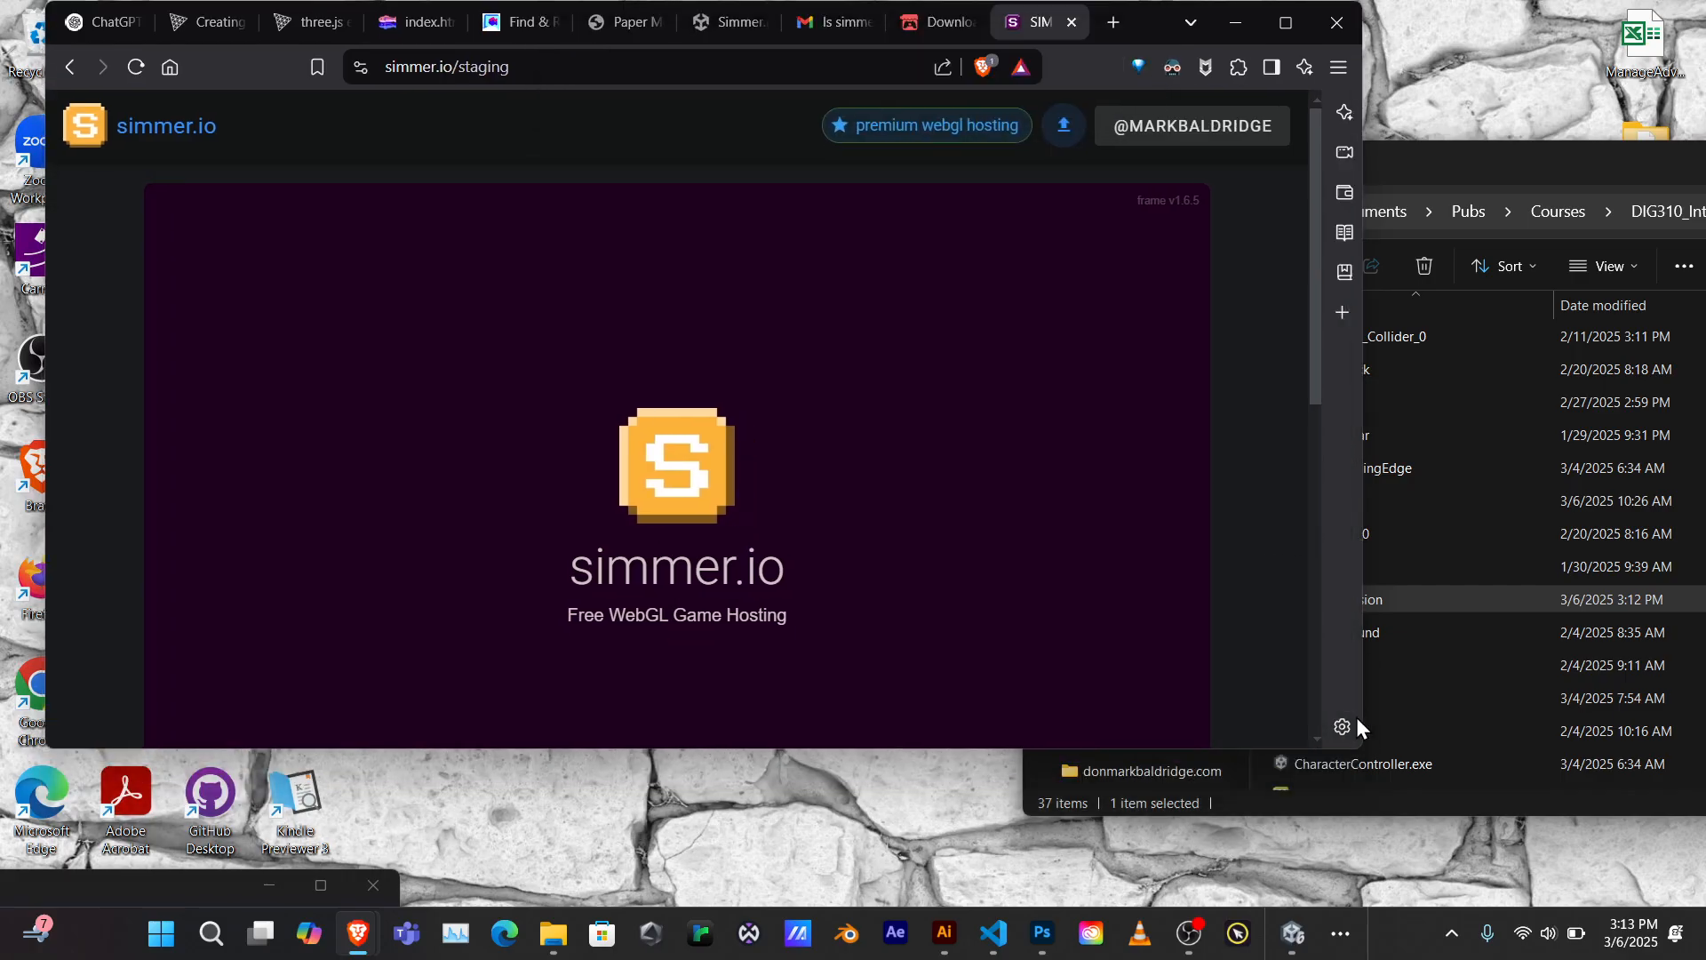
left_click_drag(1361, 747, 1414, 908)
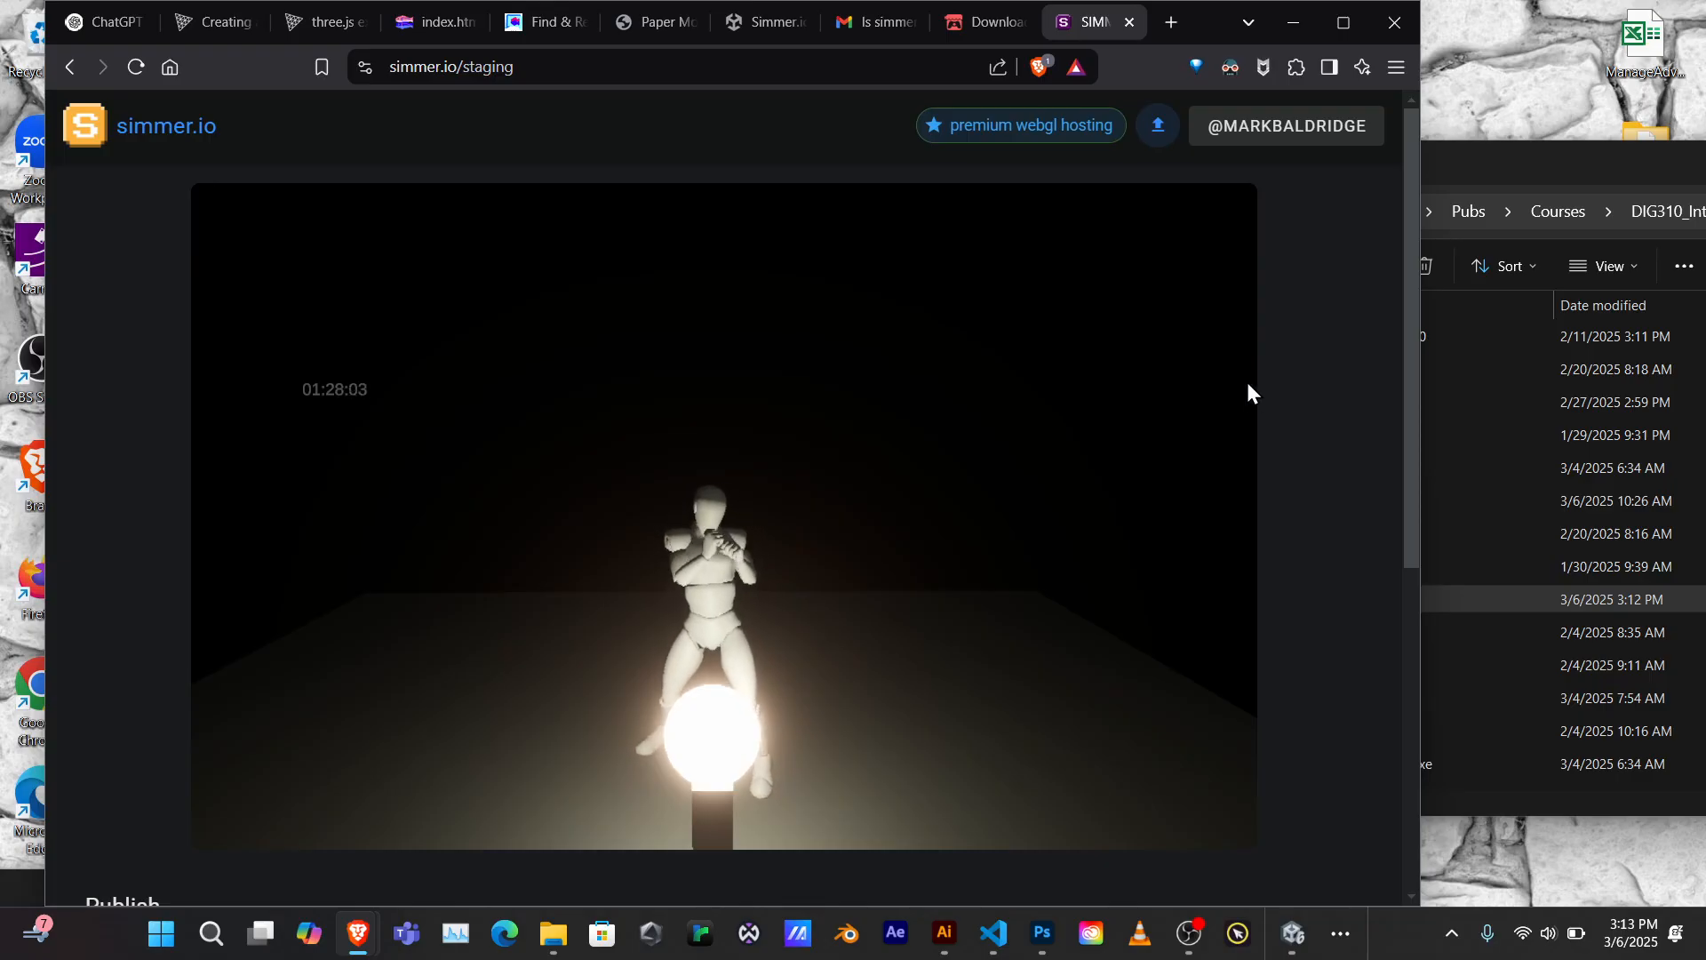
scroll(1246, 382, "down", 5)
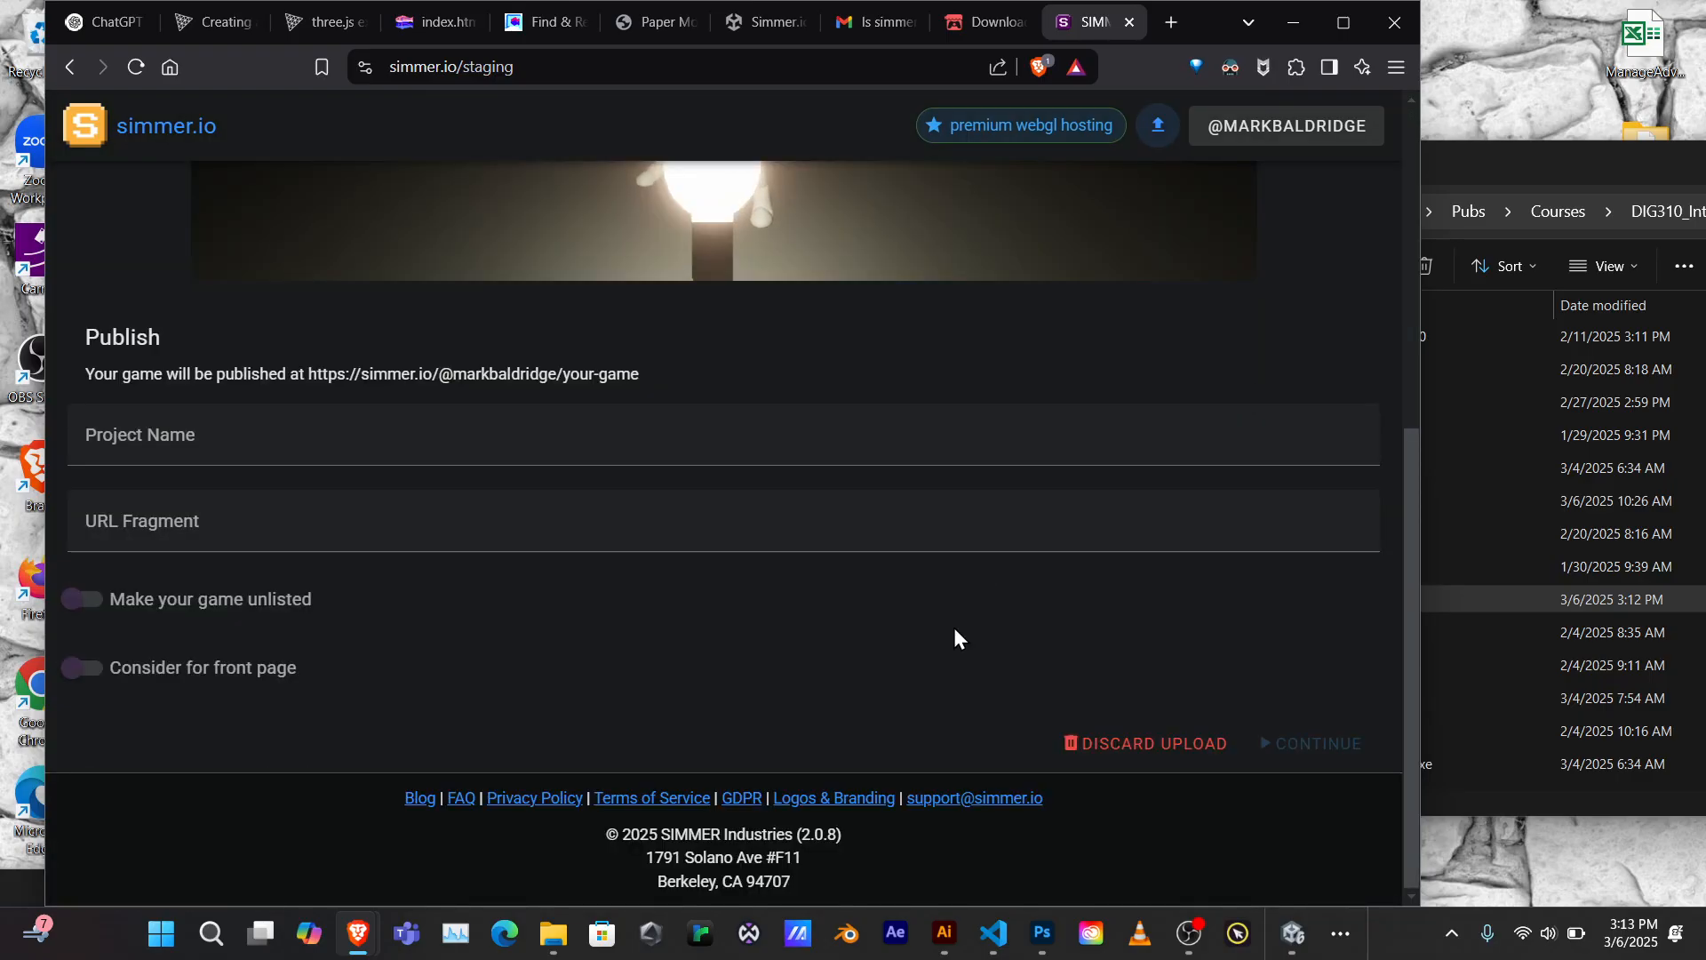
Run the mannequin left, right and toward the camera, then kick the lamp off its post
scroll(953, 628, "up", 4)
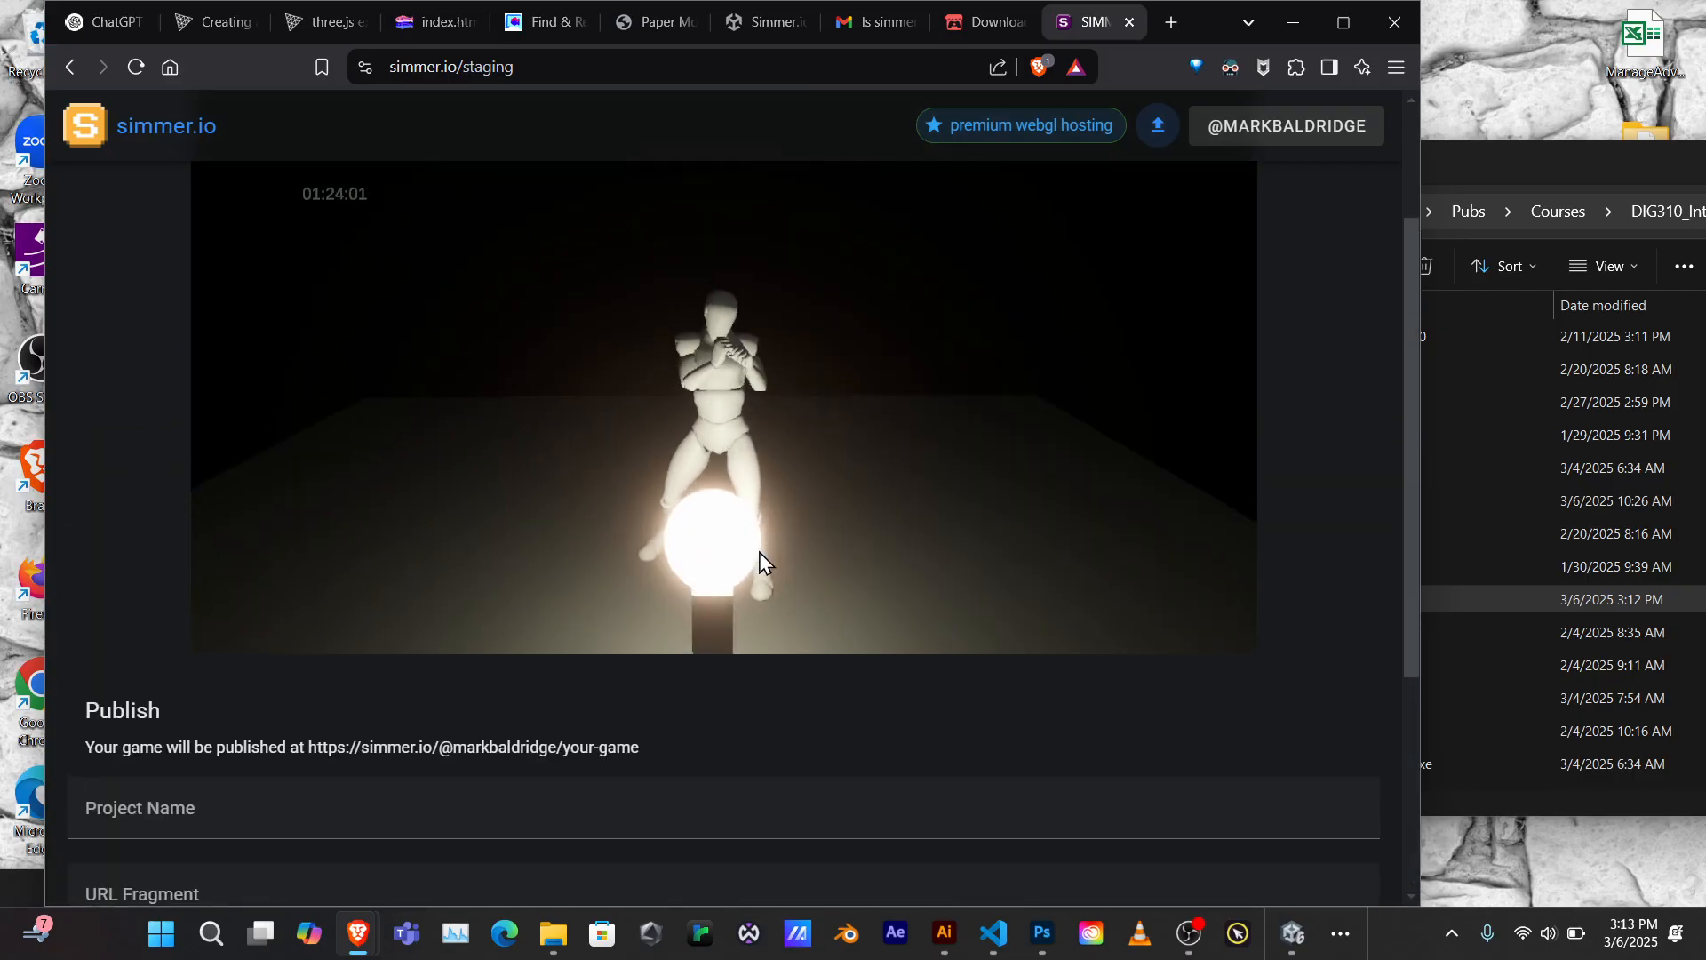
key("d")
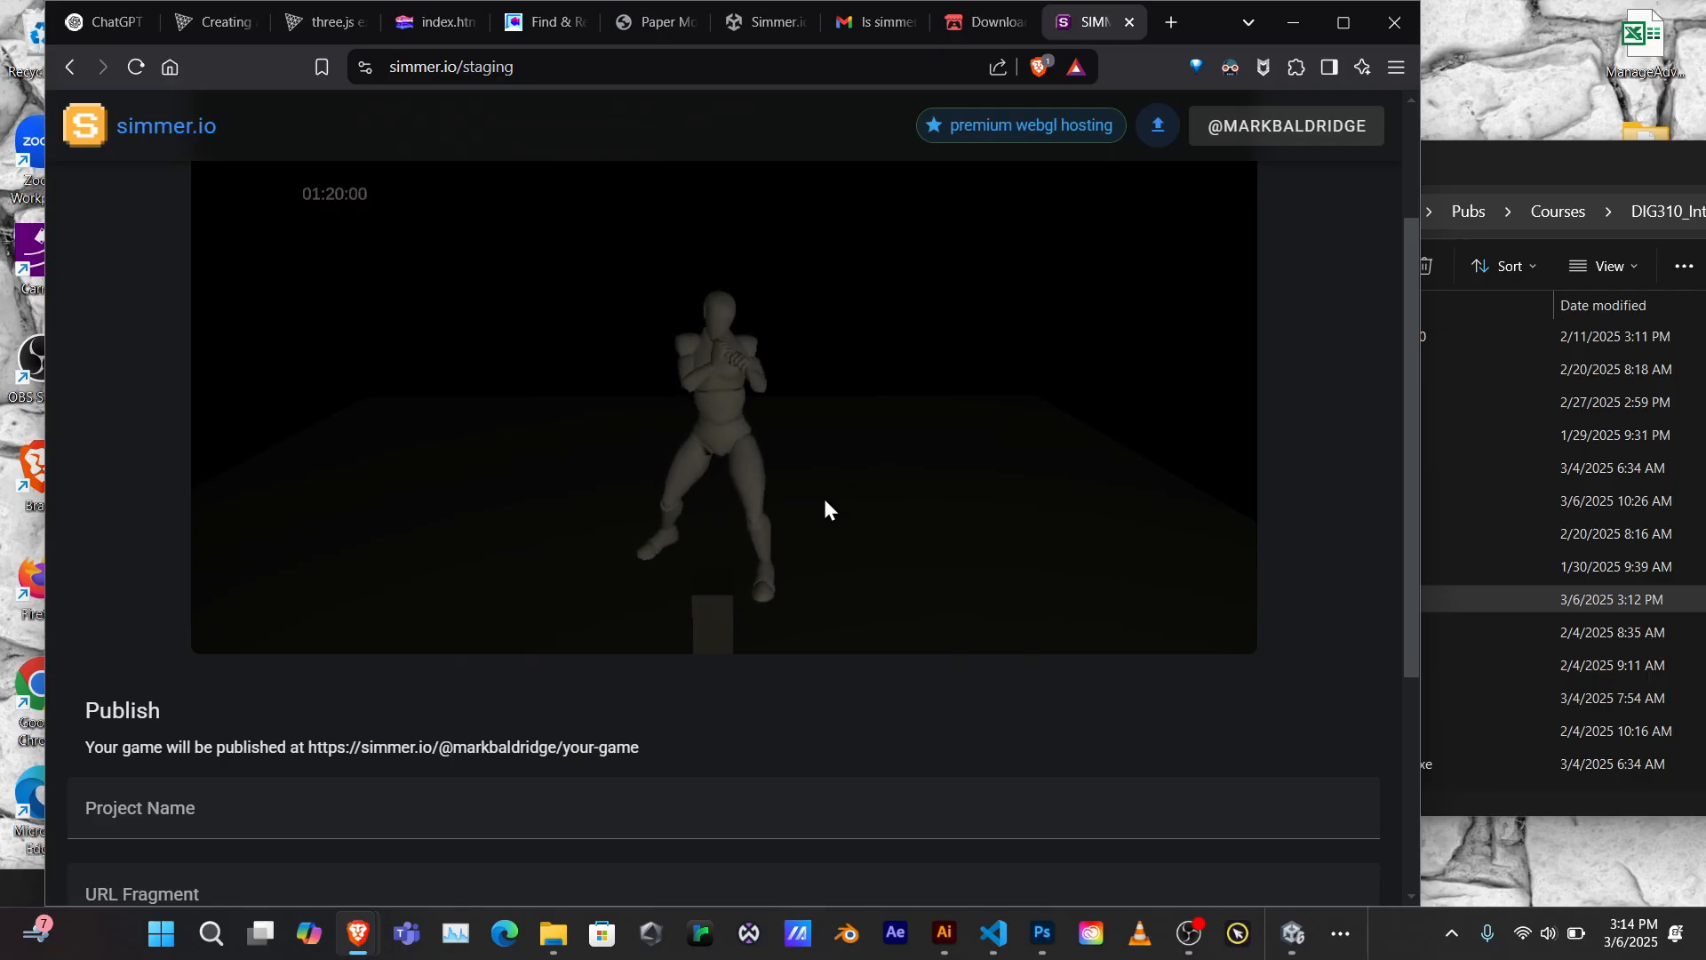
key("a")
key("s")
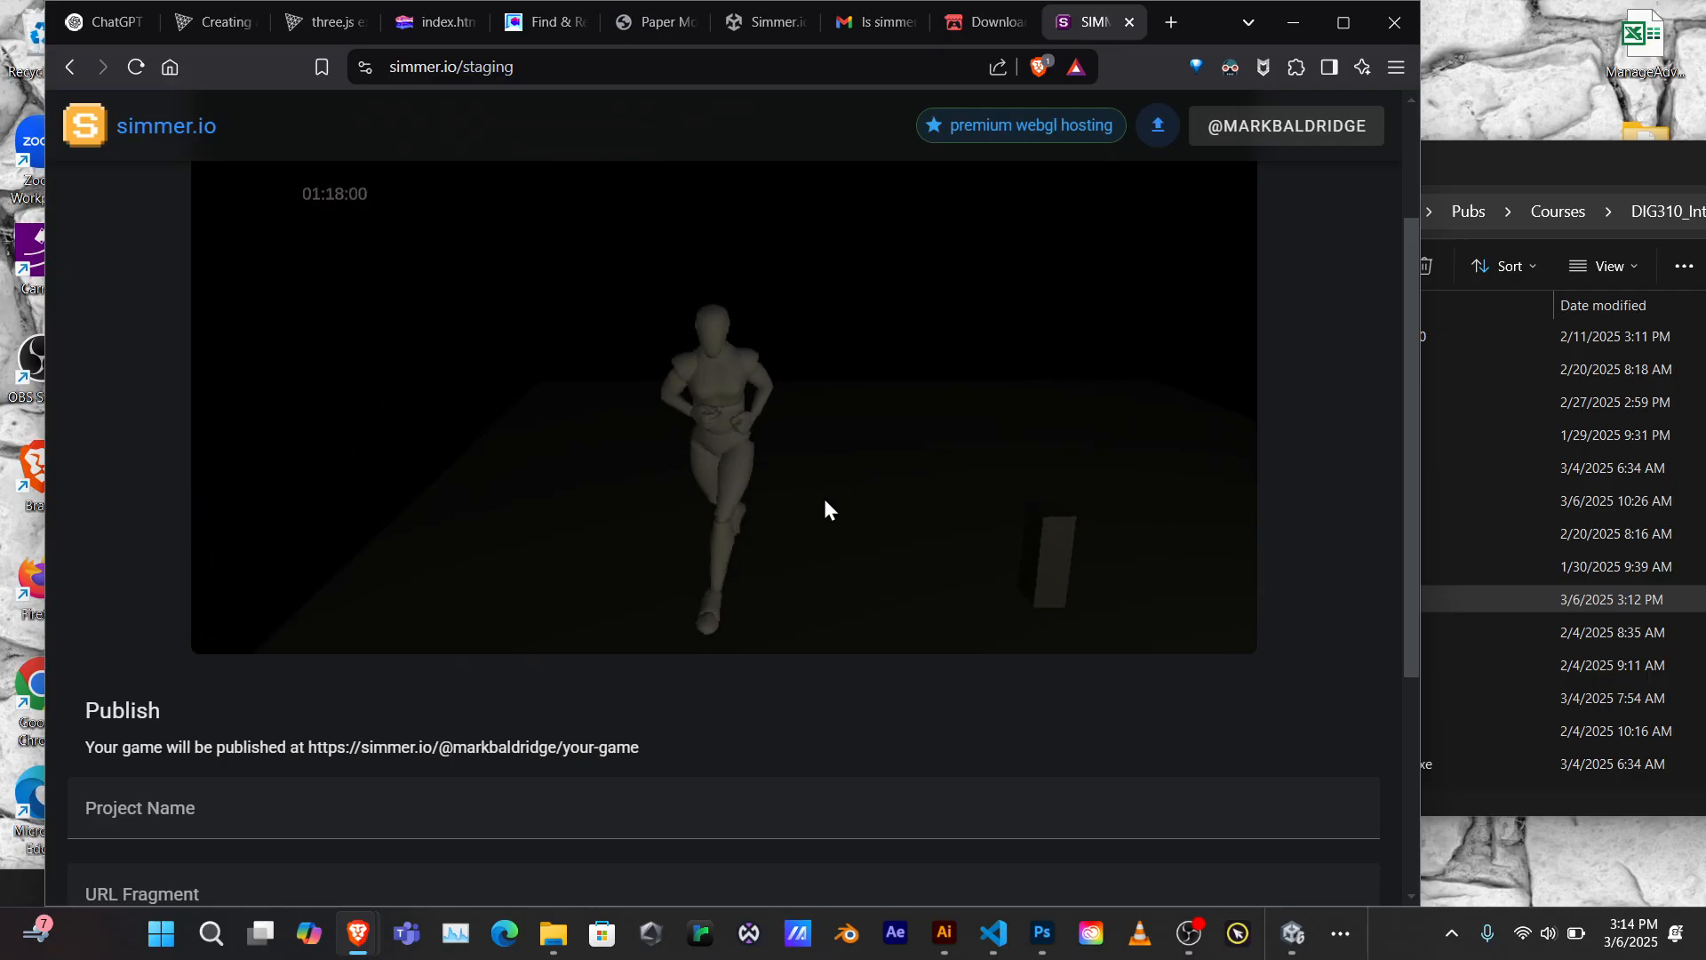
key("d")
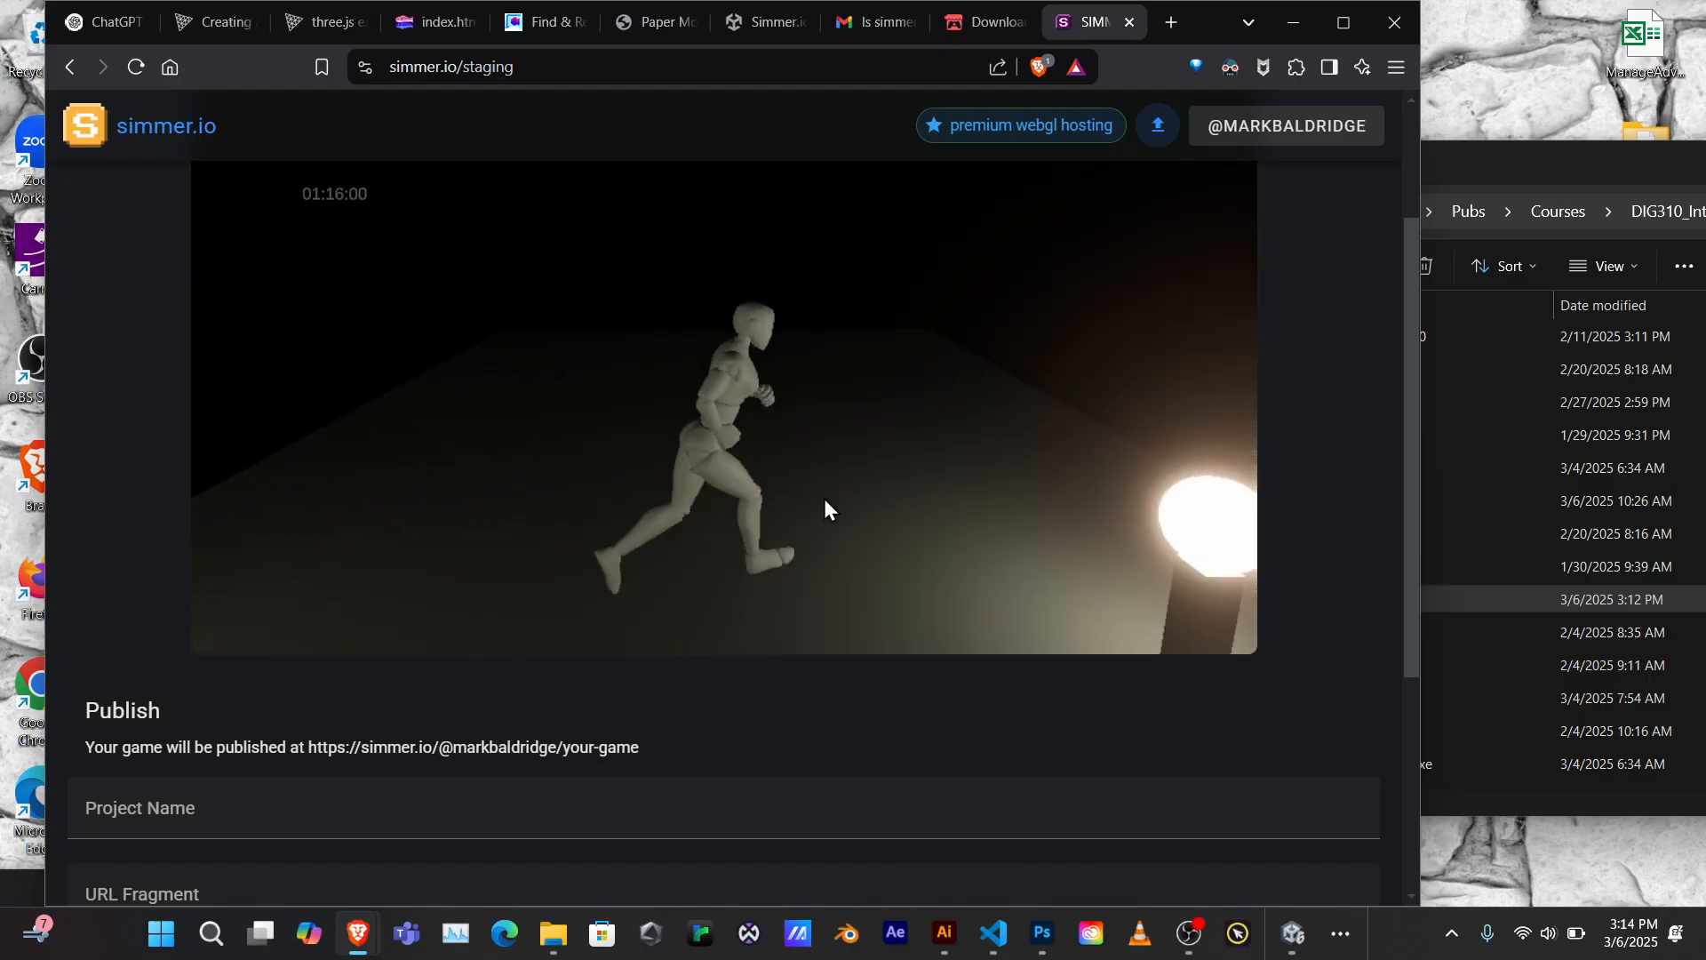
key("d")
key("a")
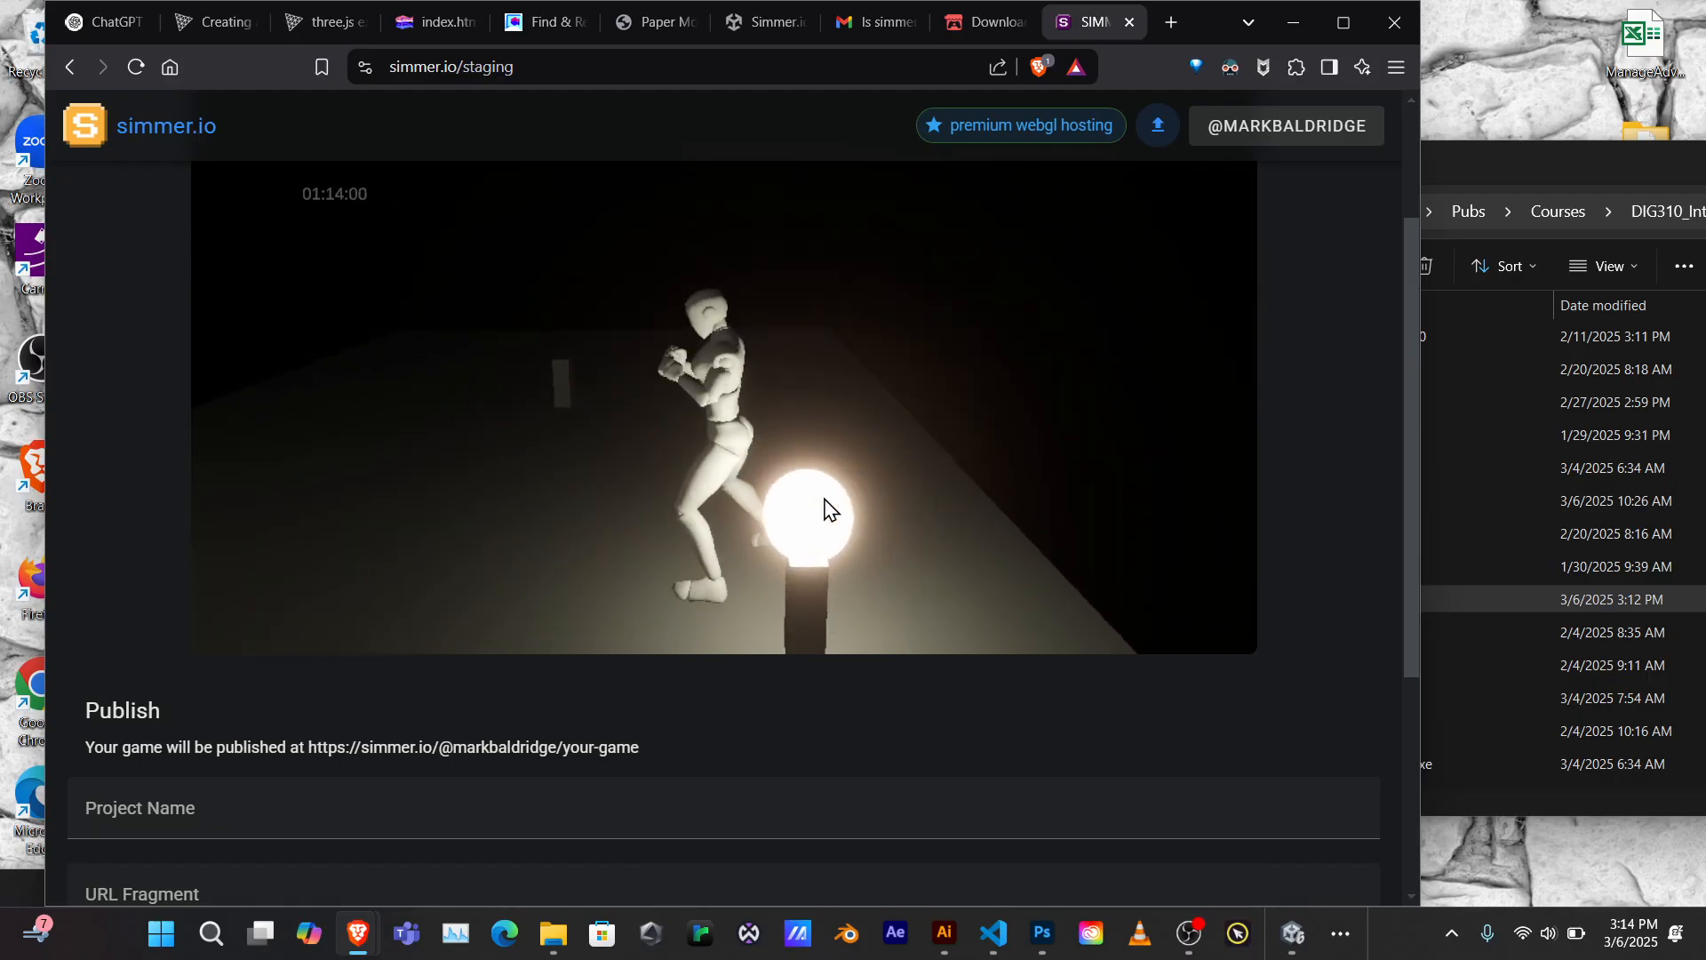
key("d")
key("d")
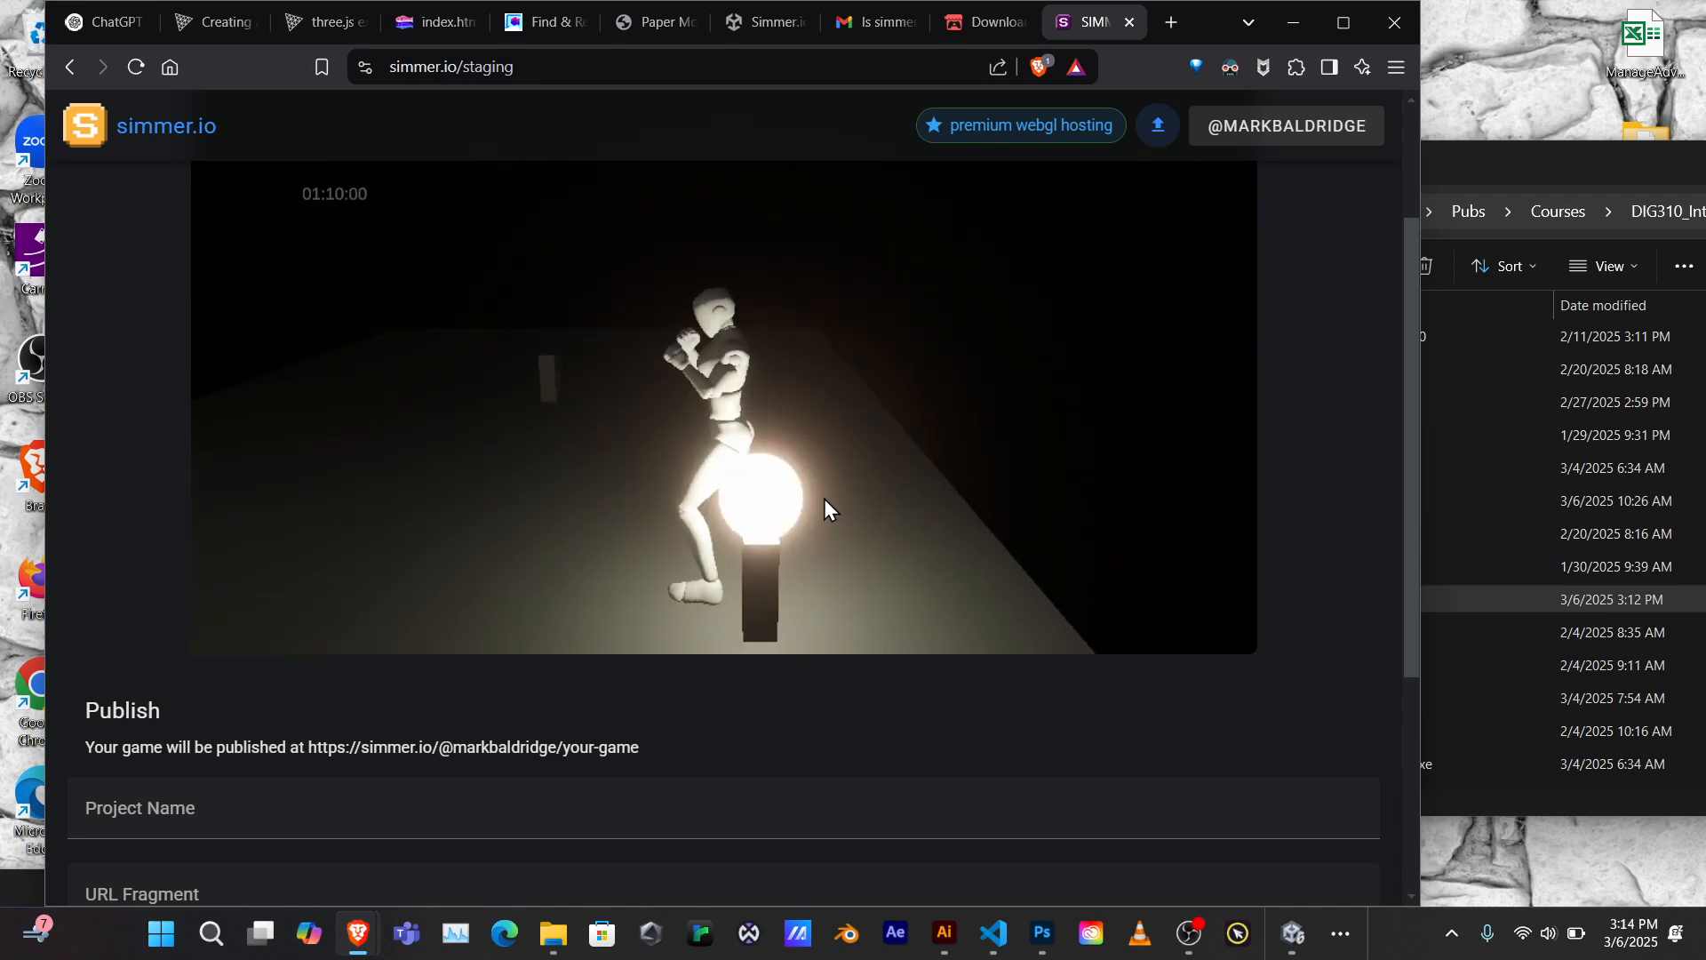
key("a")
key("d")
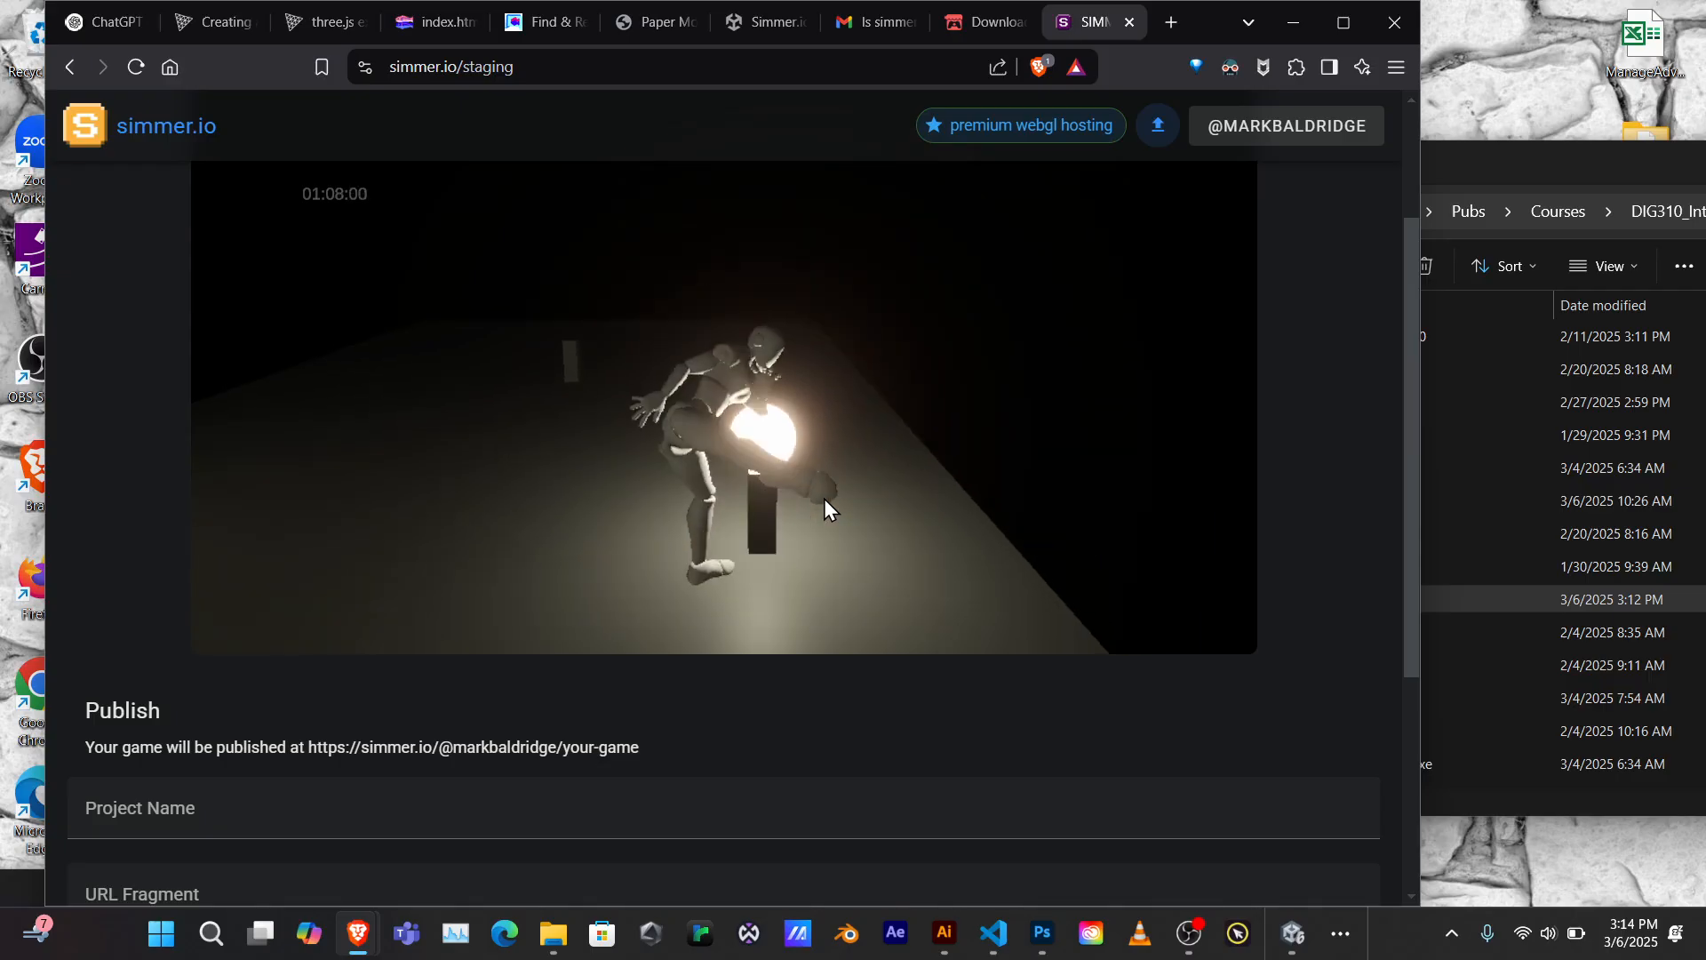
key("a")
key("d")
key("space")
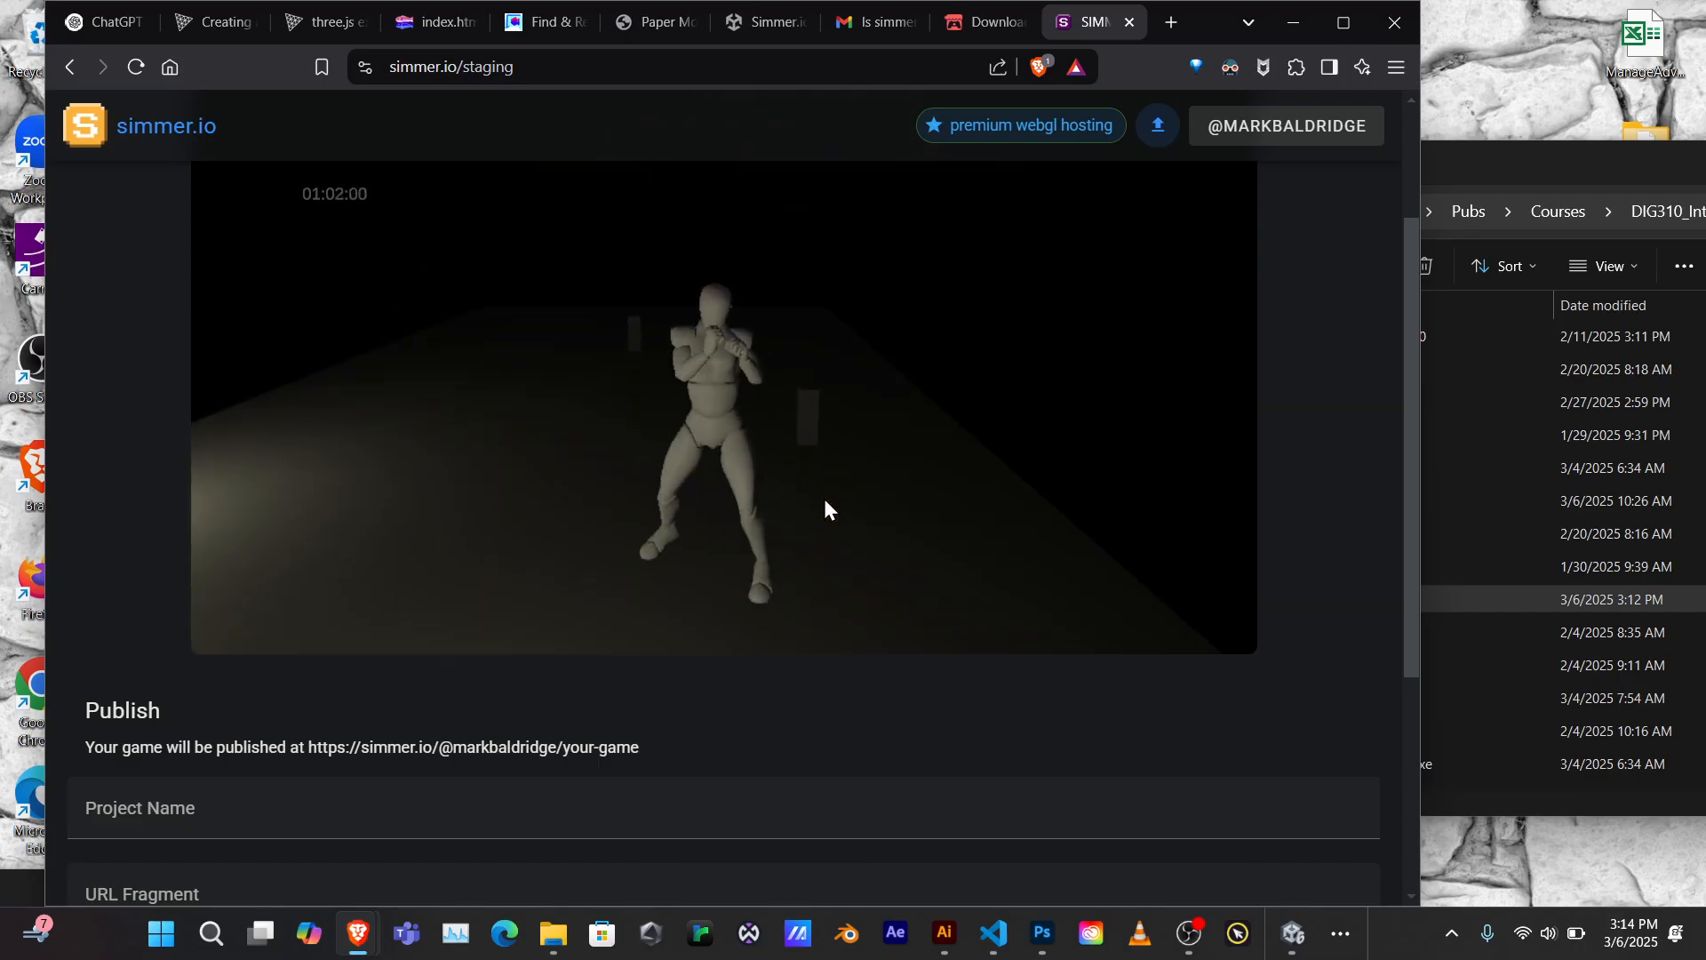
Maneuver the mannequin around the lamp and kick it repeatedly until it flies out of view
key("a")
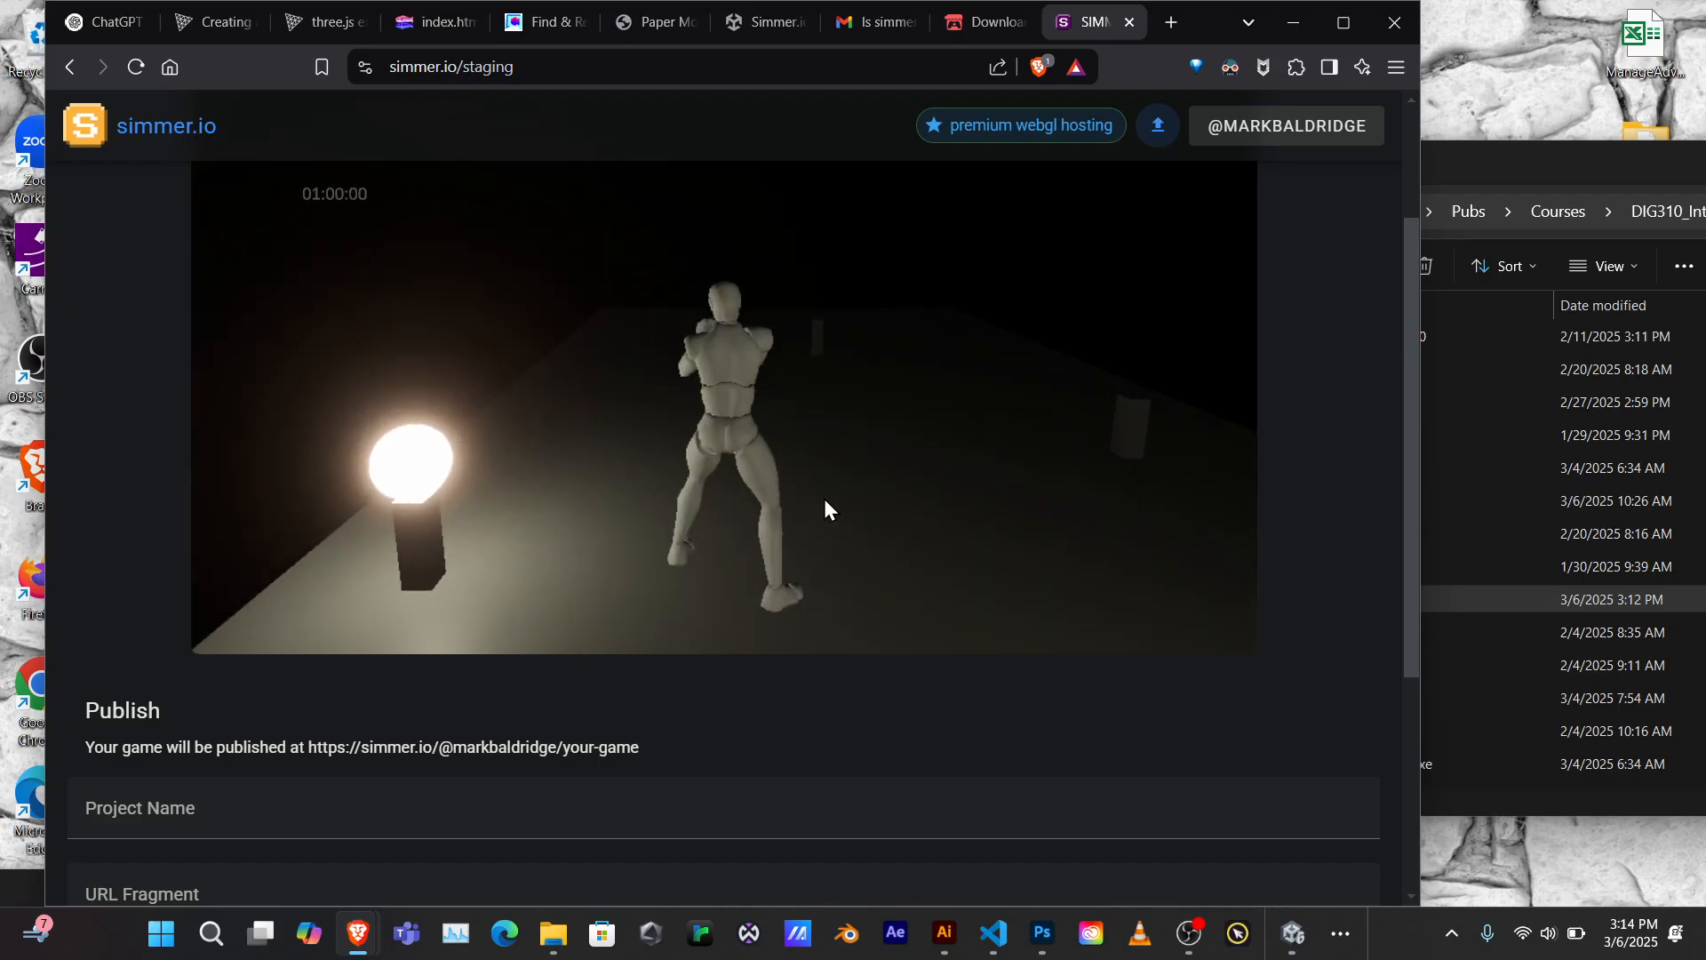
key("a")
key("a")
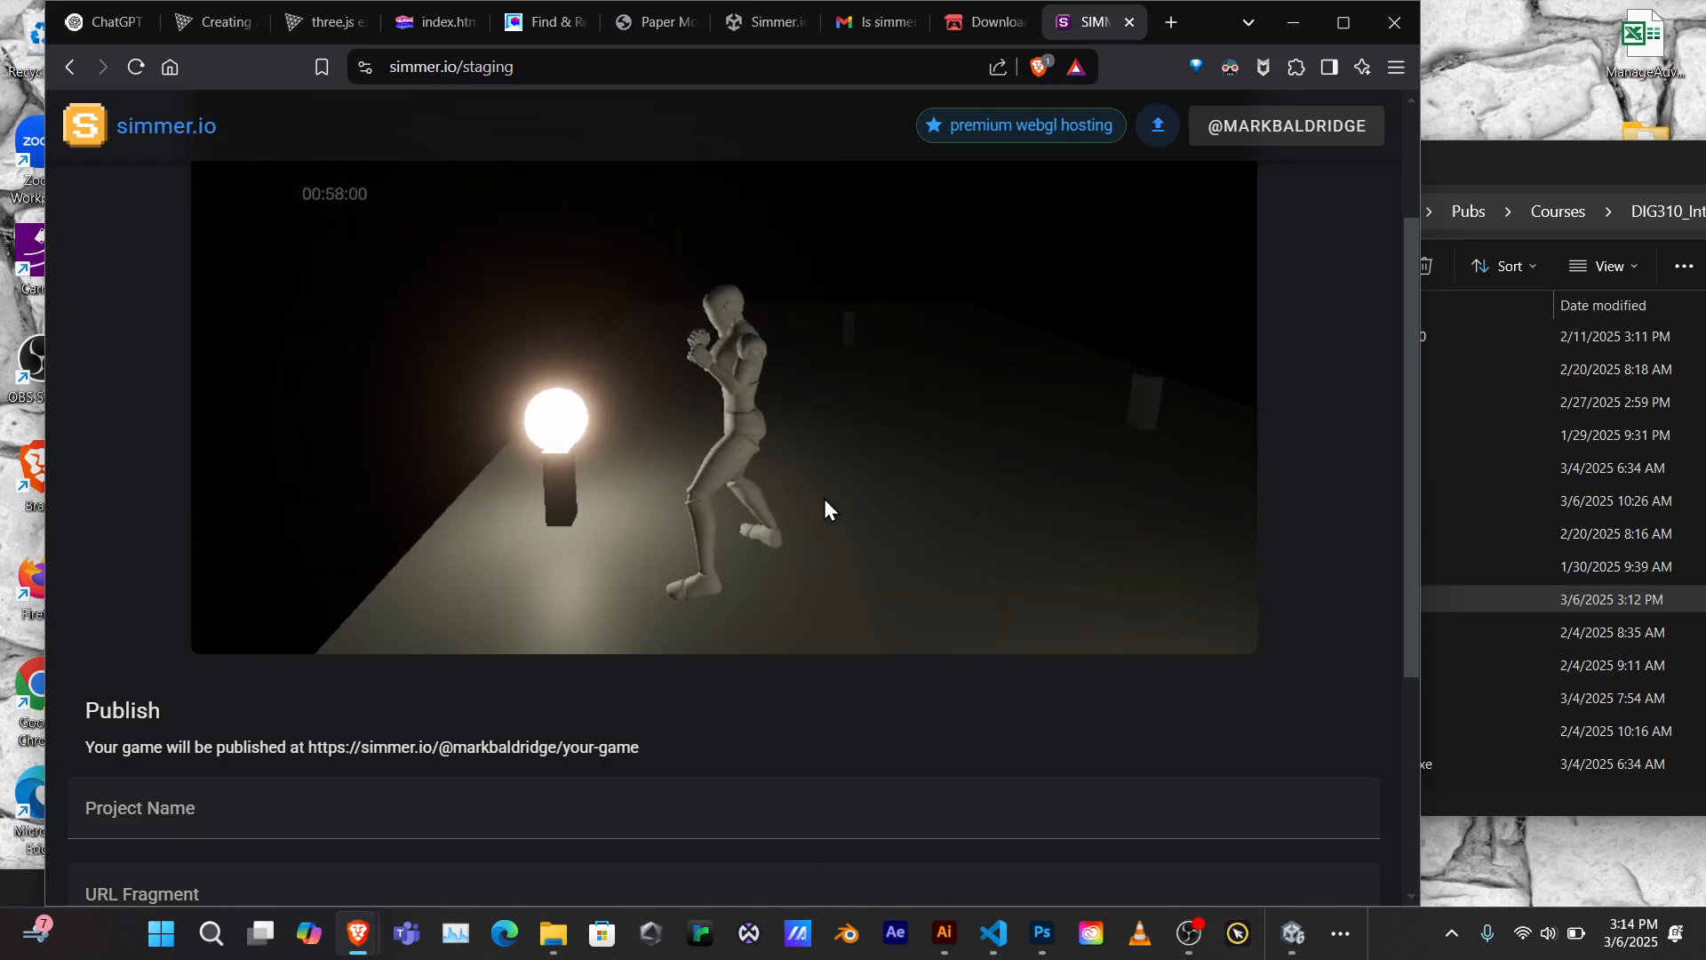
key("w")
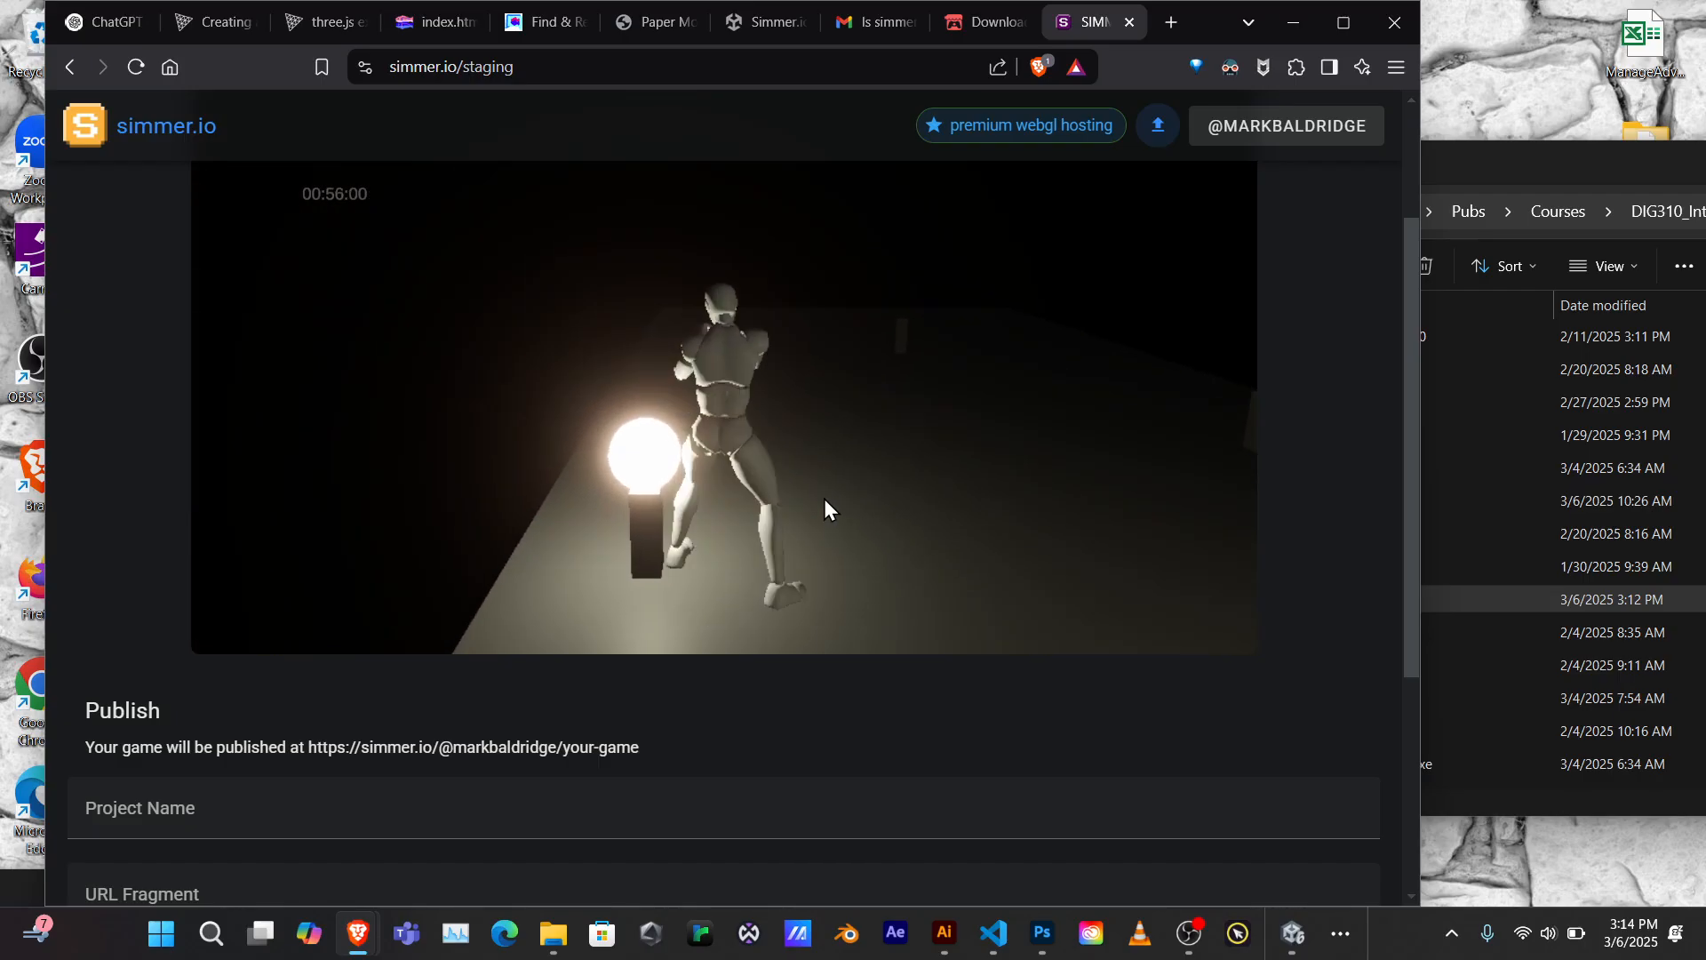
key("a")
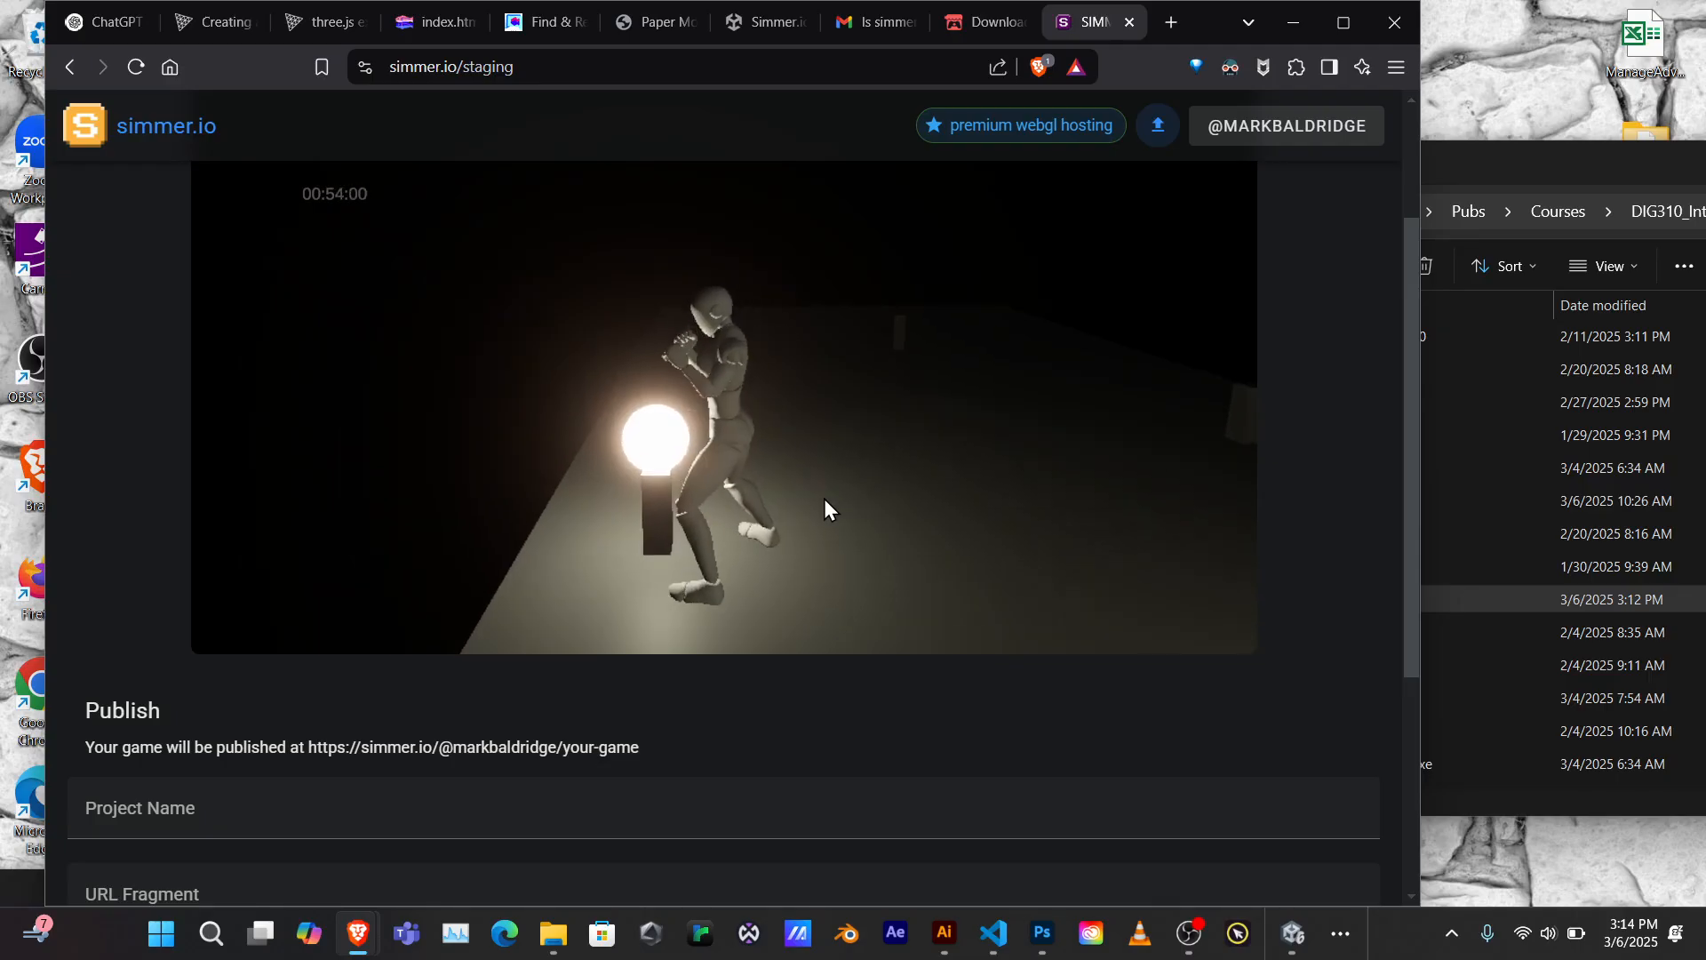
key("w")
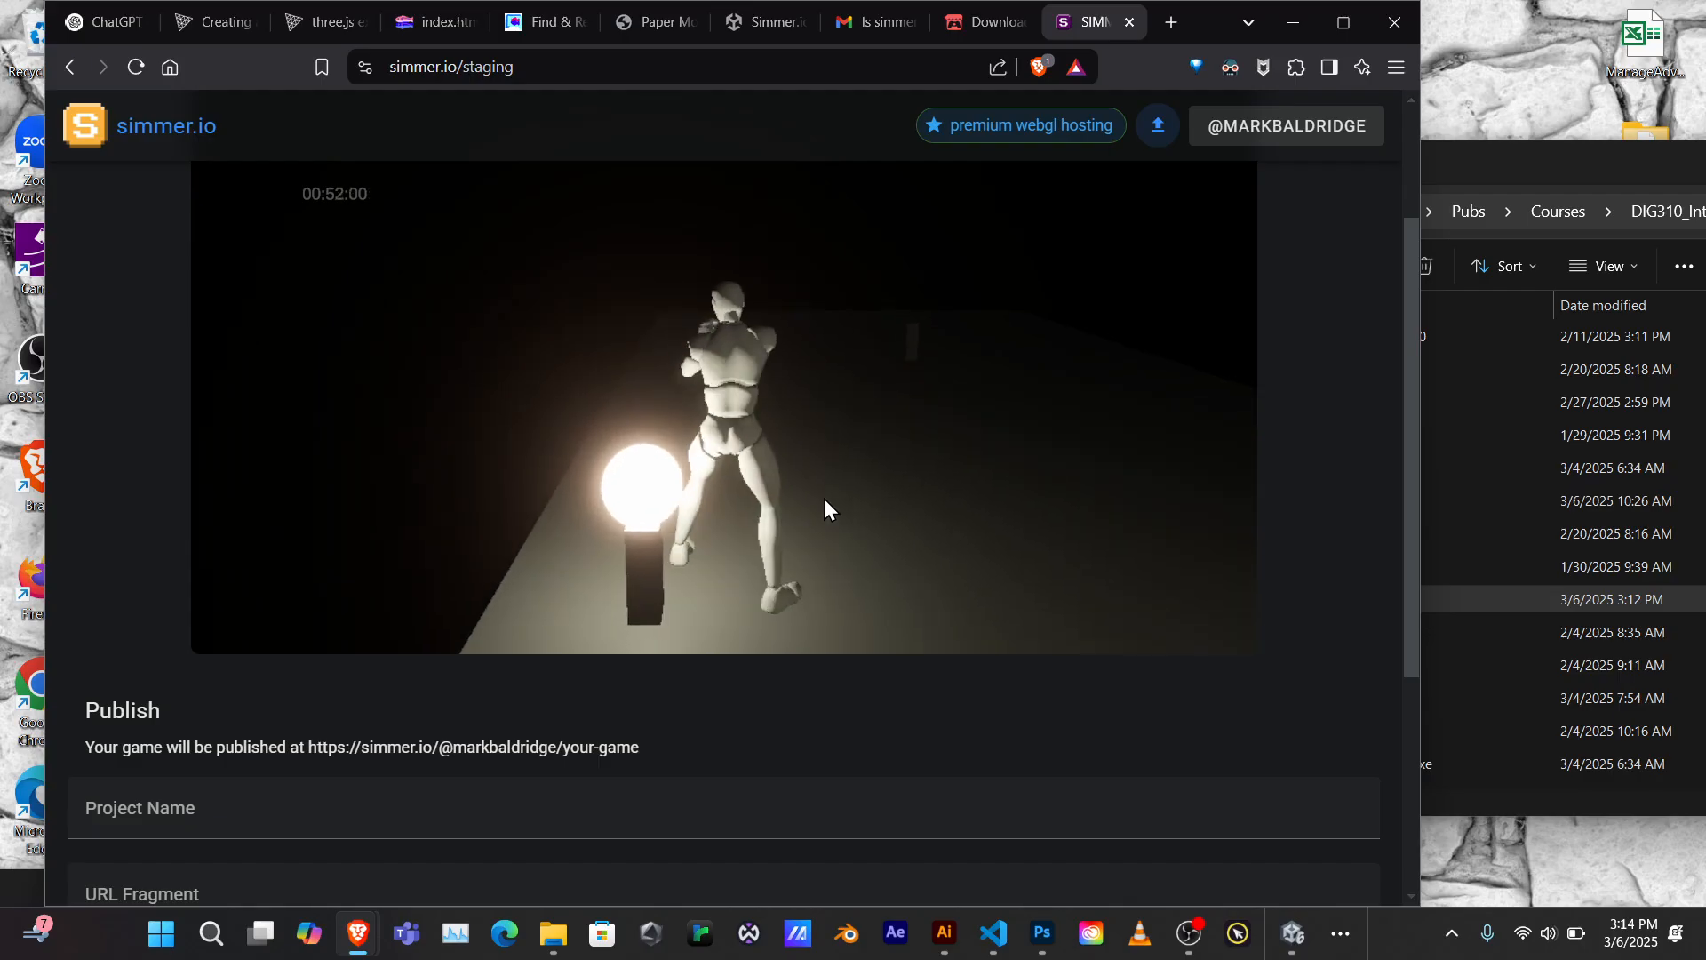
key("a")
key("s")
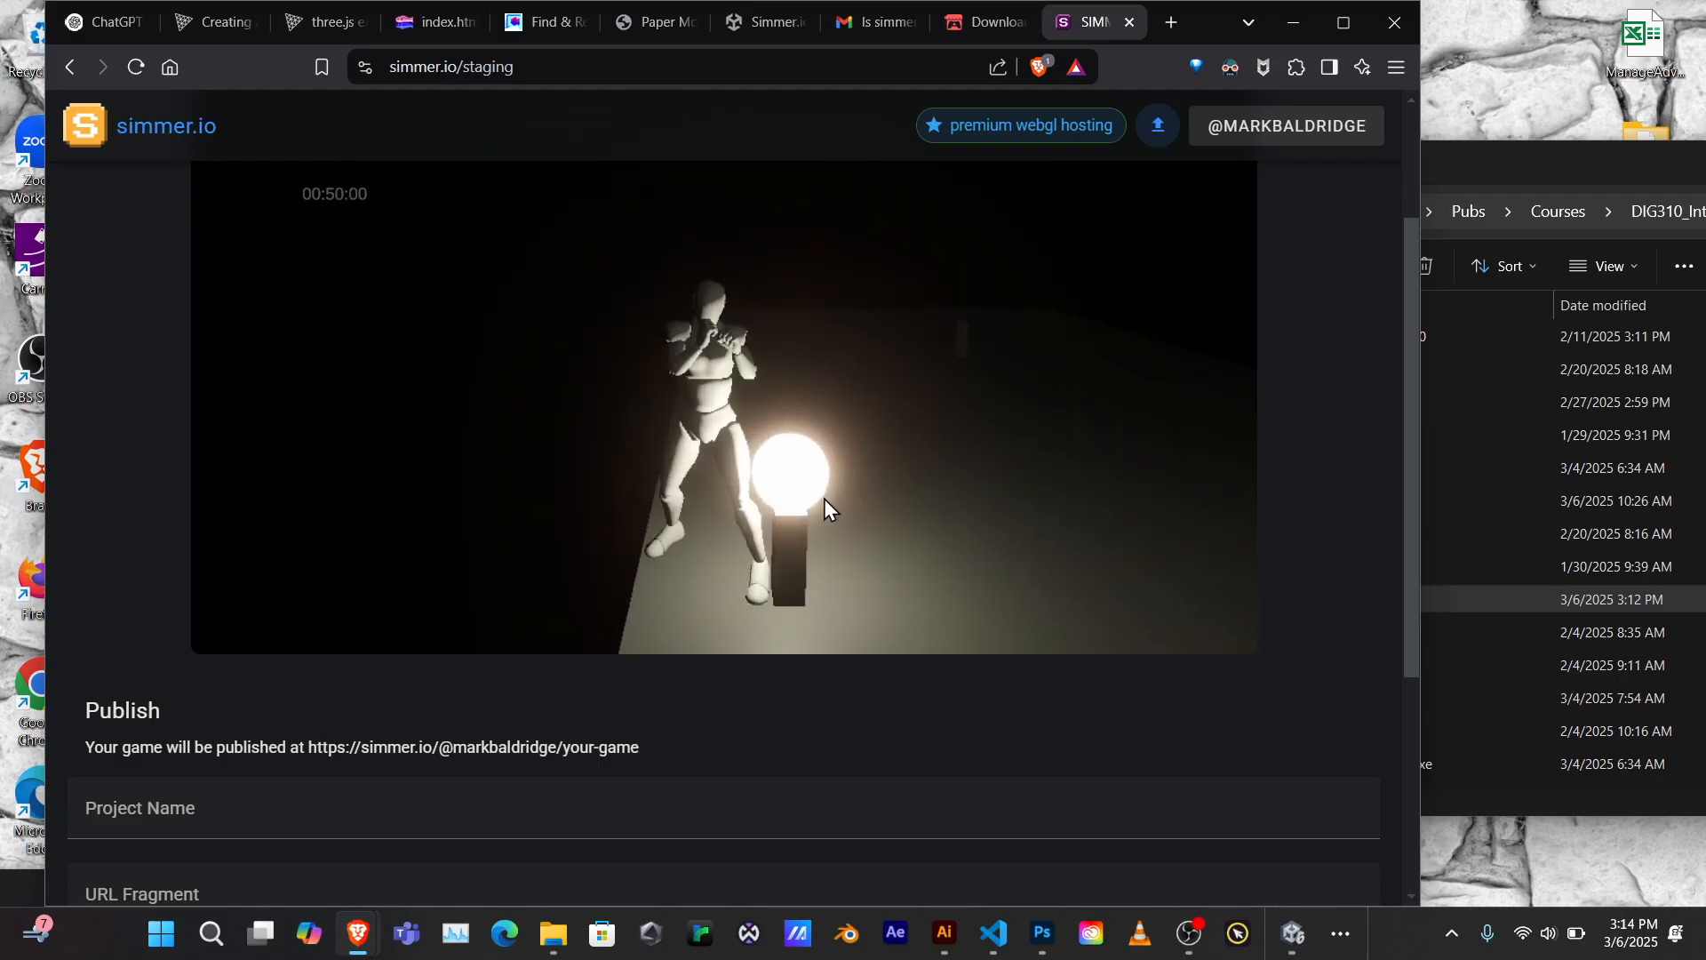
key("d")
key("s")
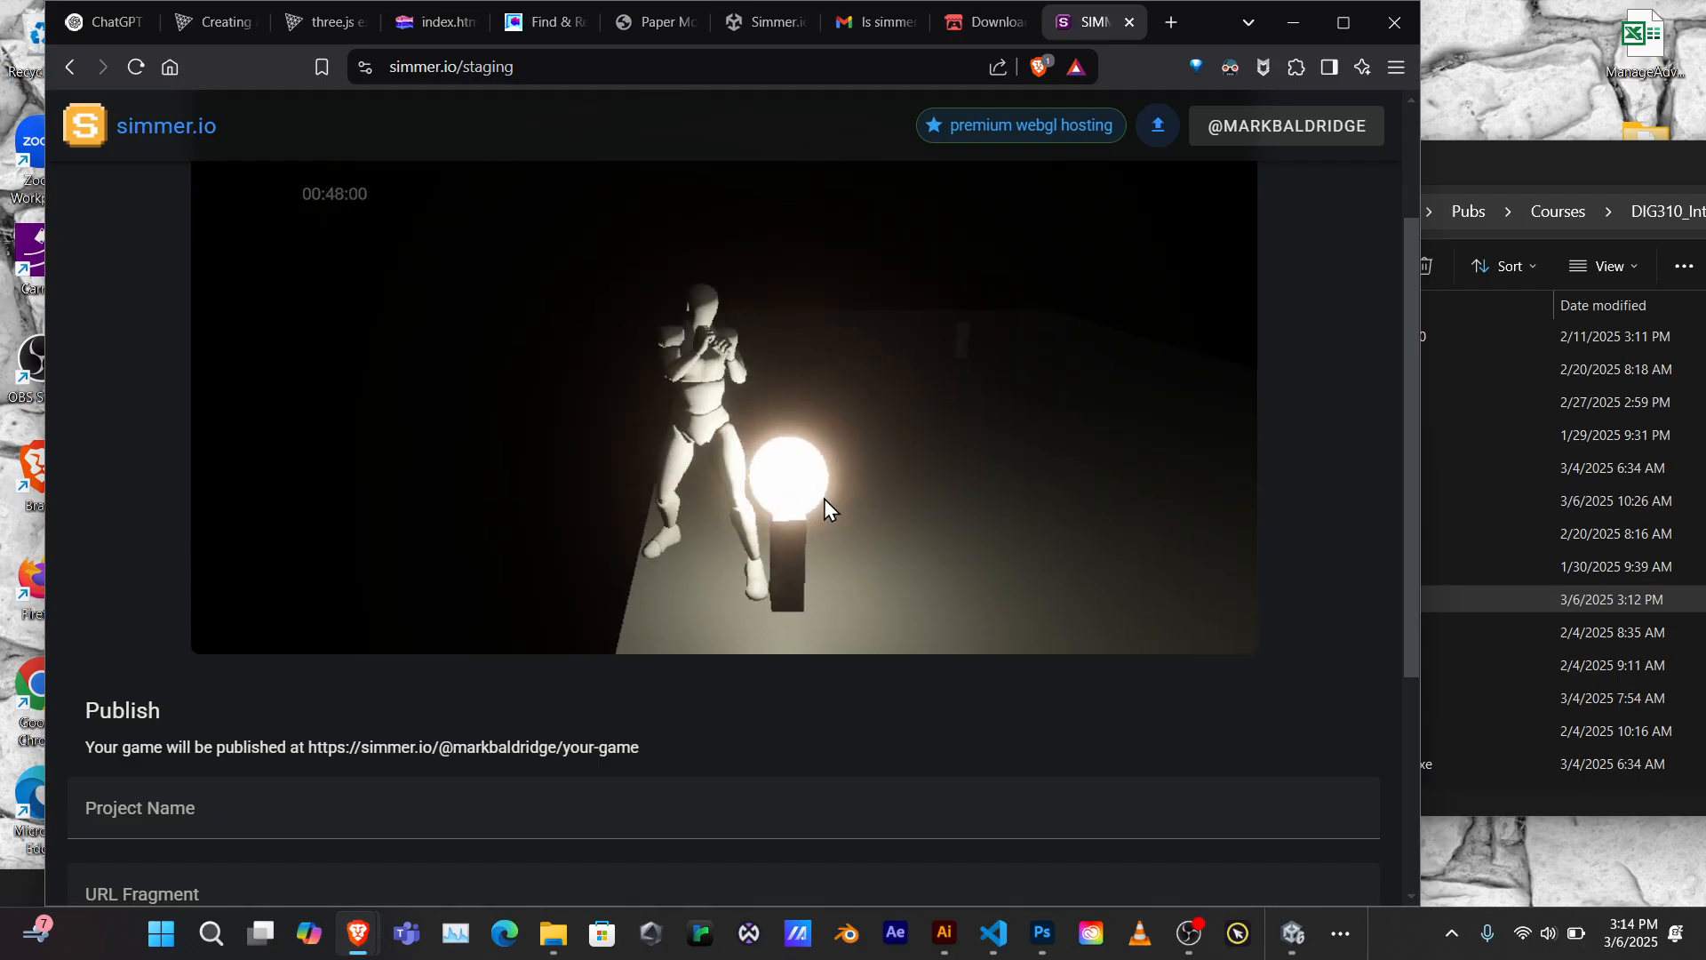
key("w")
key("s")
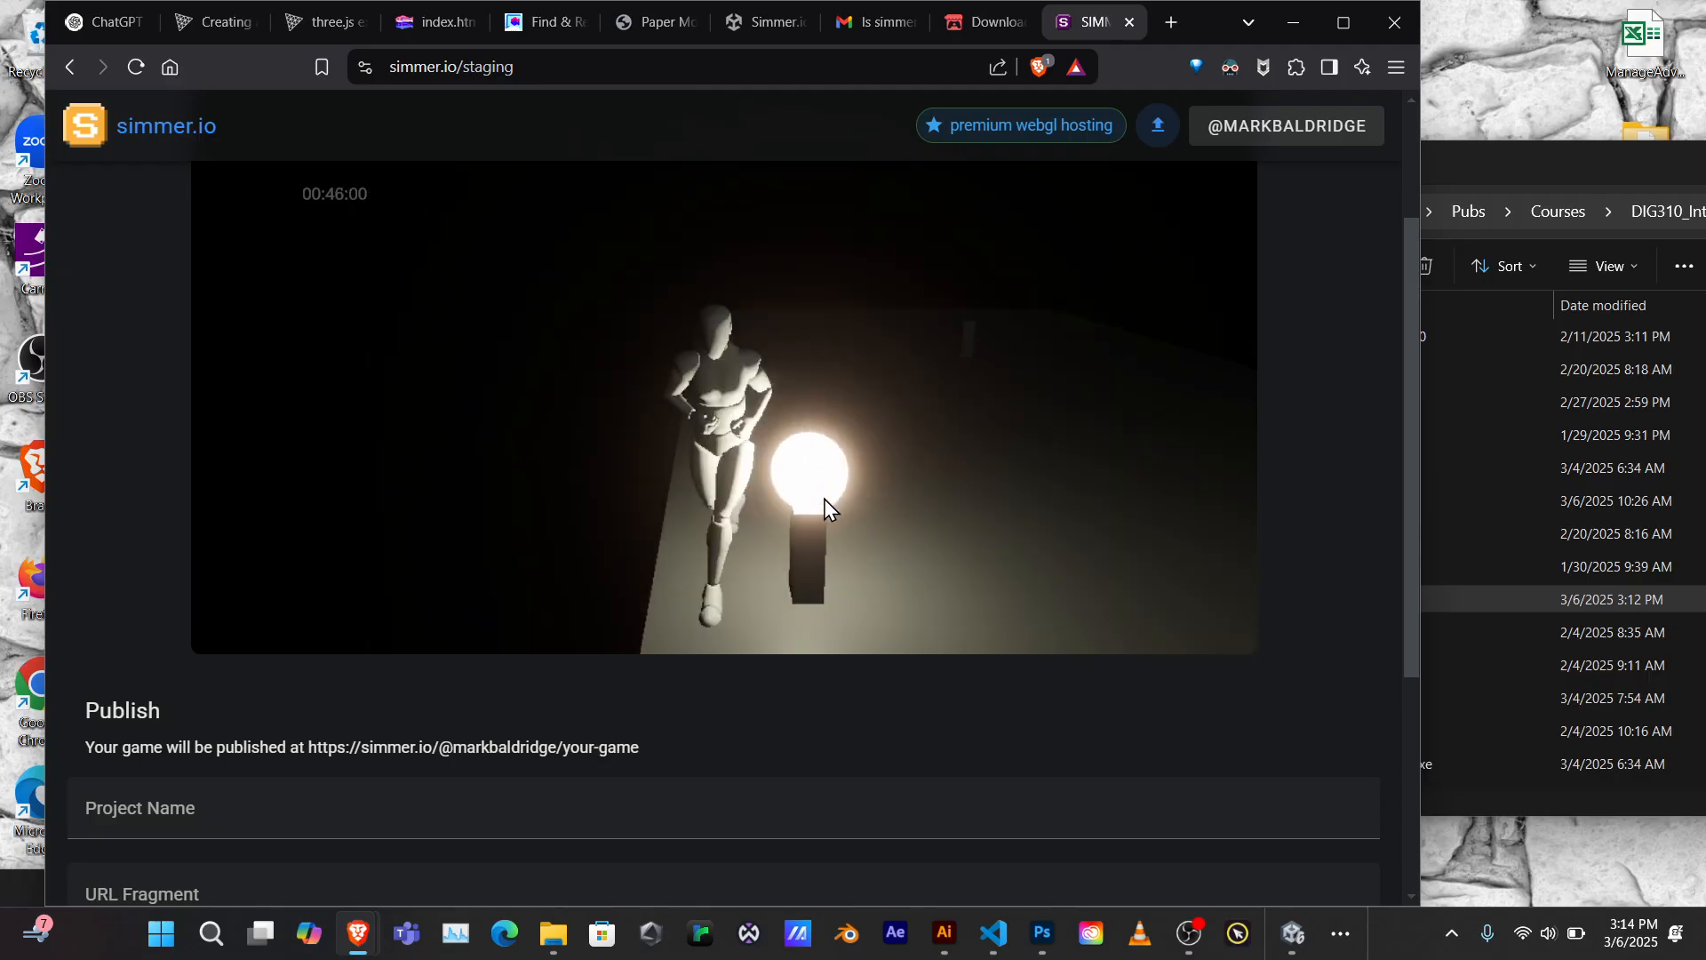
key("d")
key("space")
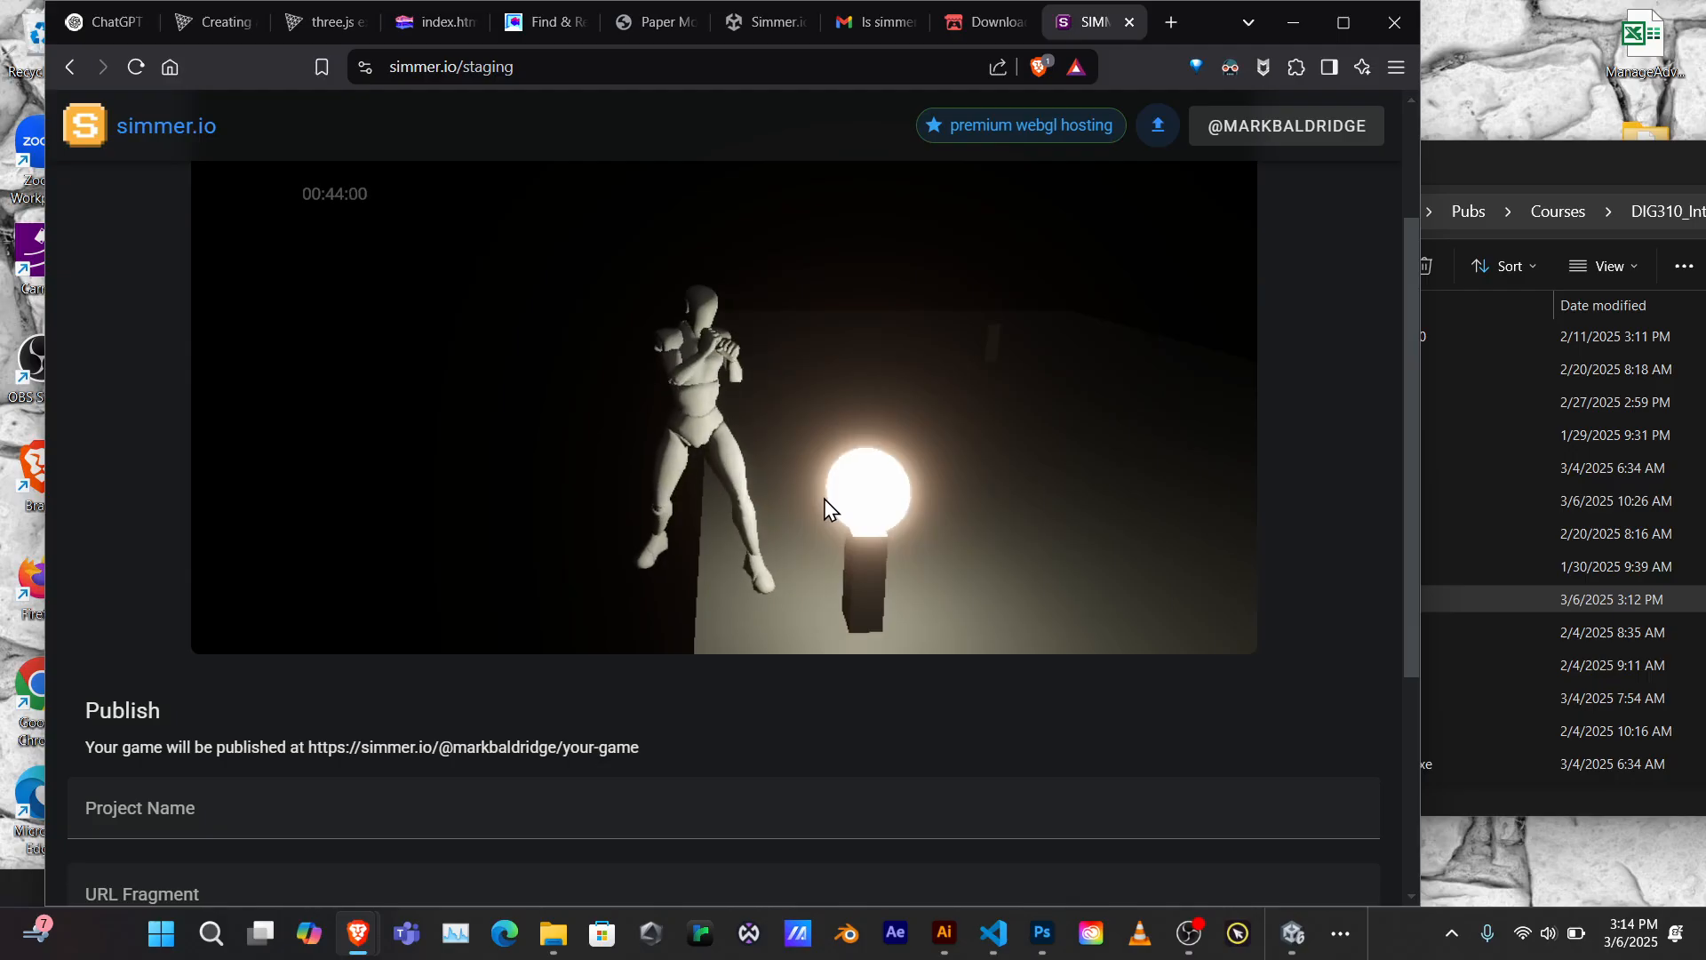
key("space")
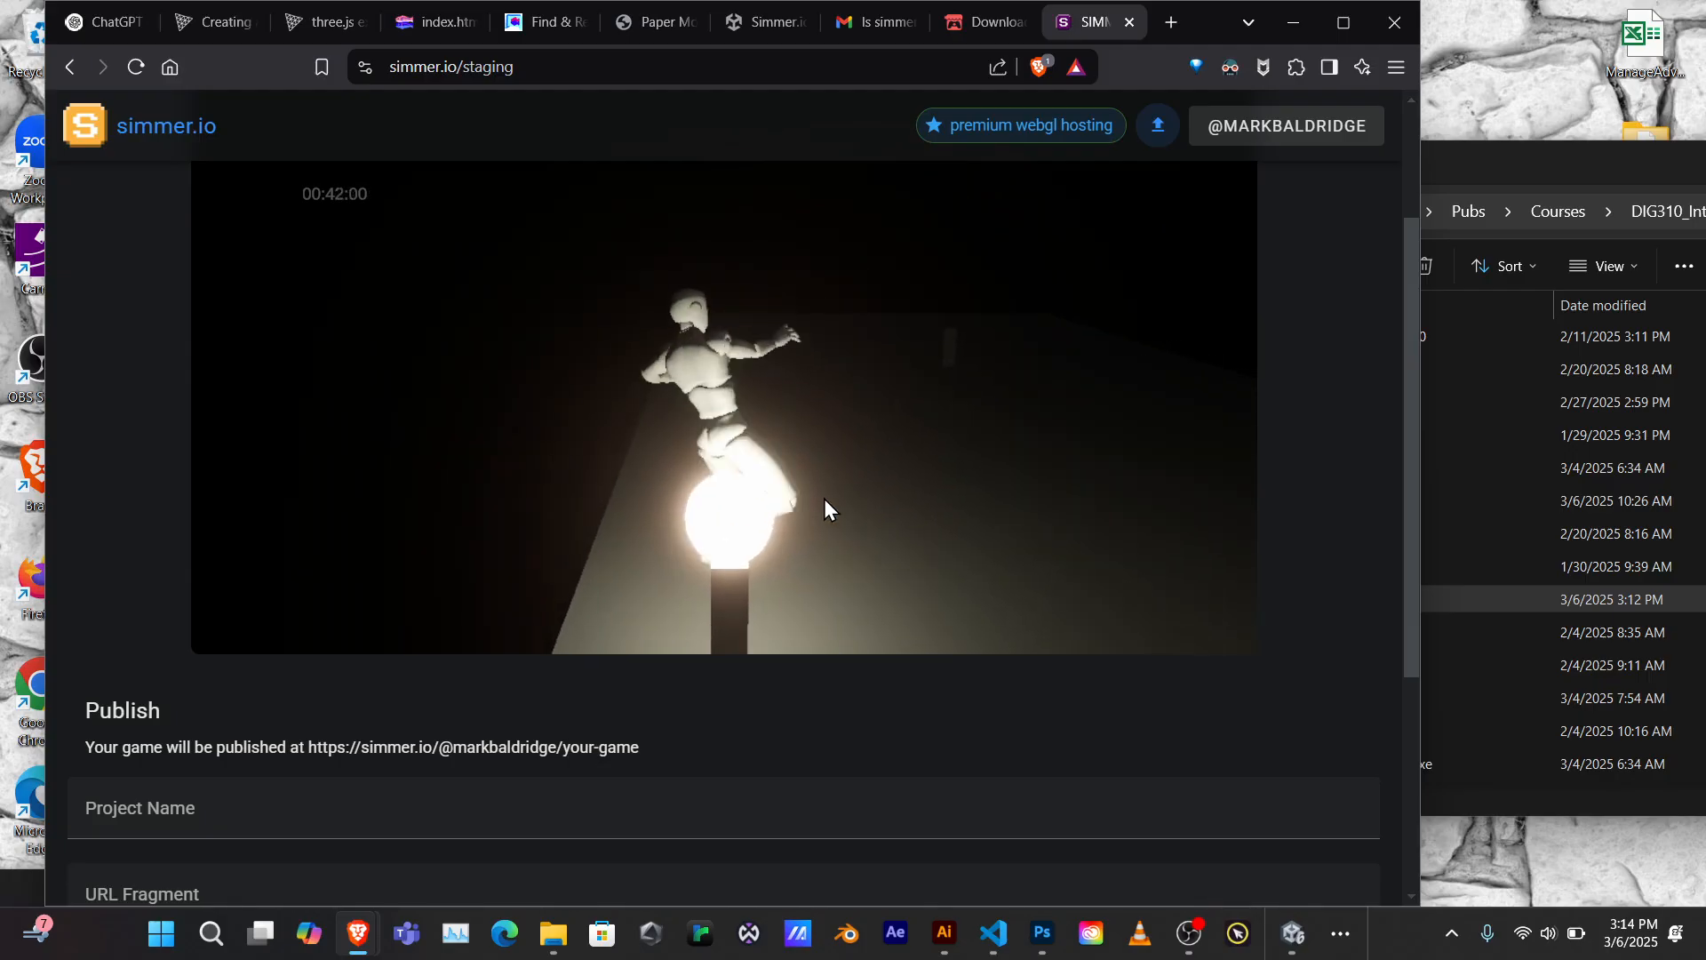
key("space")
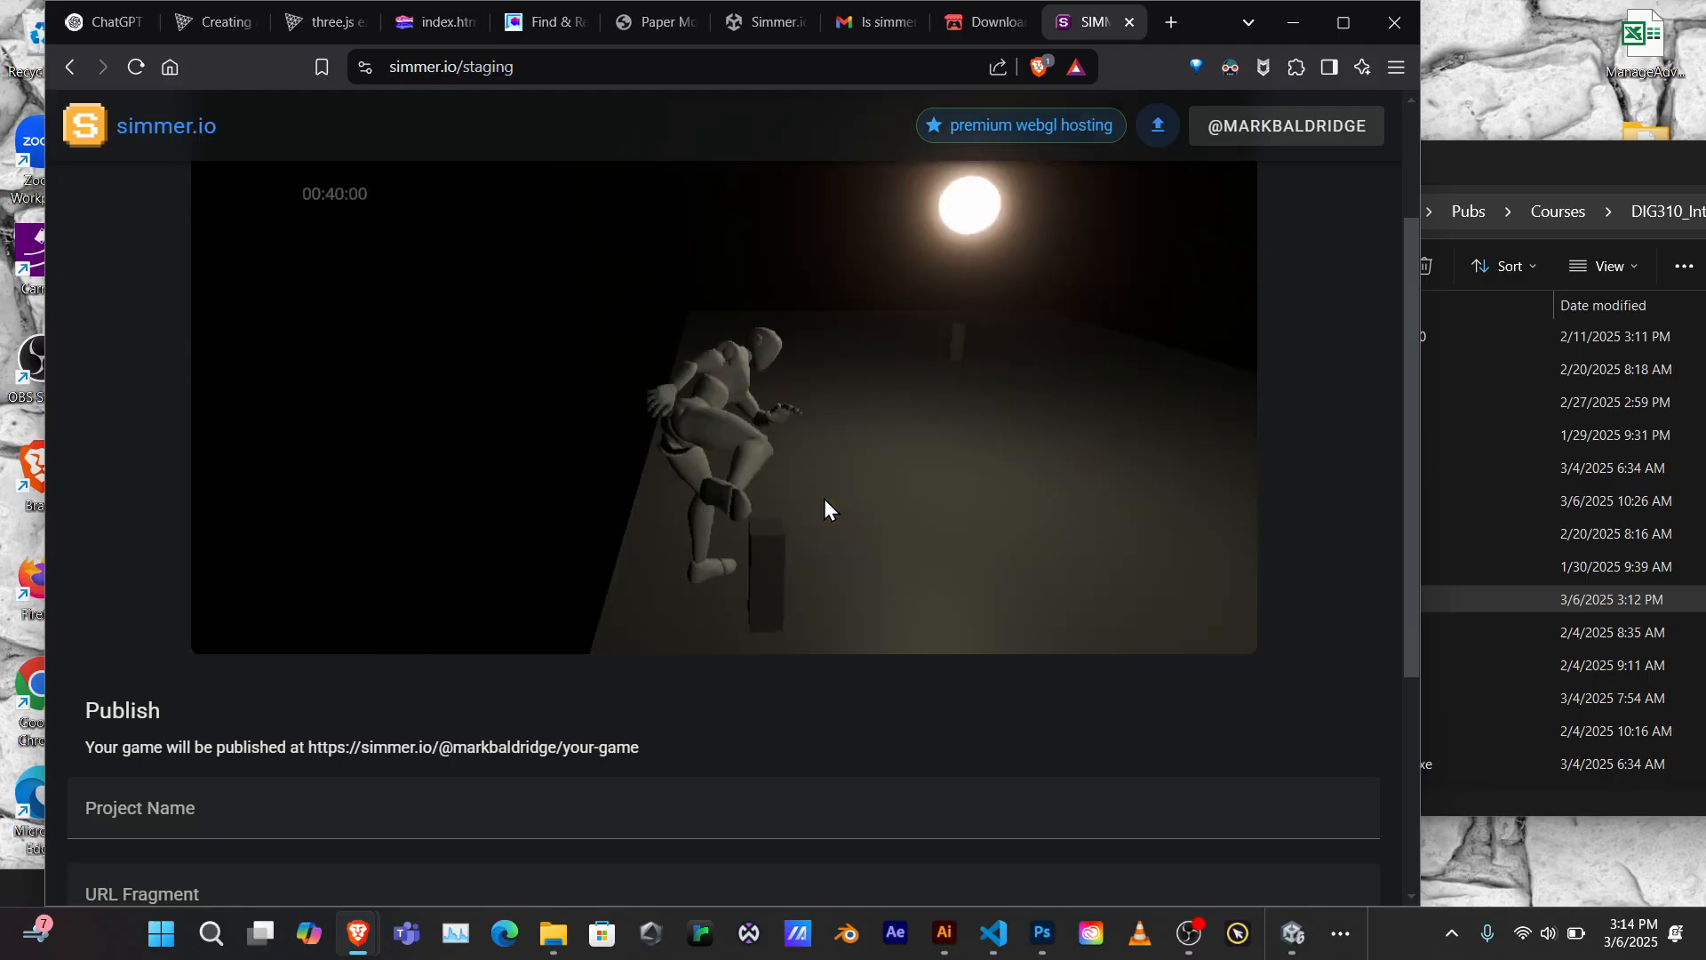
Run the mannequin past the pillar, kick the glowing ball away, and keep running around
key("d")
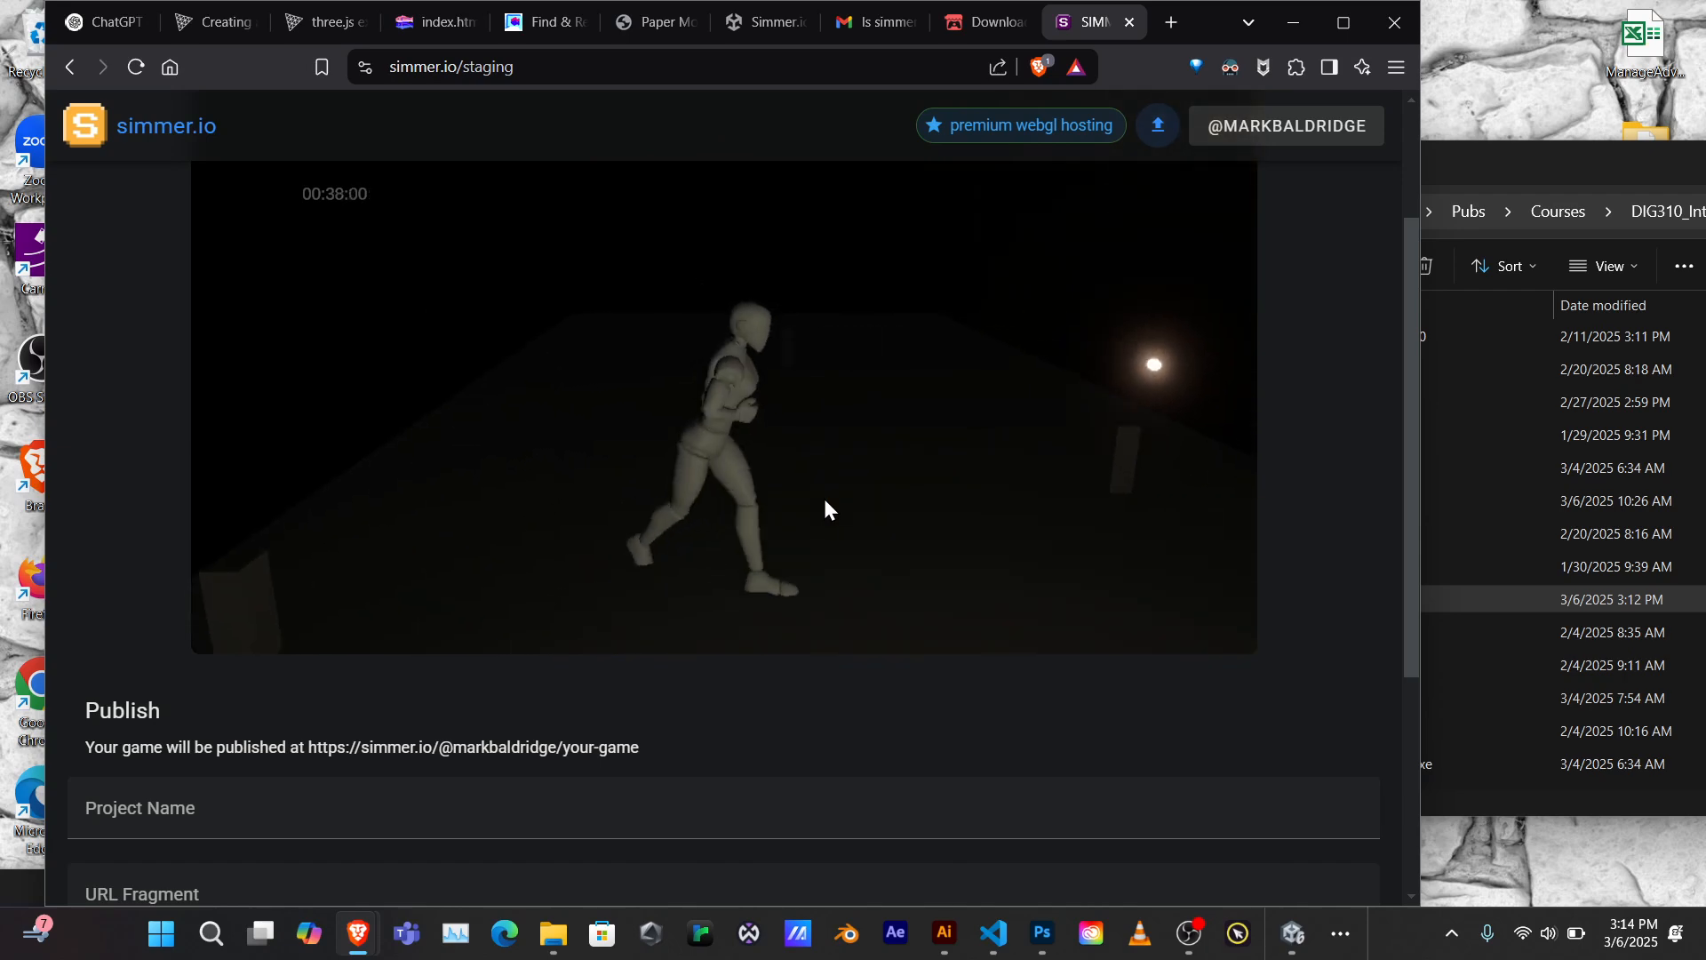
key("s")
key("w")
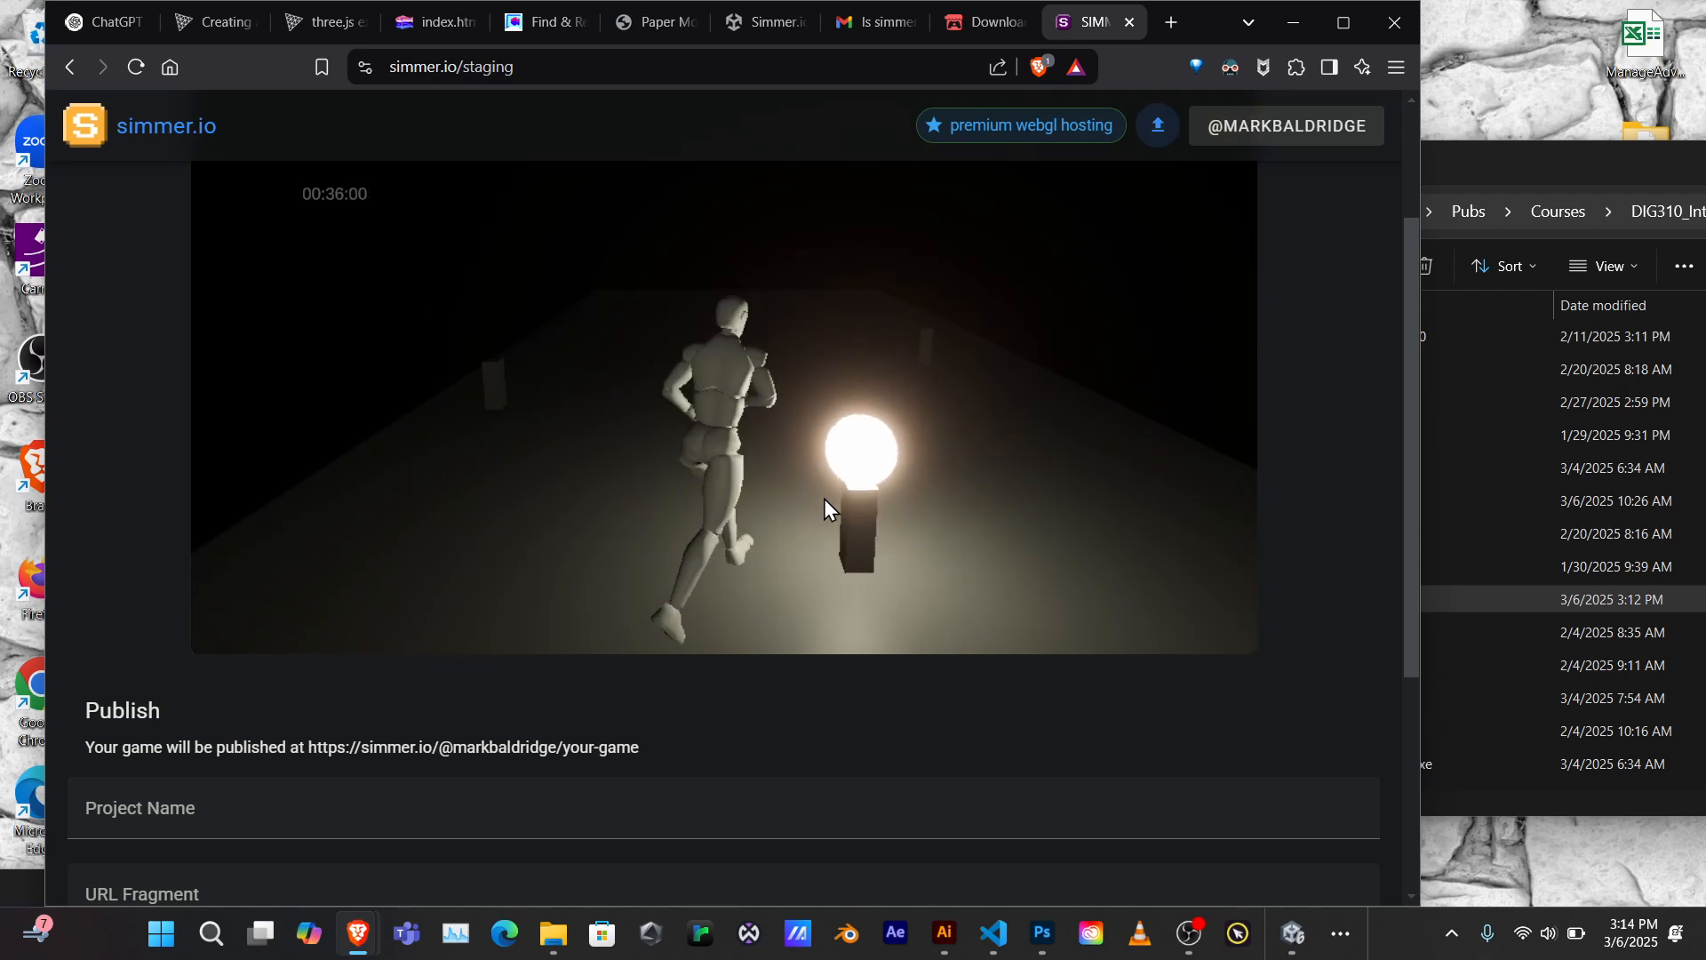
key("d")
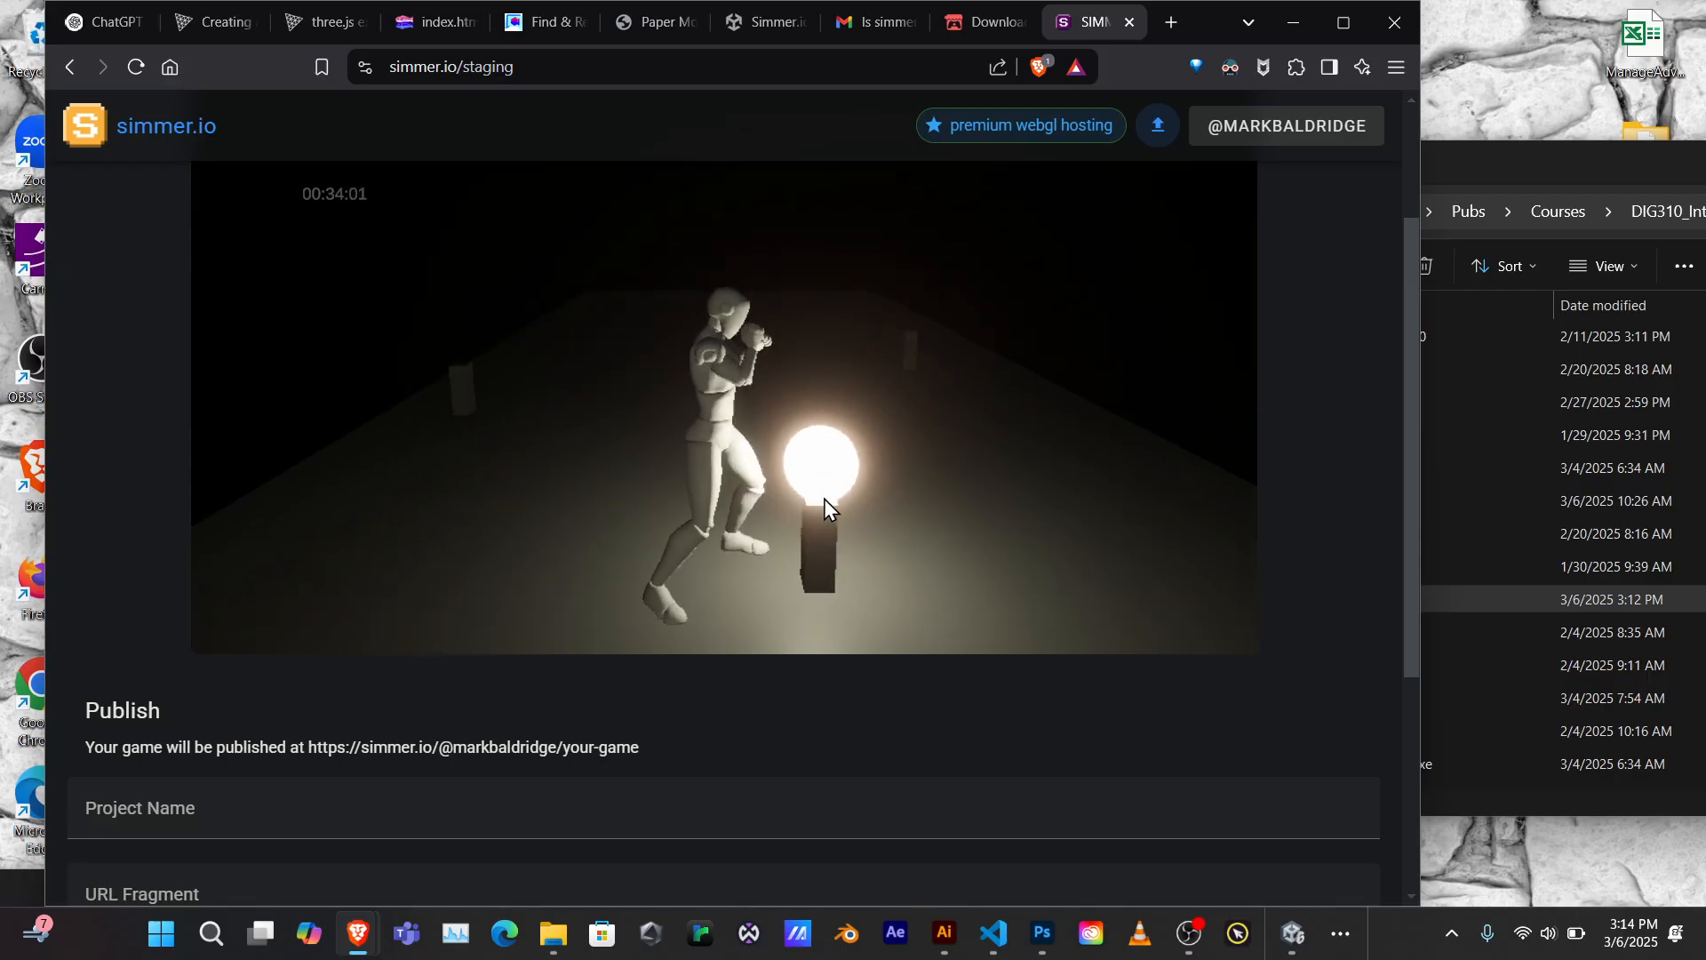
key("space")
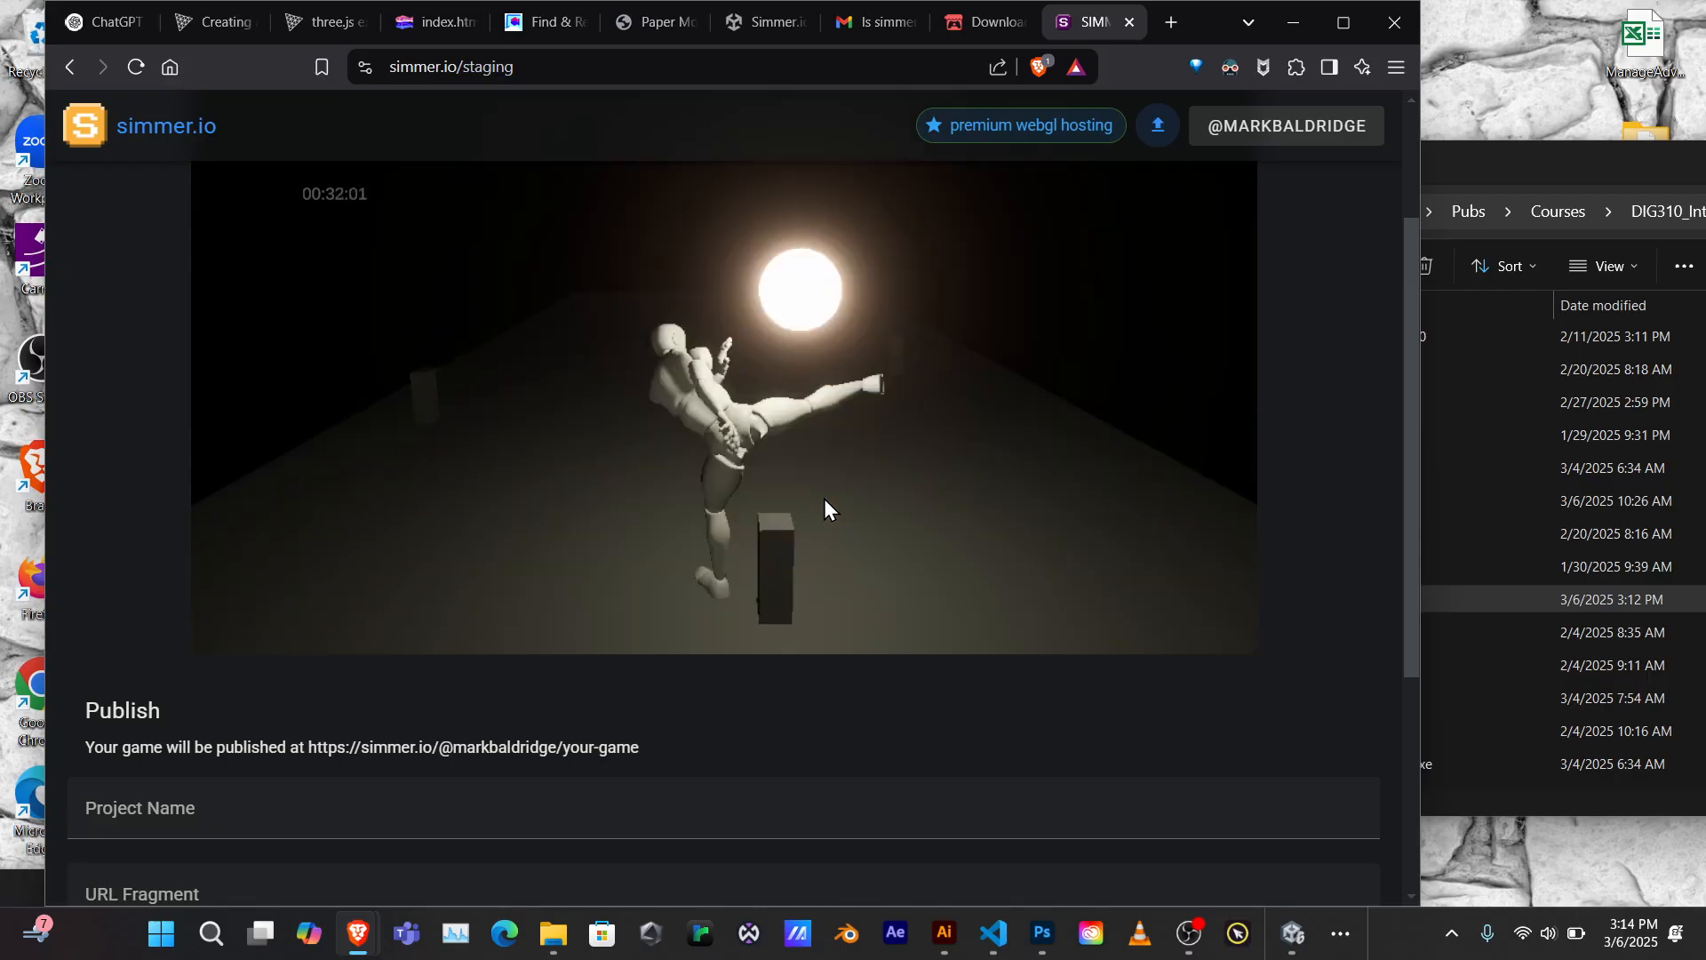
key("s")
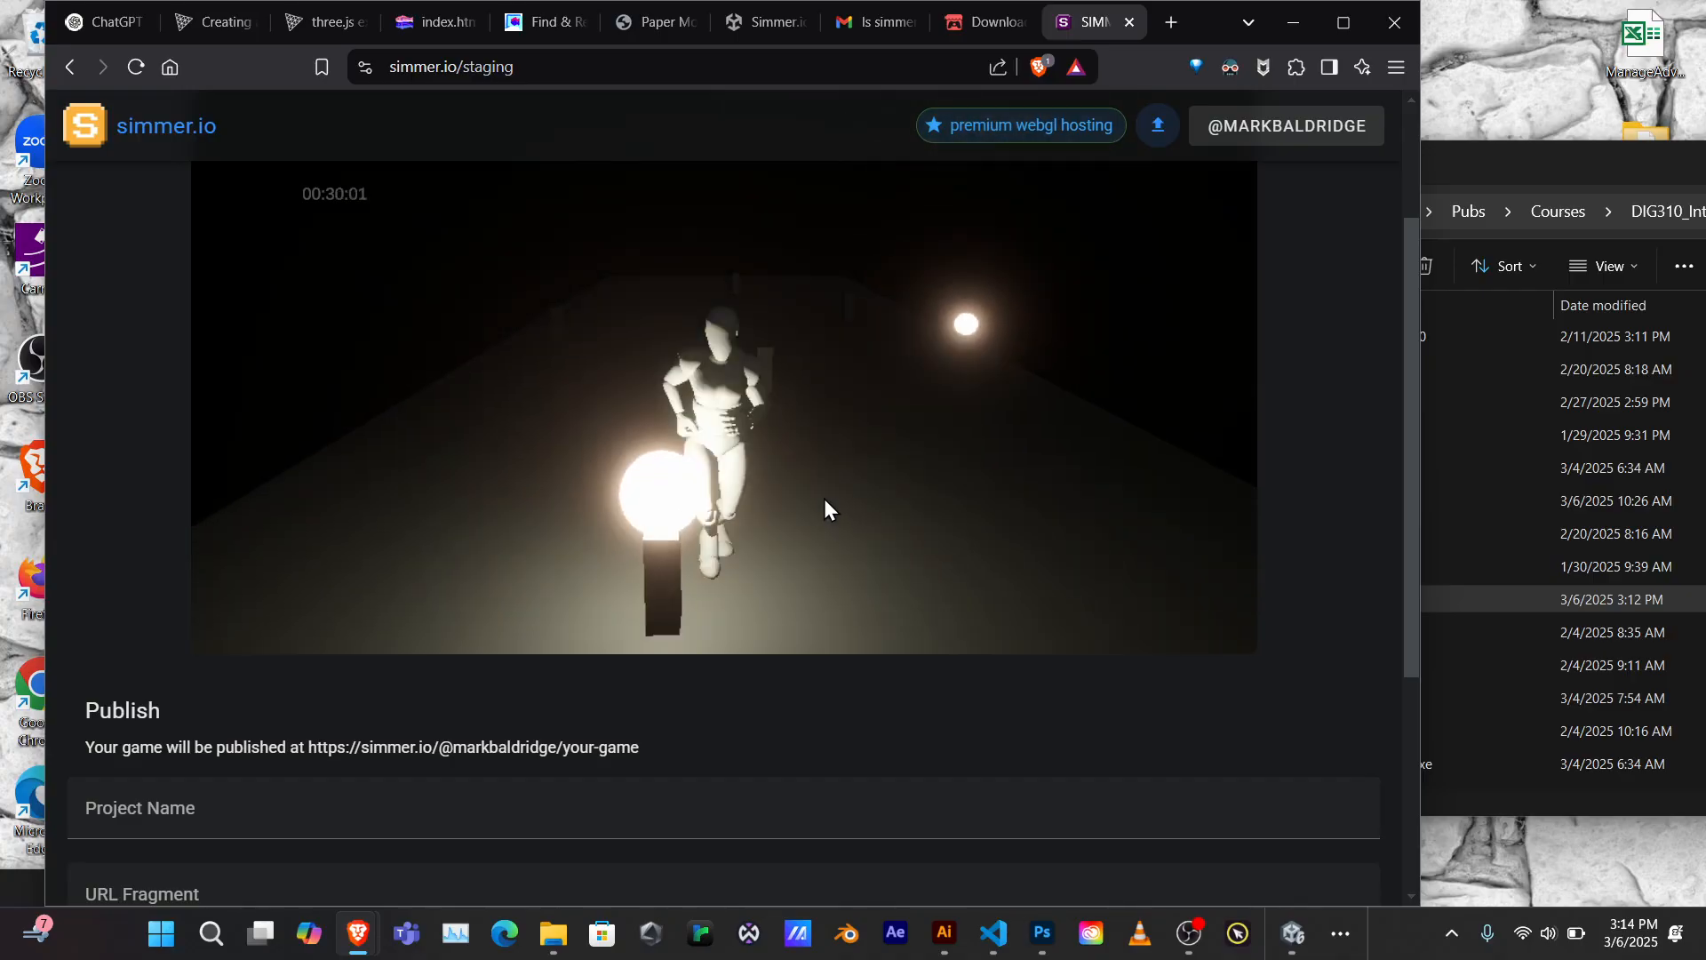
key("w")
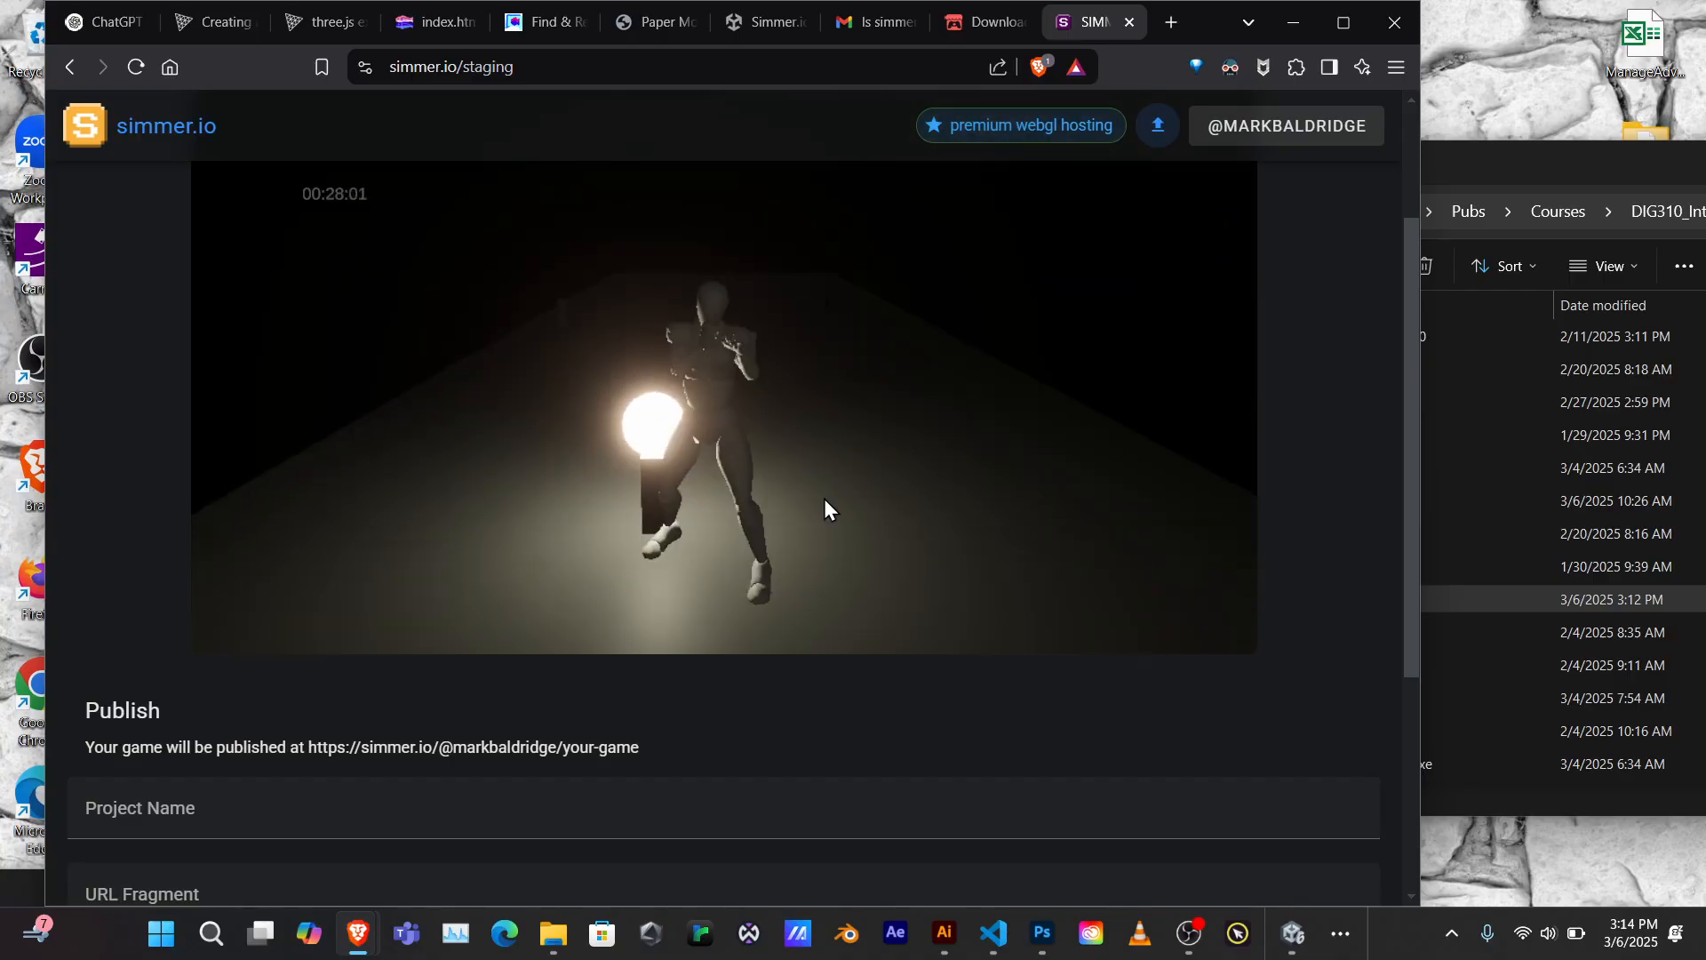
key("a")
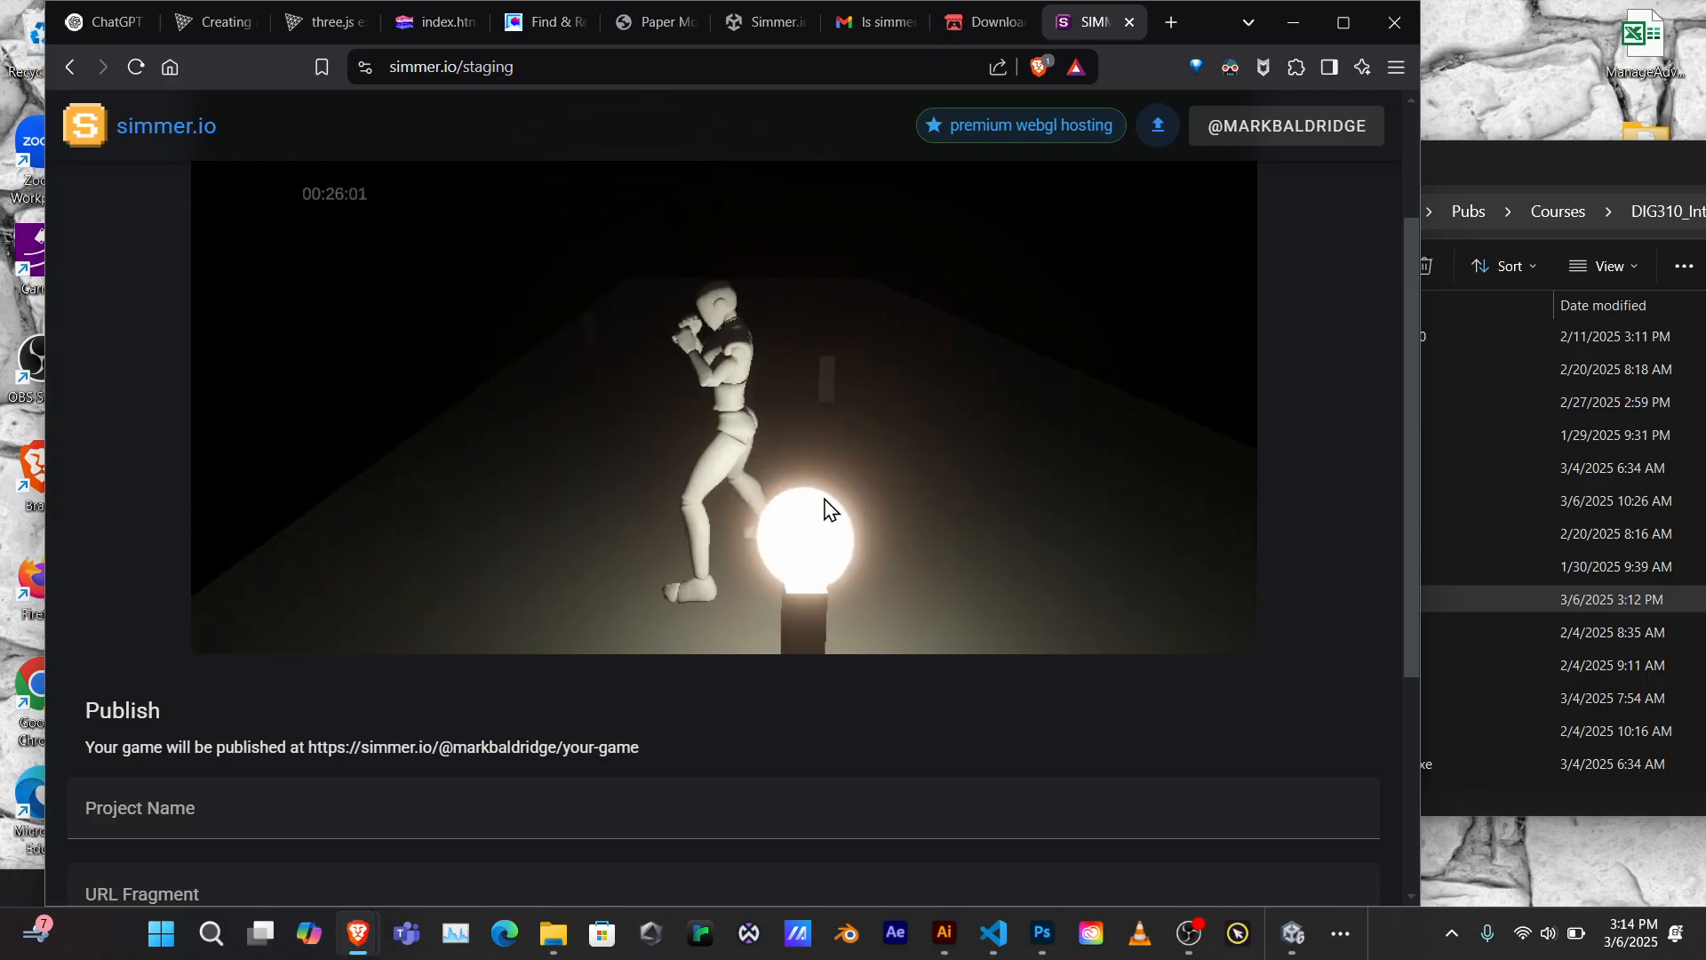
key("d")
key("s")
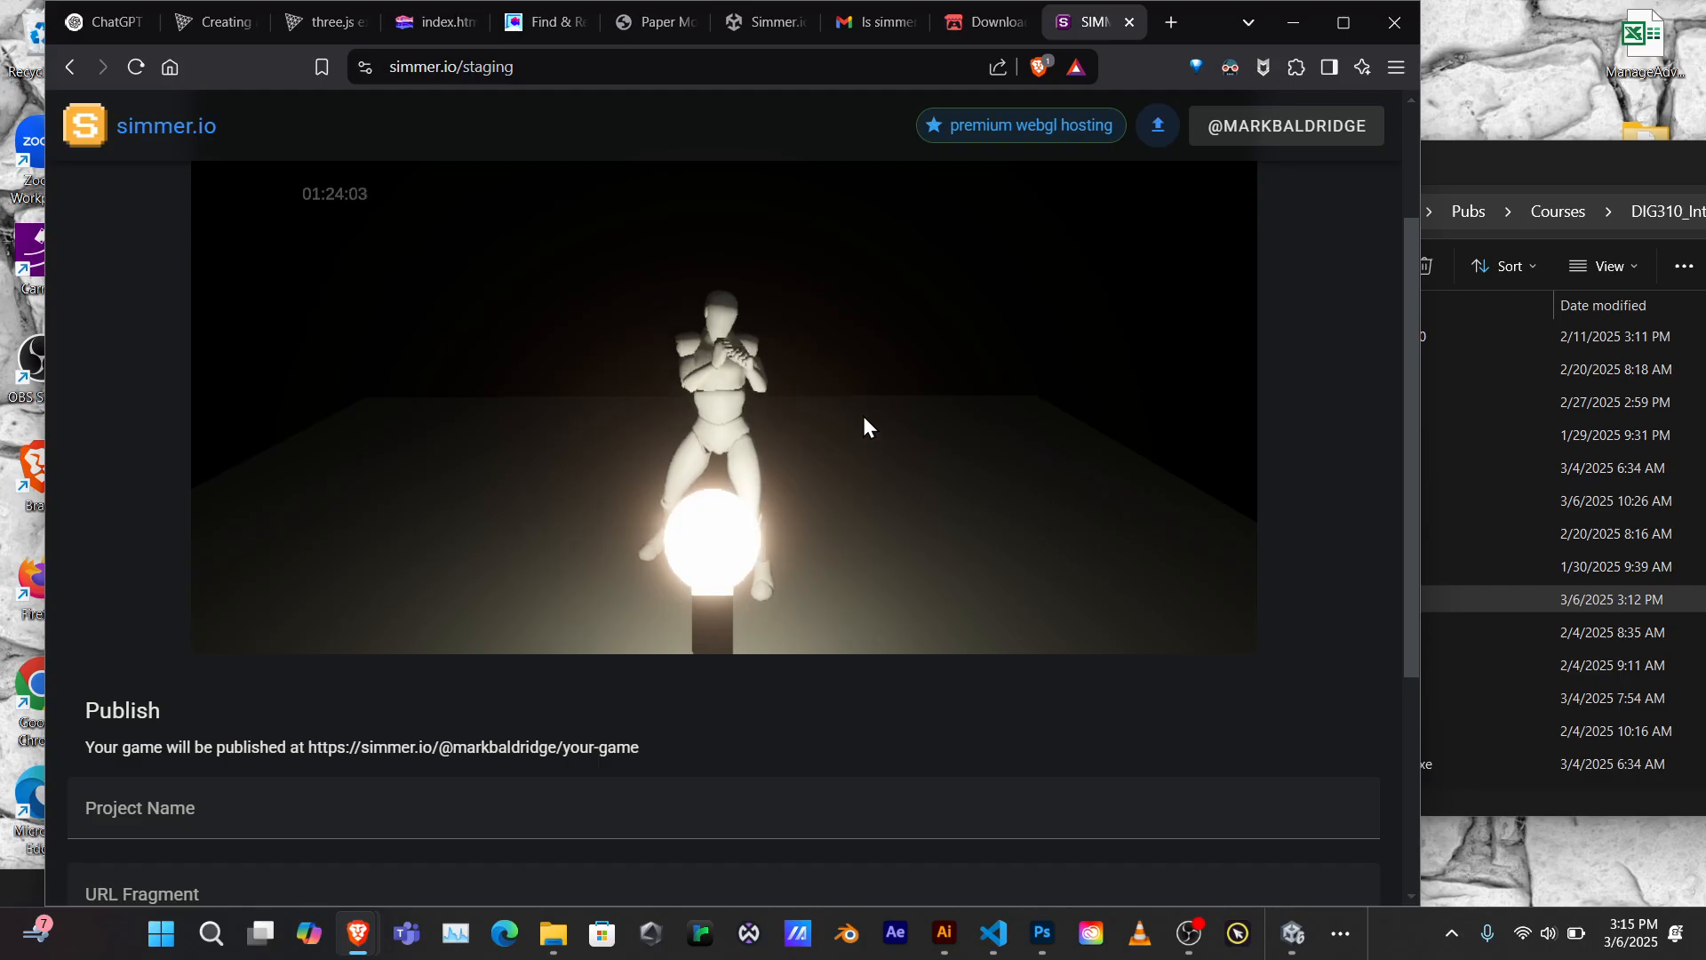
Scroll down the simmer.io staging page to the empty Project Name and URL Fragment form
scroll(292, 673, "down", 4)
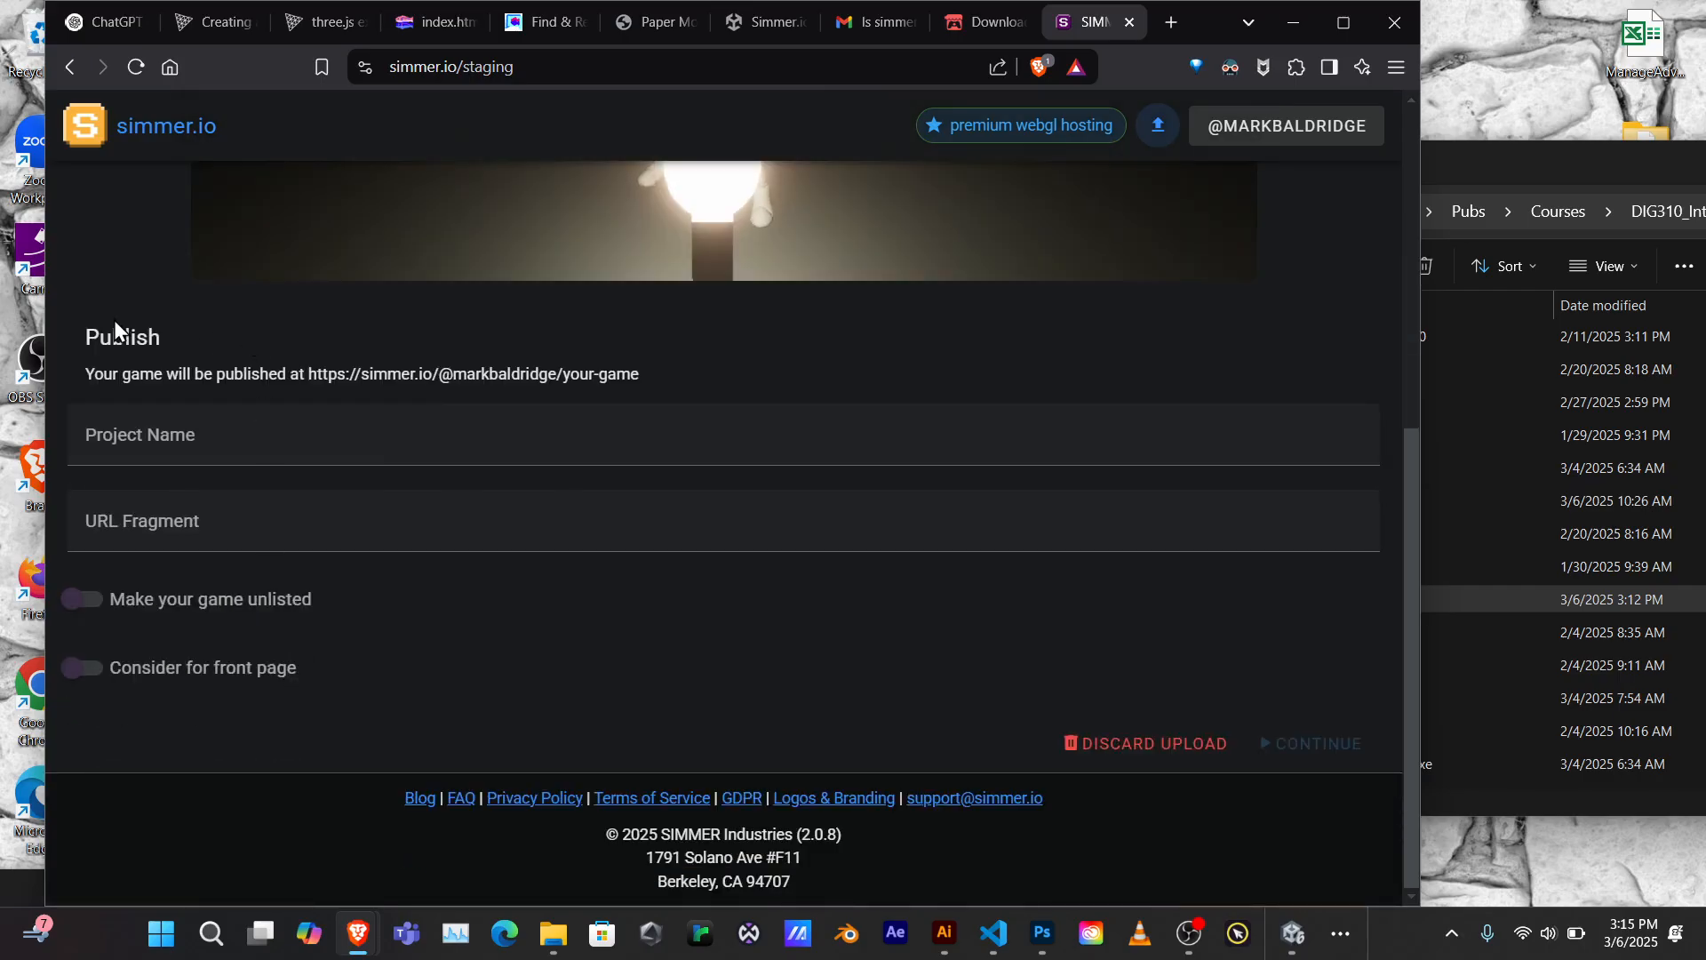
Name the project PlayTest01 with URL fragment playtest01, declining the unlisted upgrade so it stays public
left_click(229, 438)
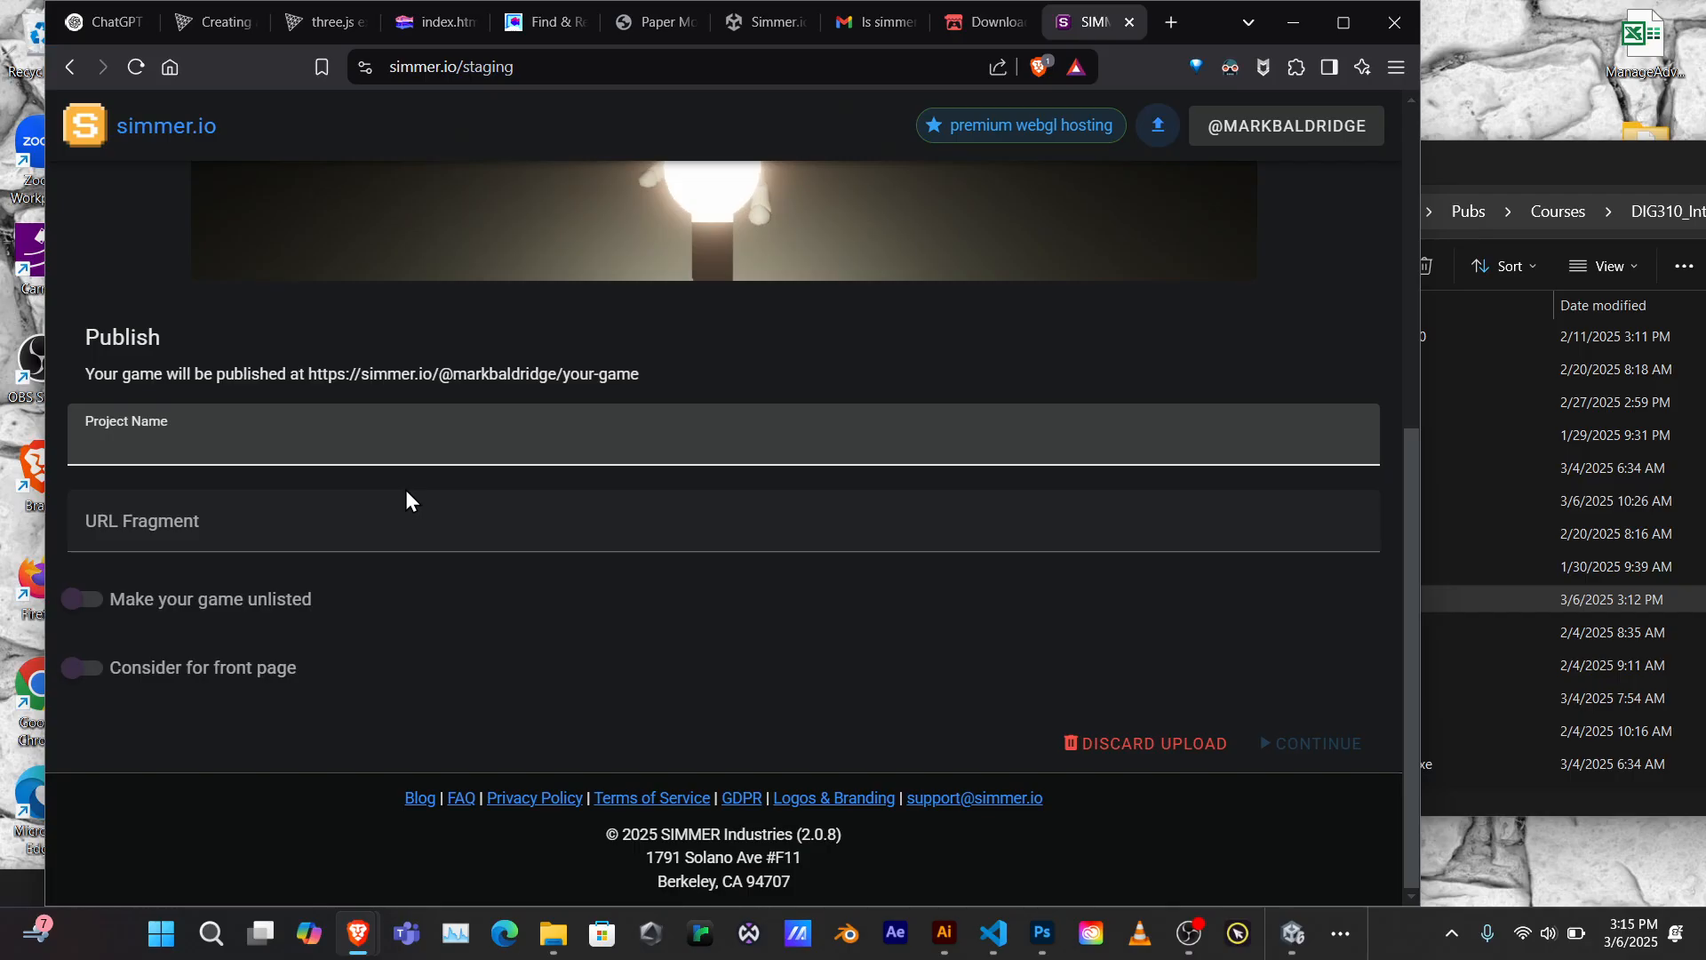
type("P")
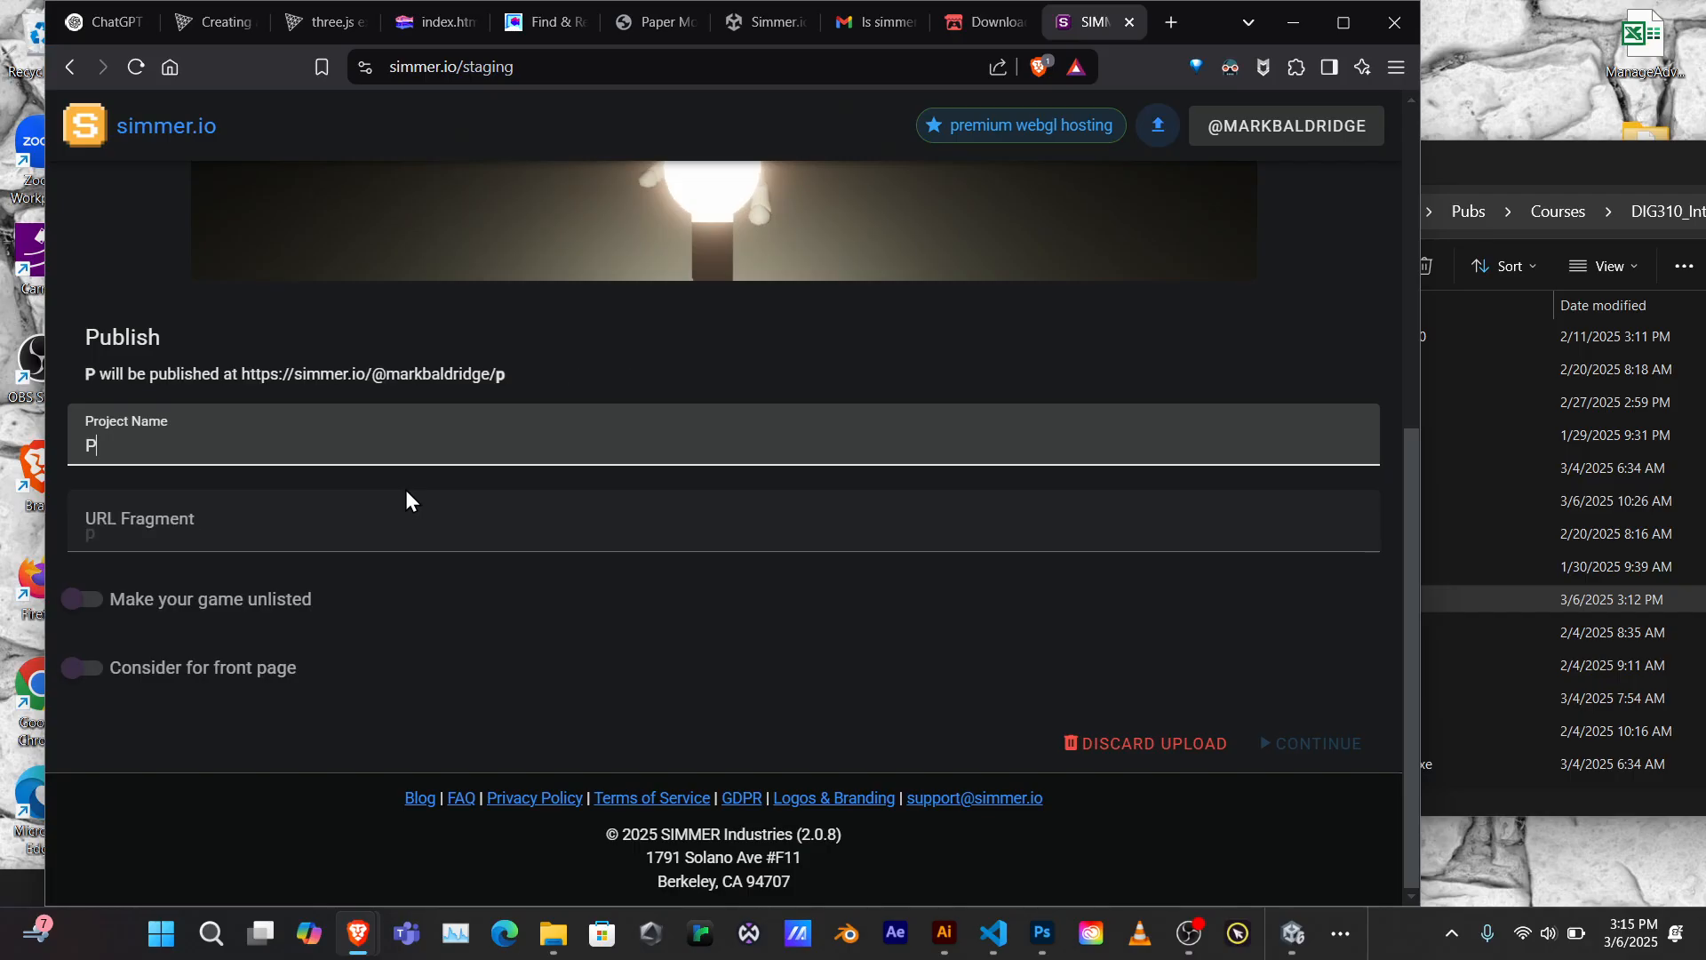
type("layTest01")
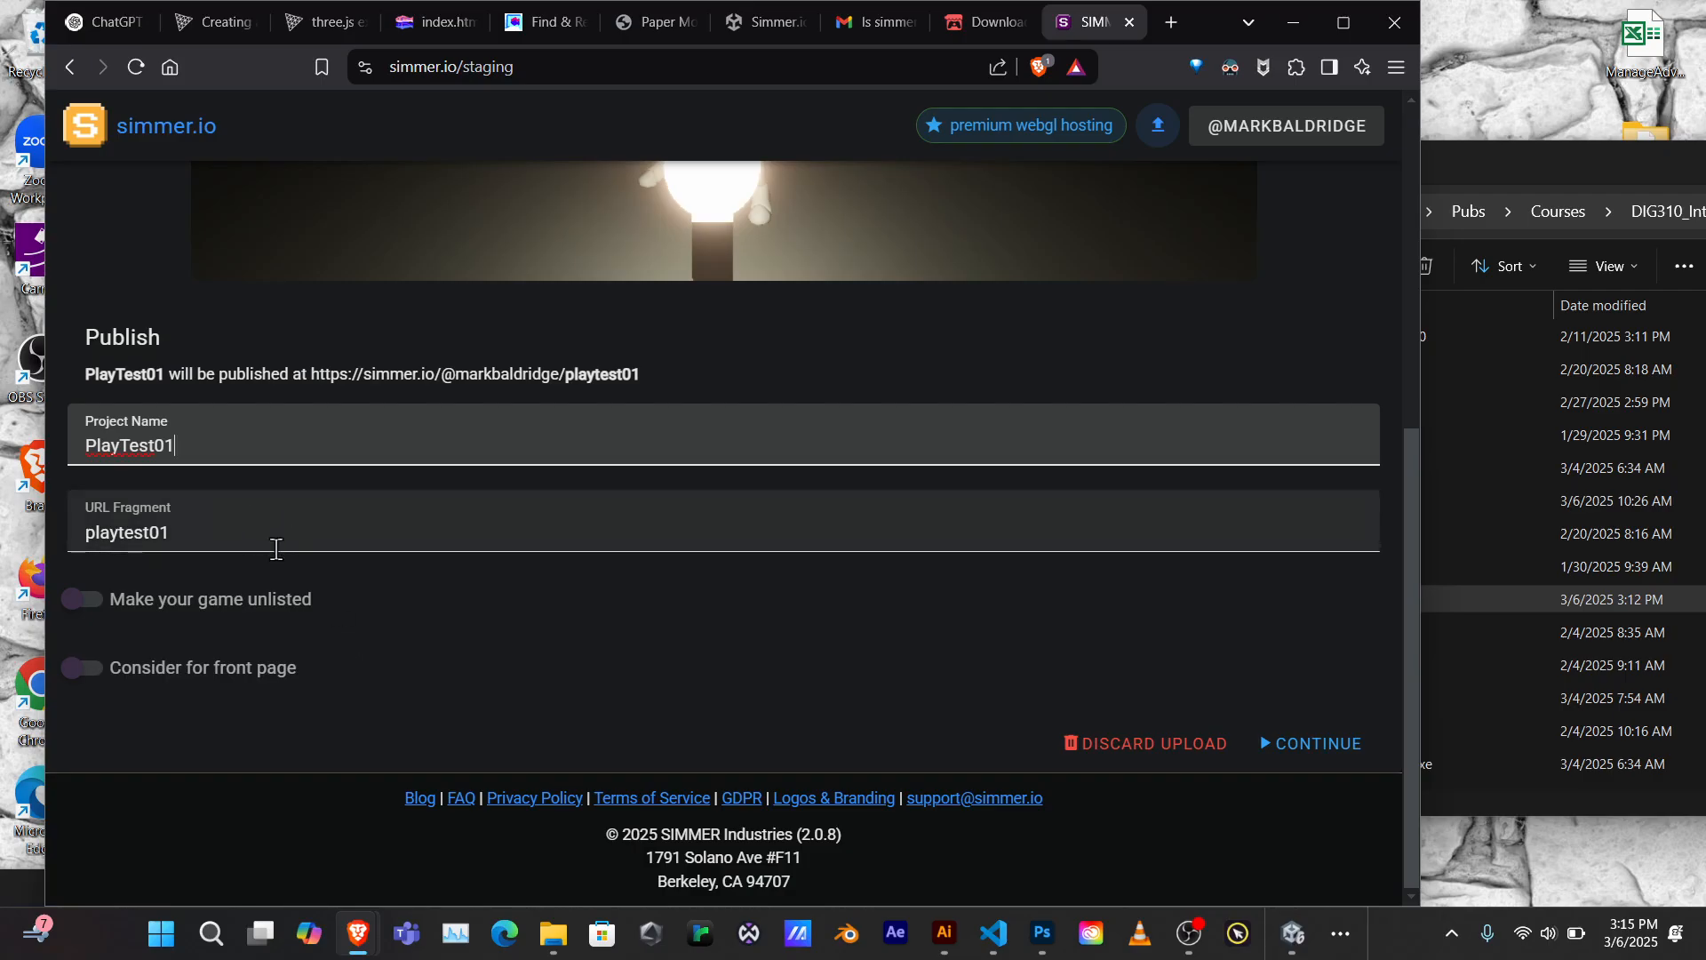
double_click(176, 537)
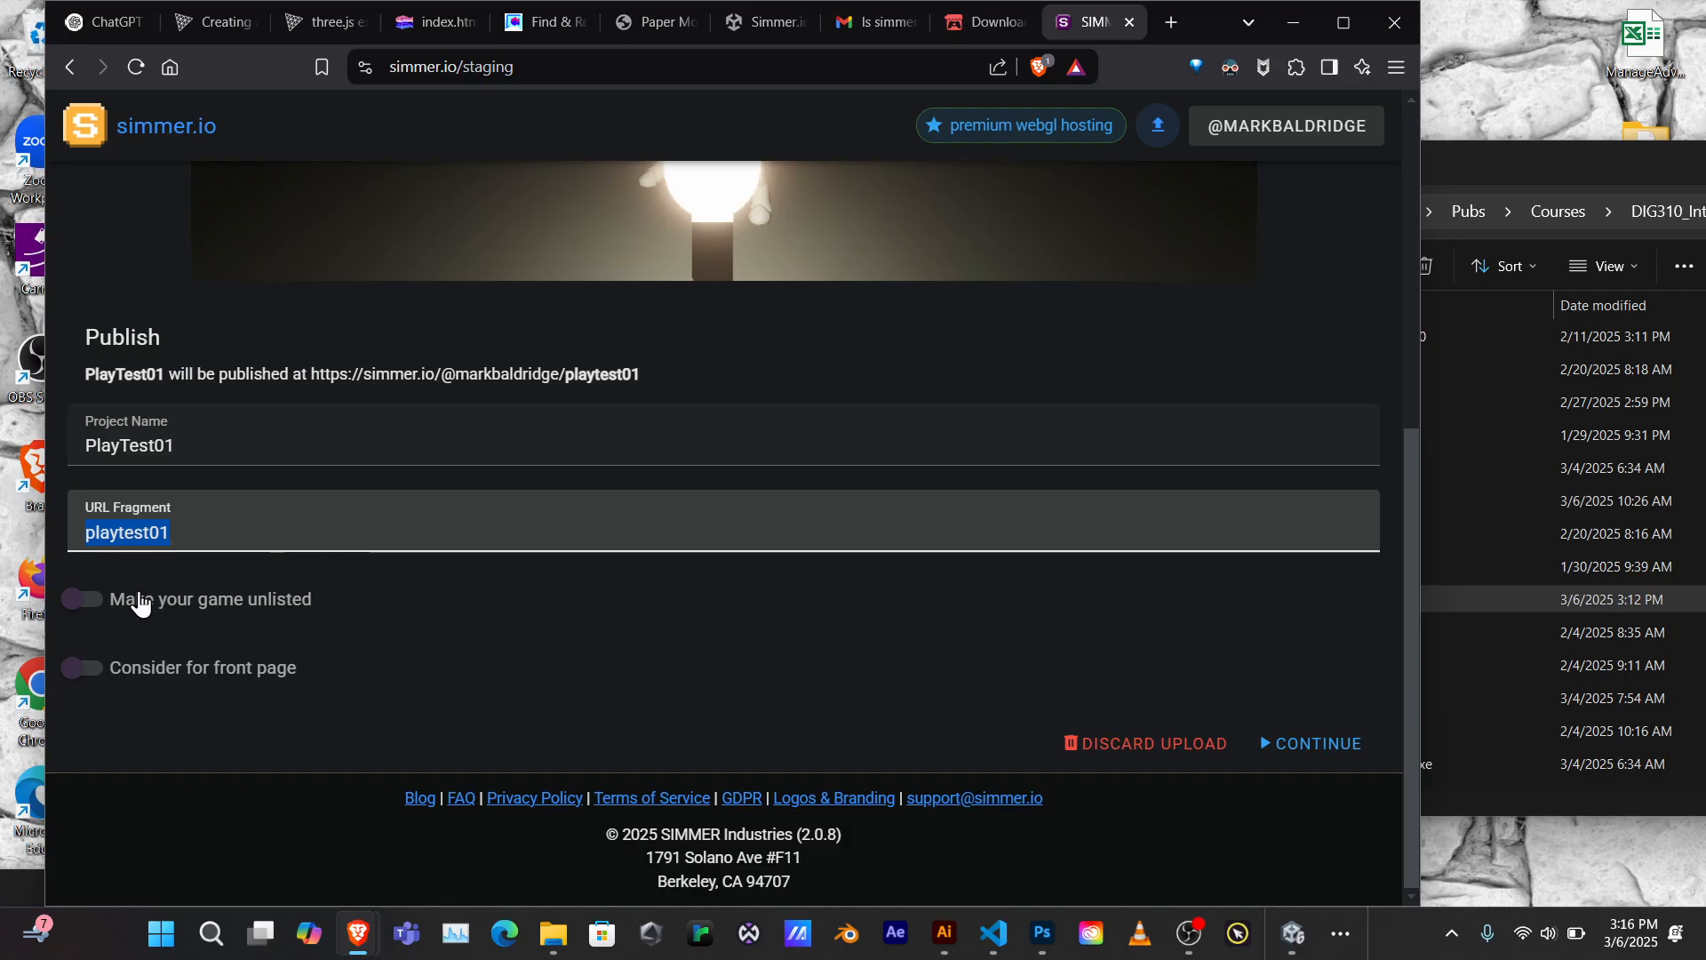
left_click(89, 599)
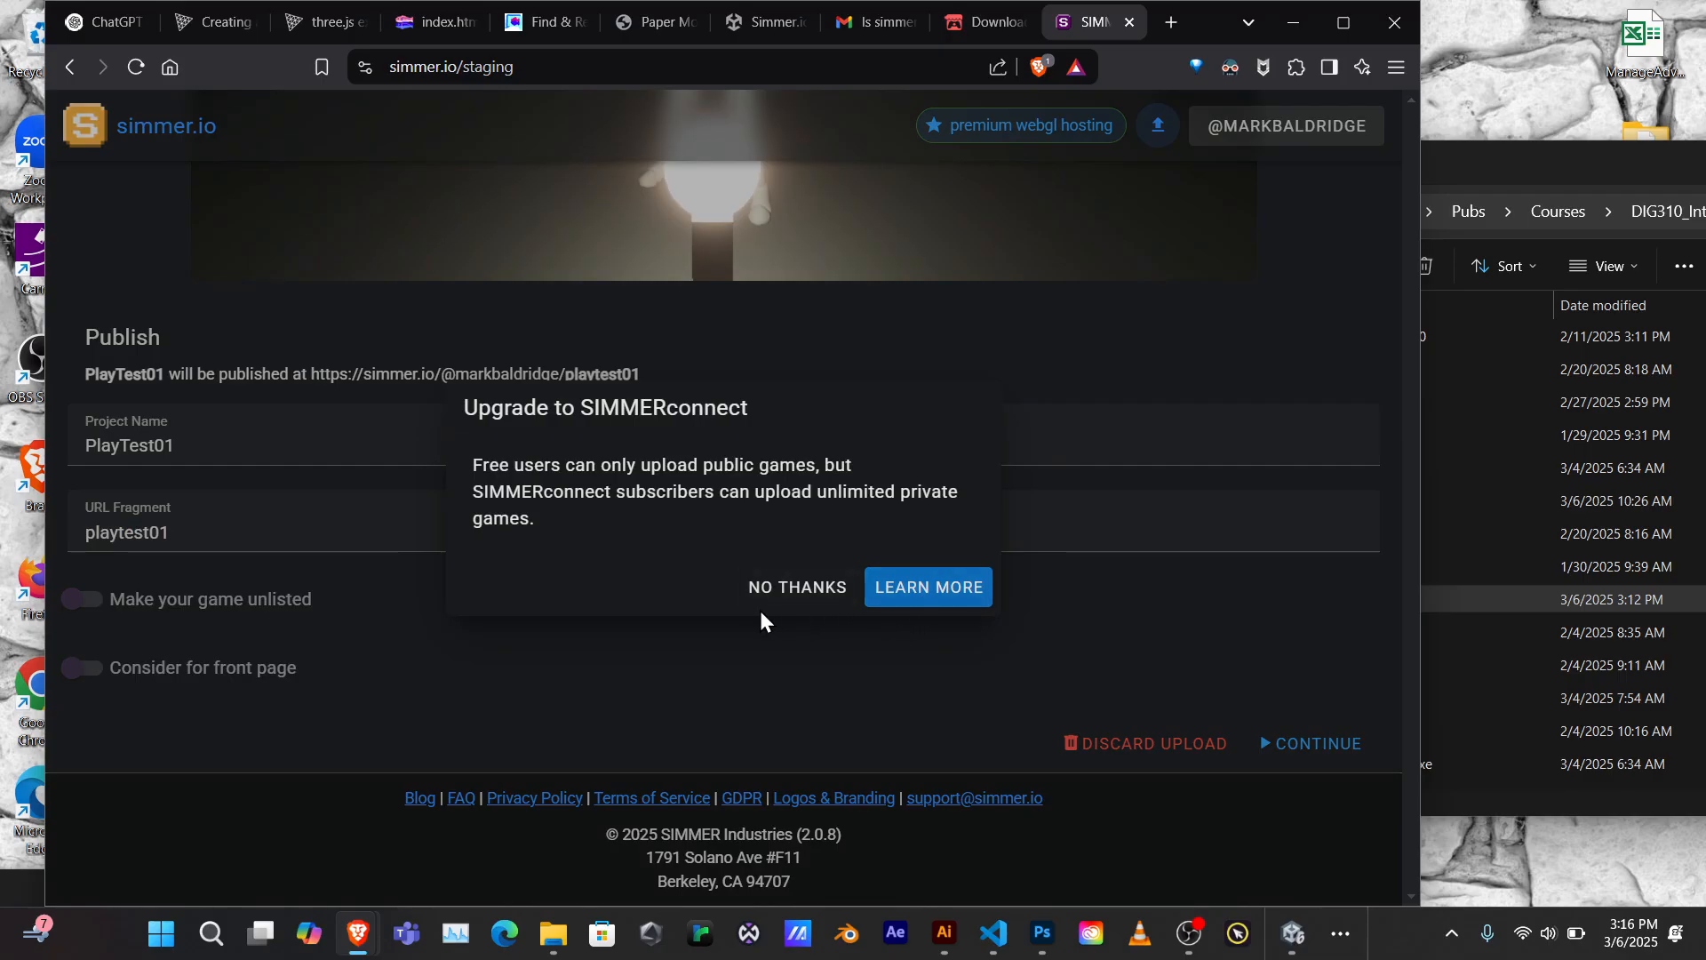
left_click(824, 594)
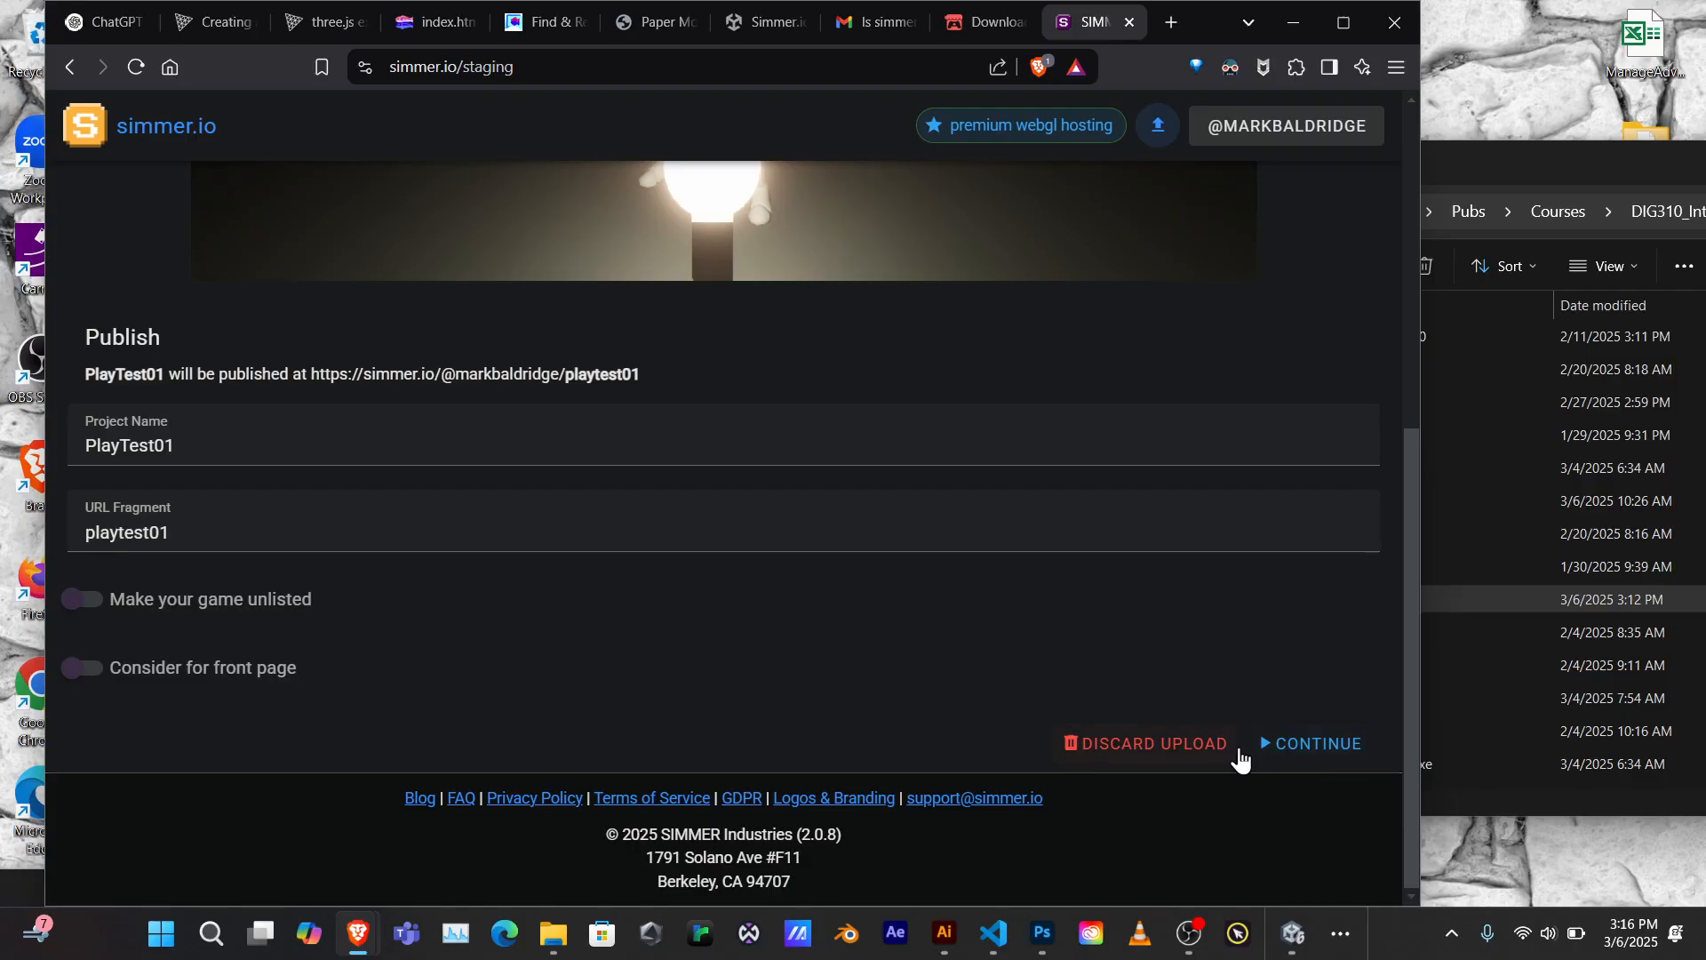
Choose the fourth auto-captured screenshot, taken at 01:15:80, as the game's cover image
left_click(1300, 749)
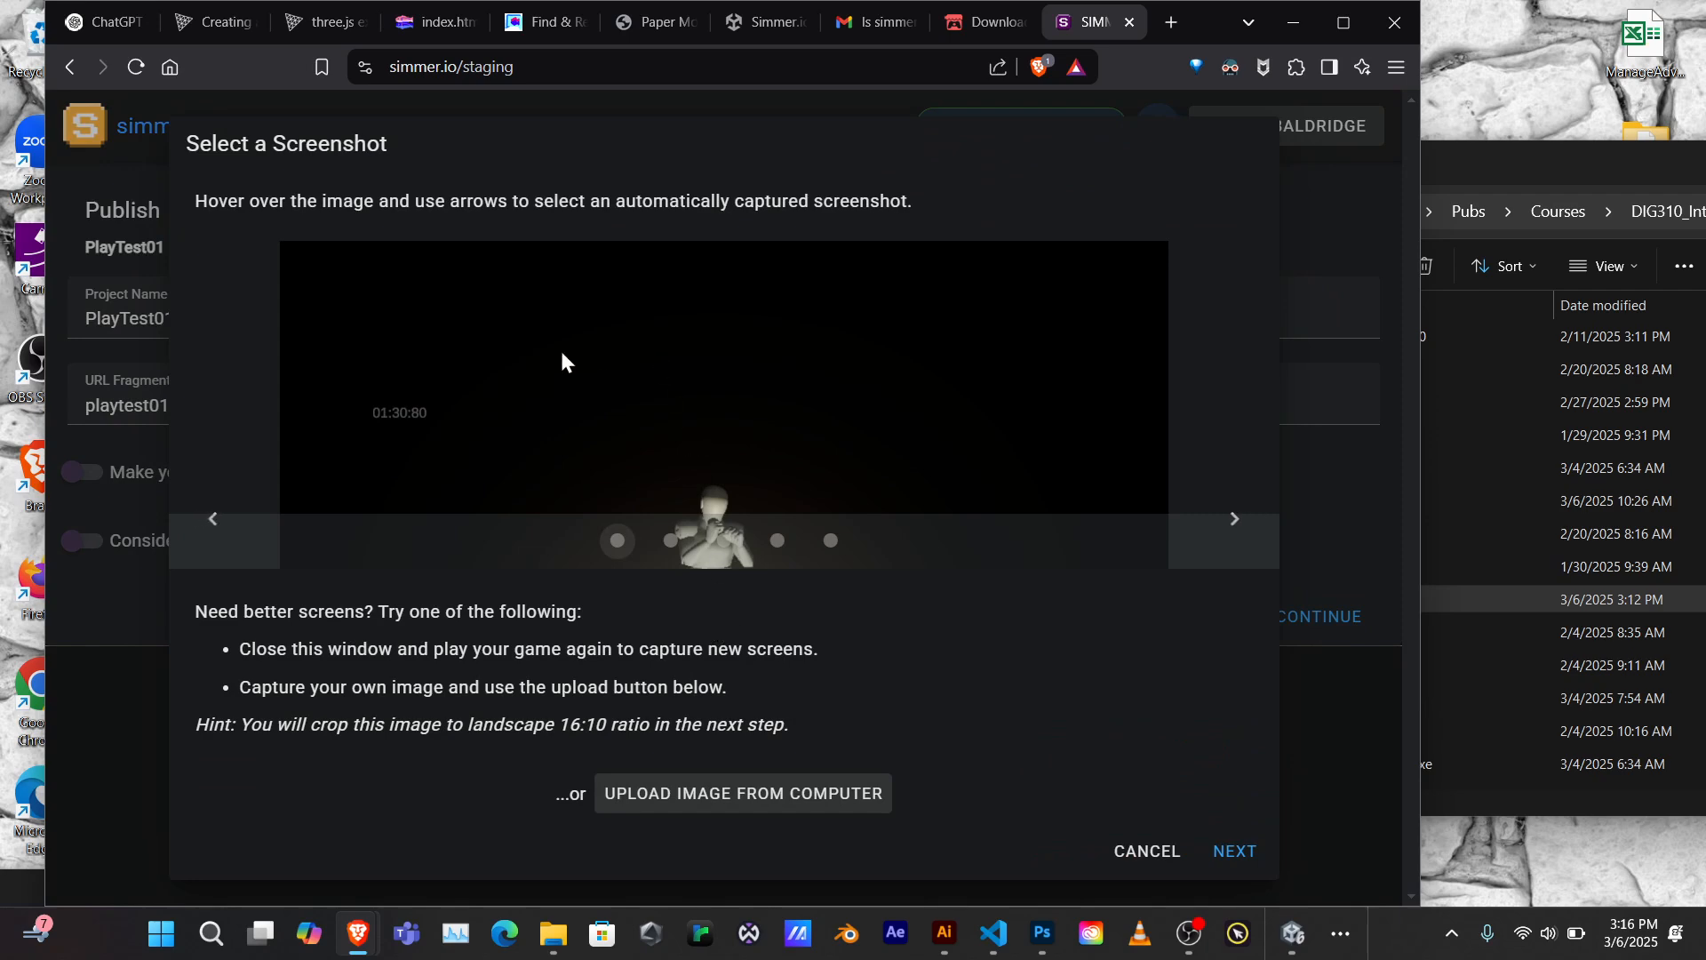
mouse_move(457, 313)
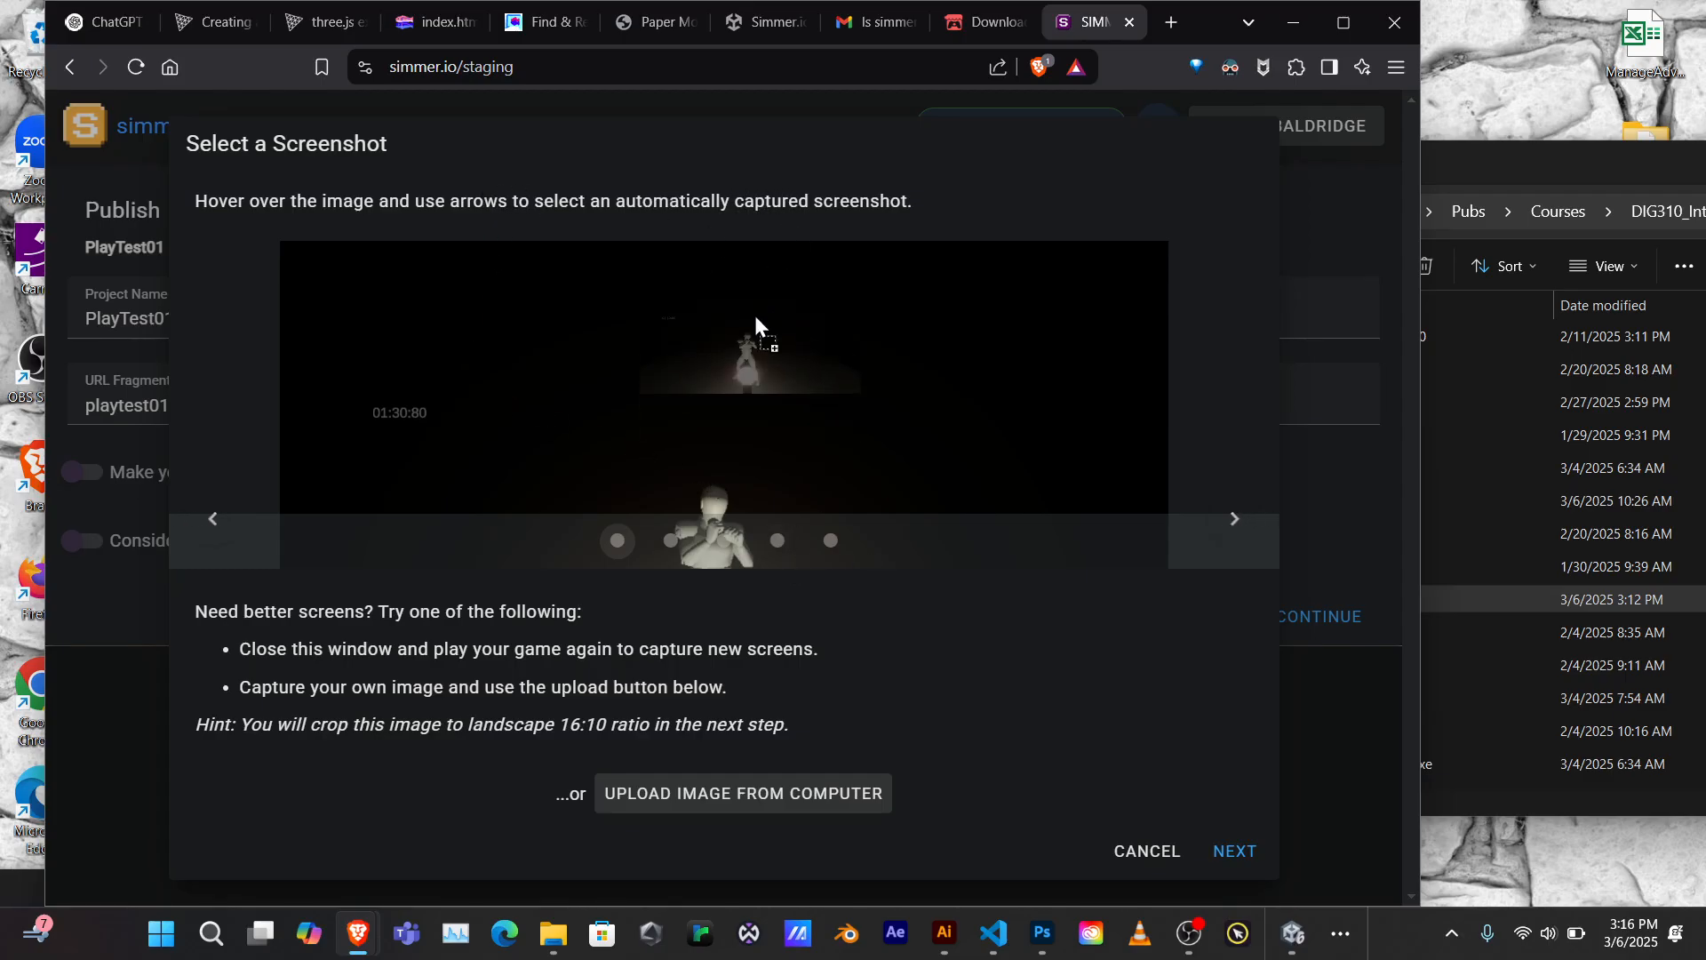
left_click(776, 541)
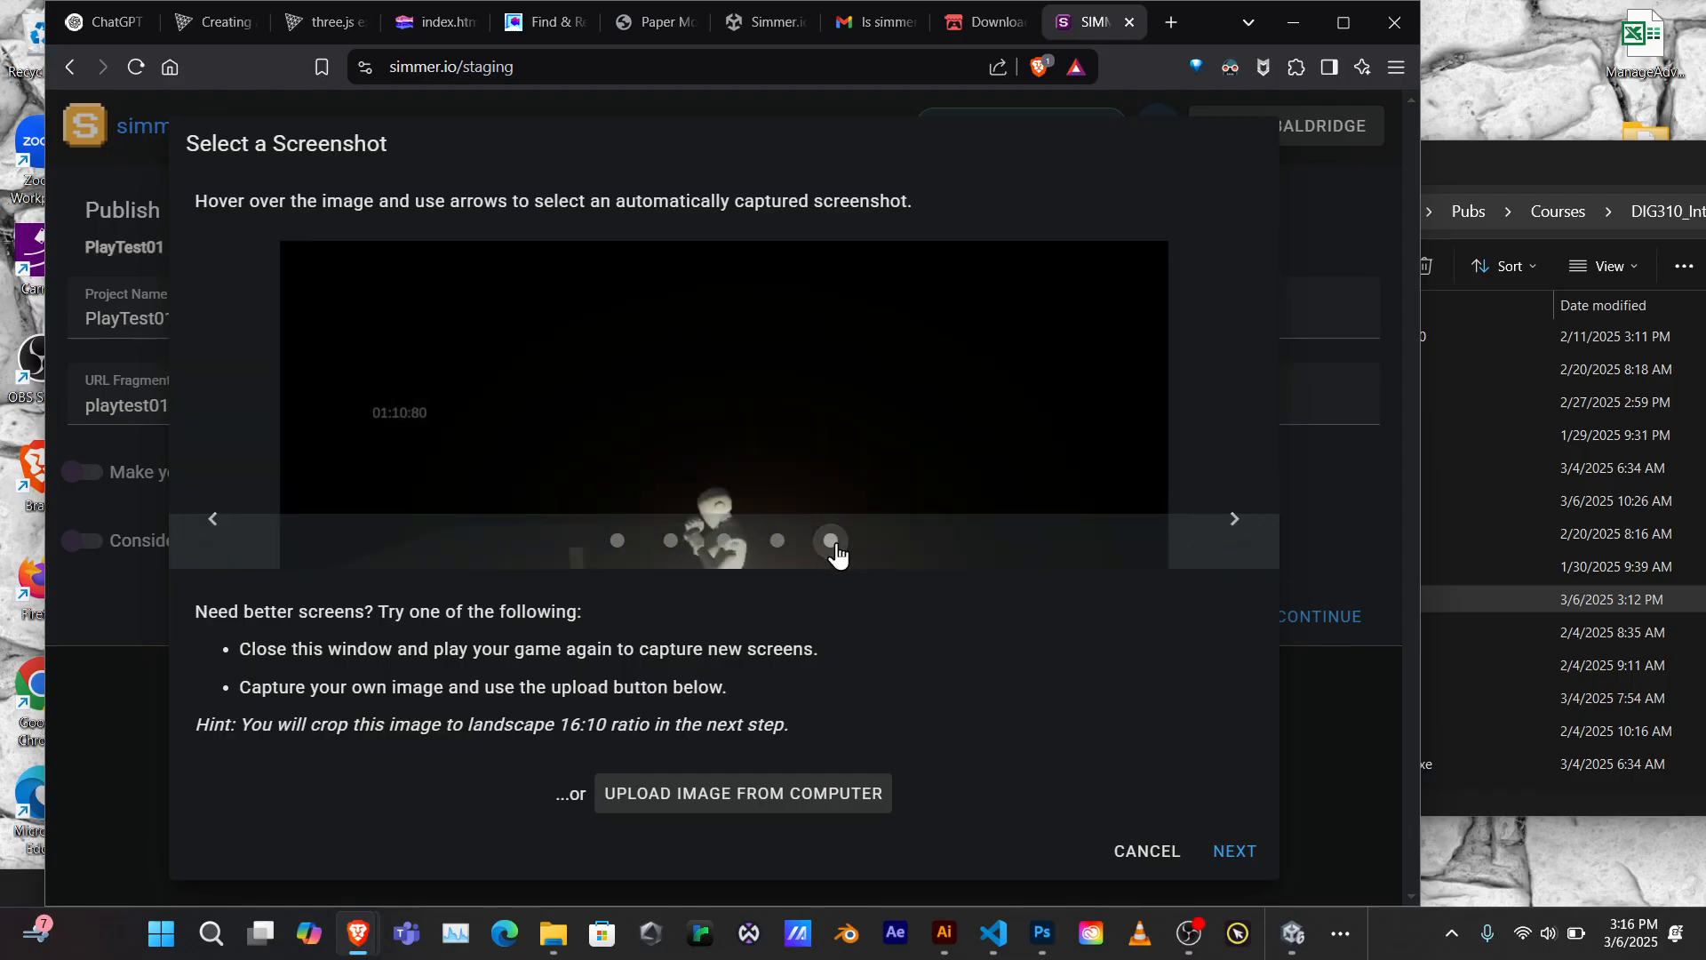
left_click(707, 546)
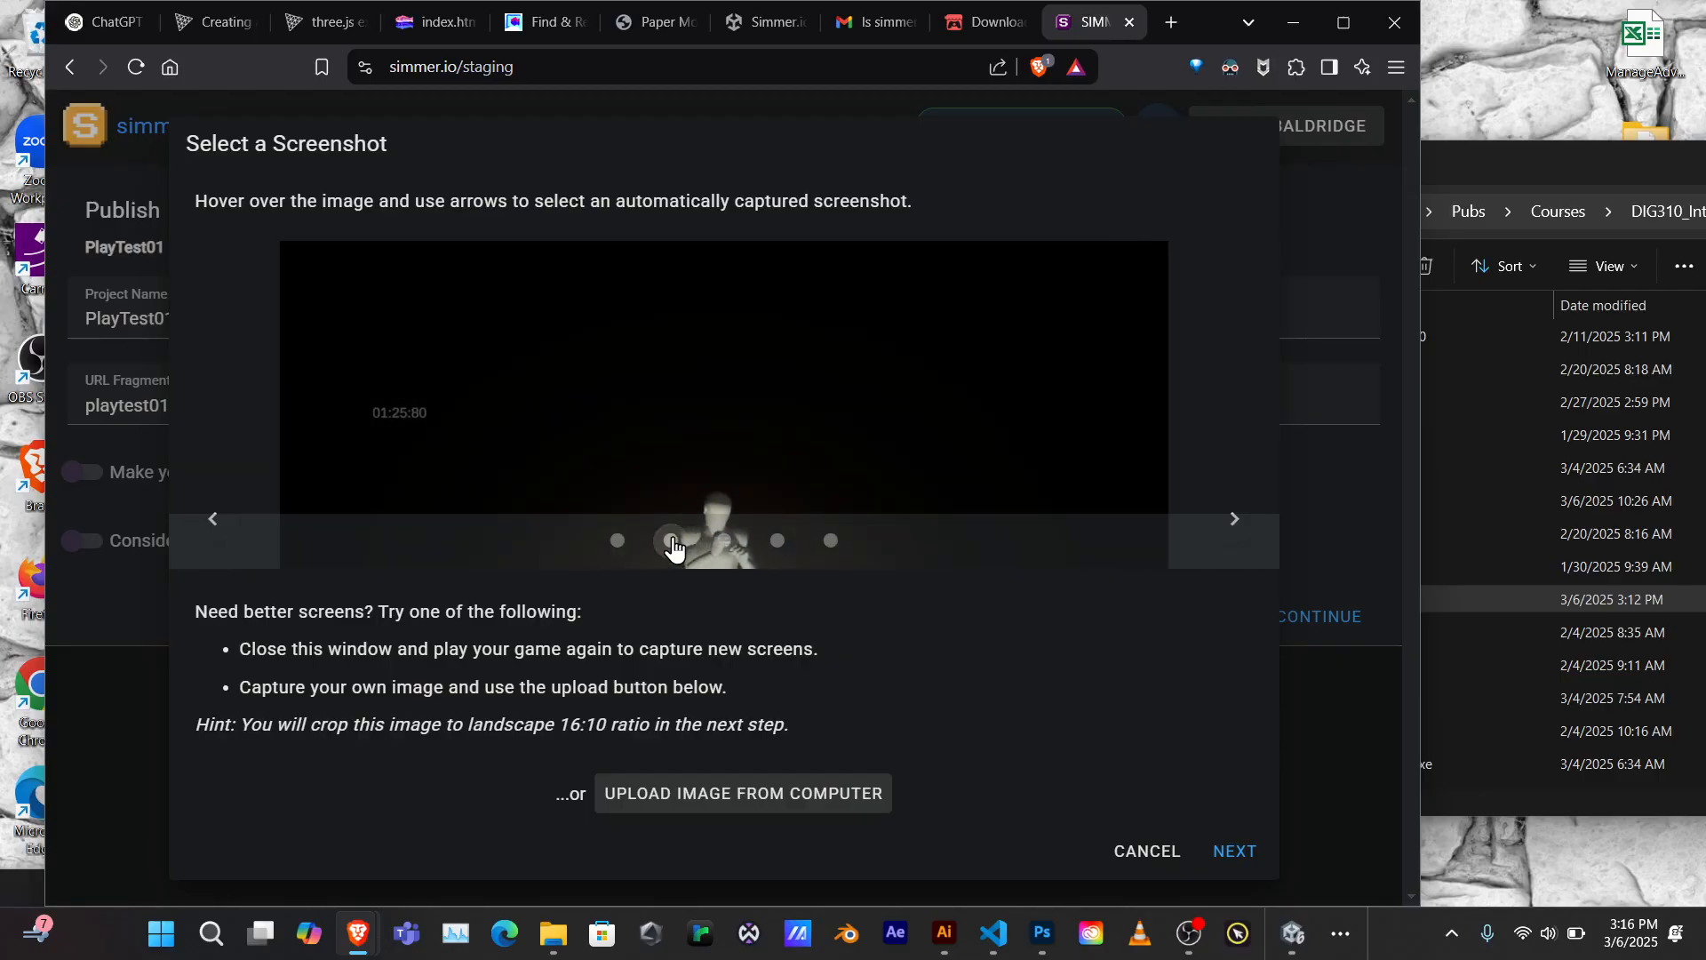
left_click(778, 544)
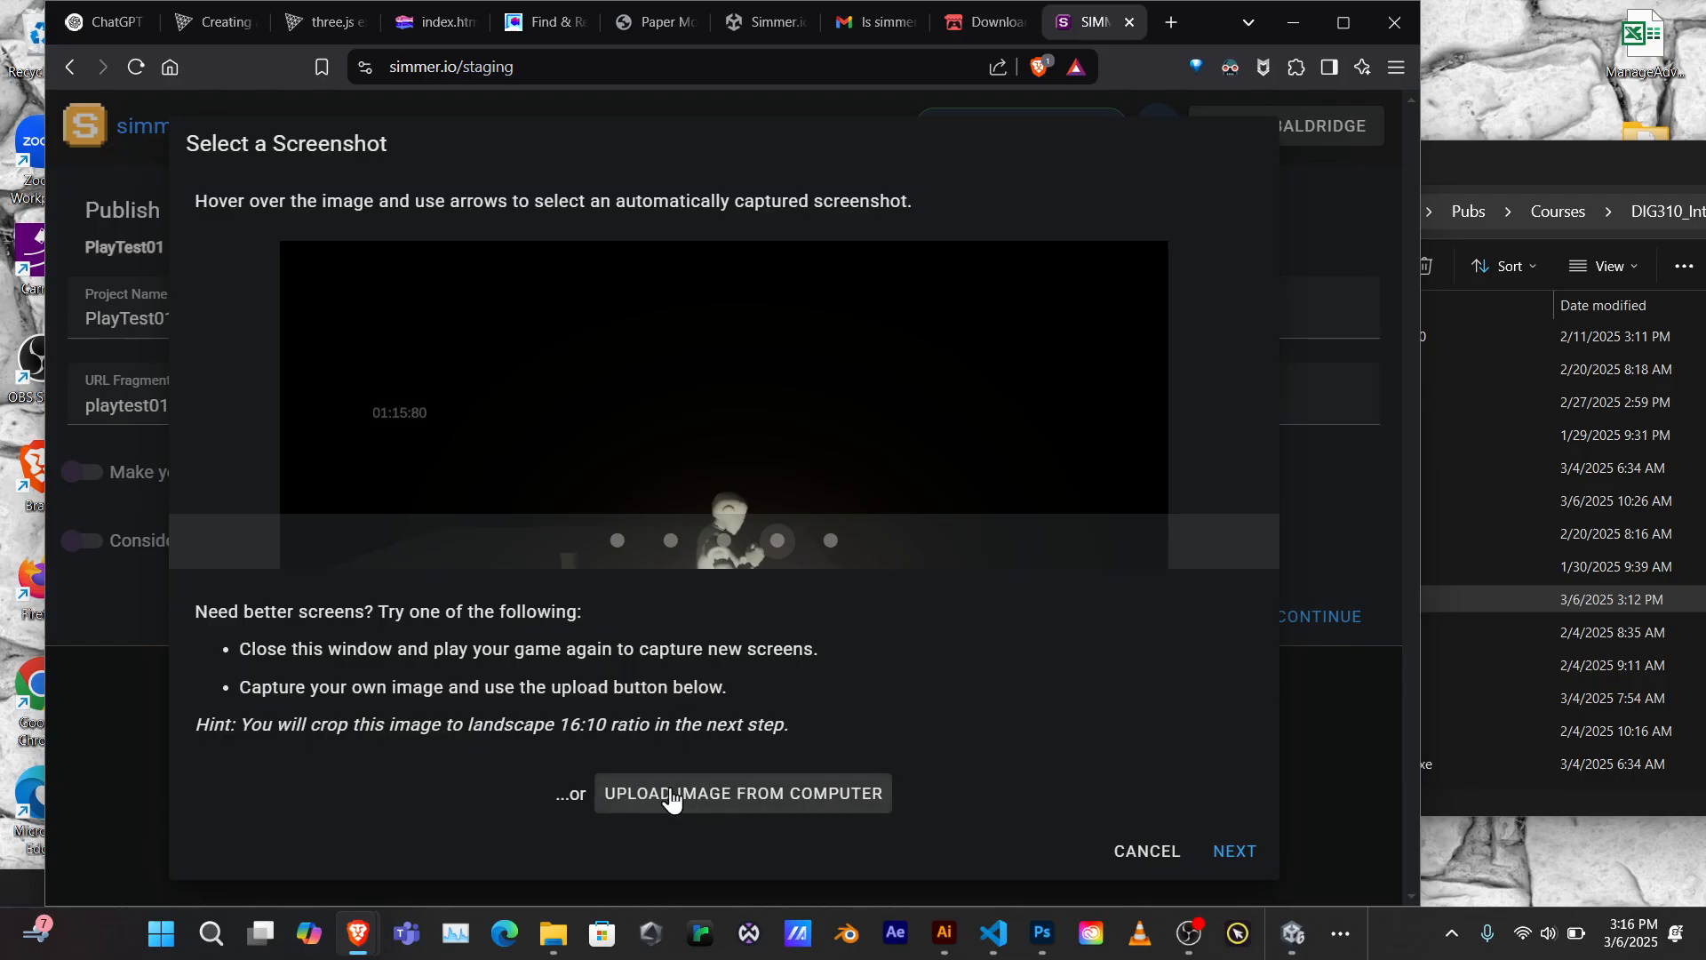
Crop the 01:15:80 screenshot tightly around the boxing figure and glowing ball, centering the box
left_click(1237, 851)
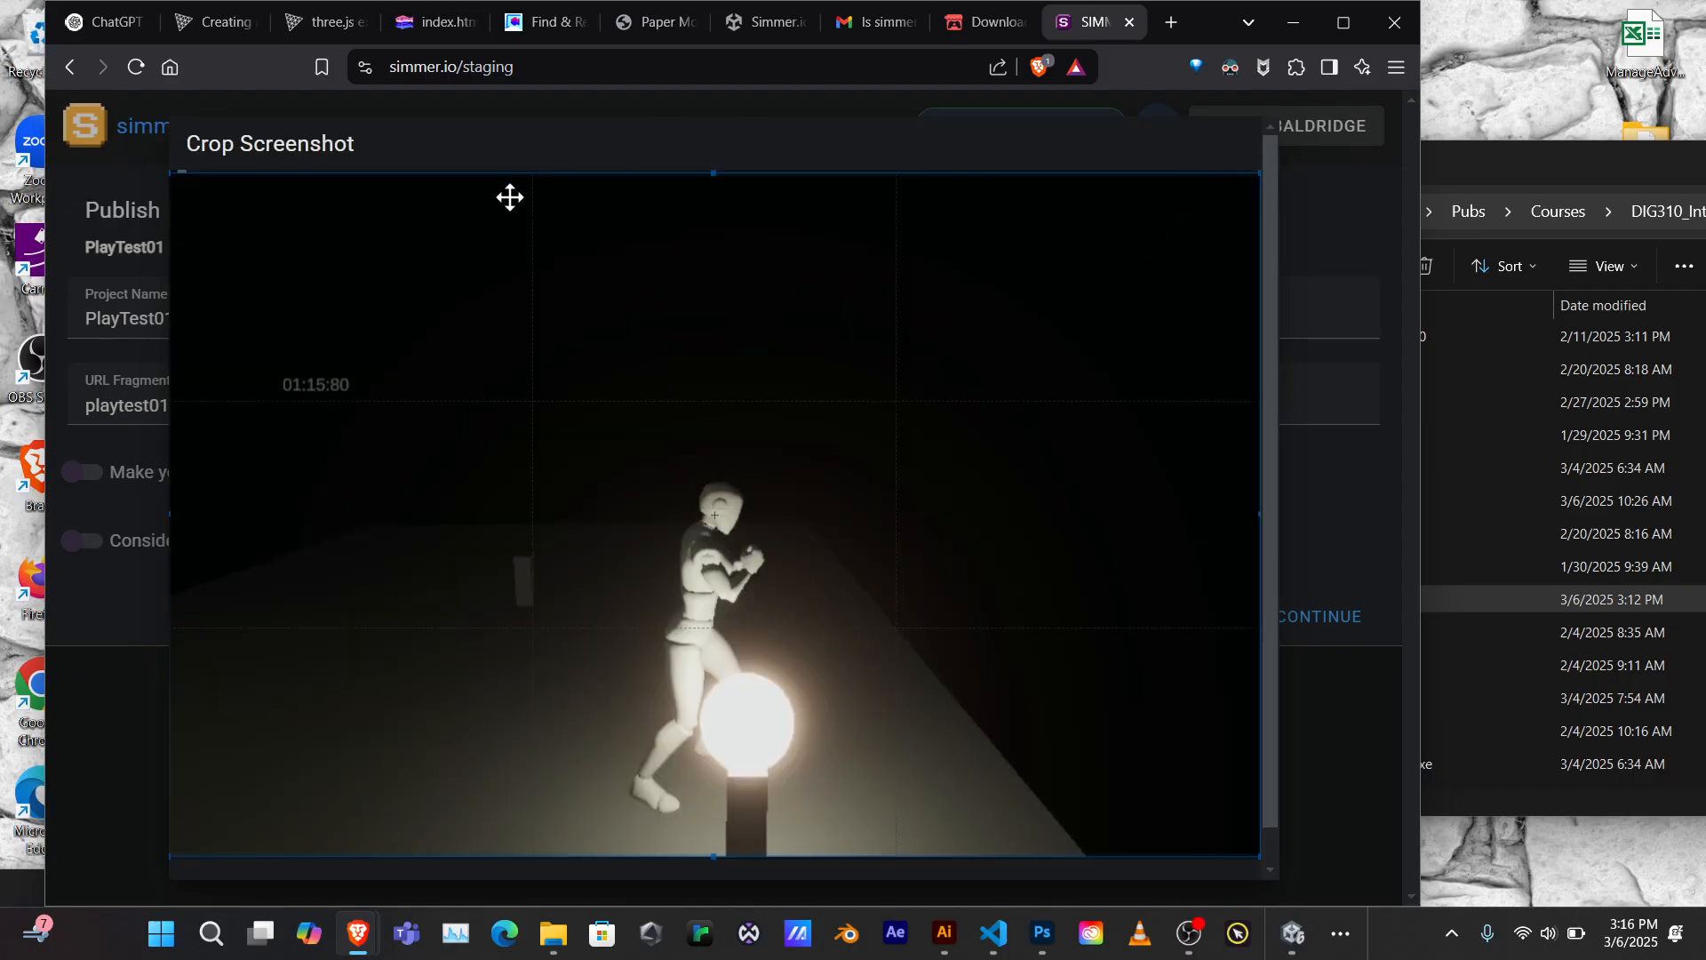
left_click_drag(712, 173, 686, 424)
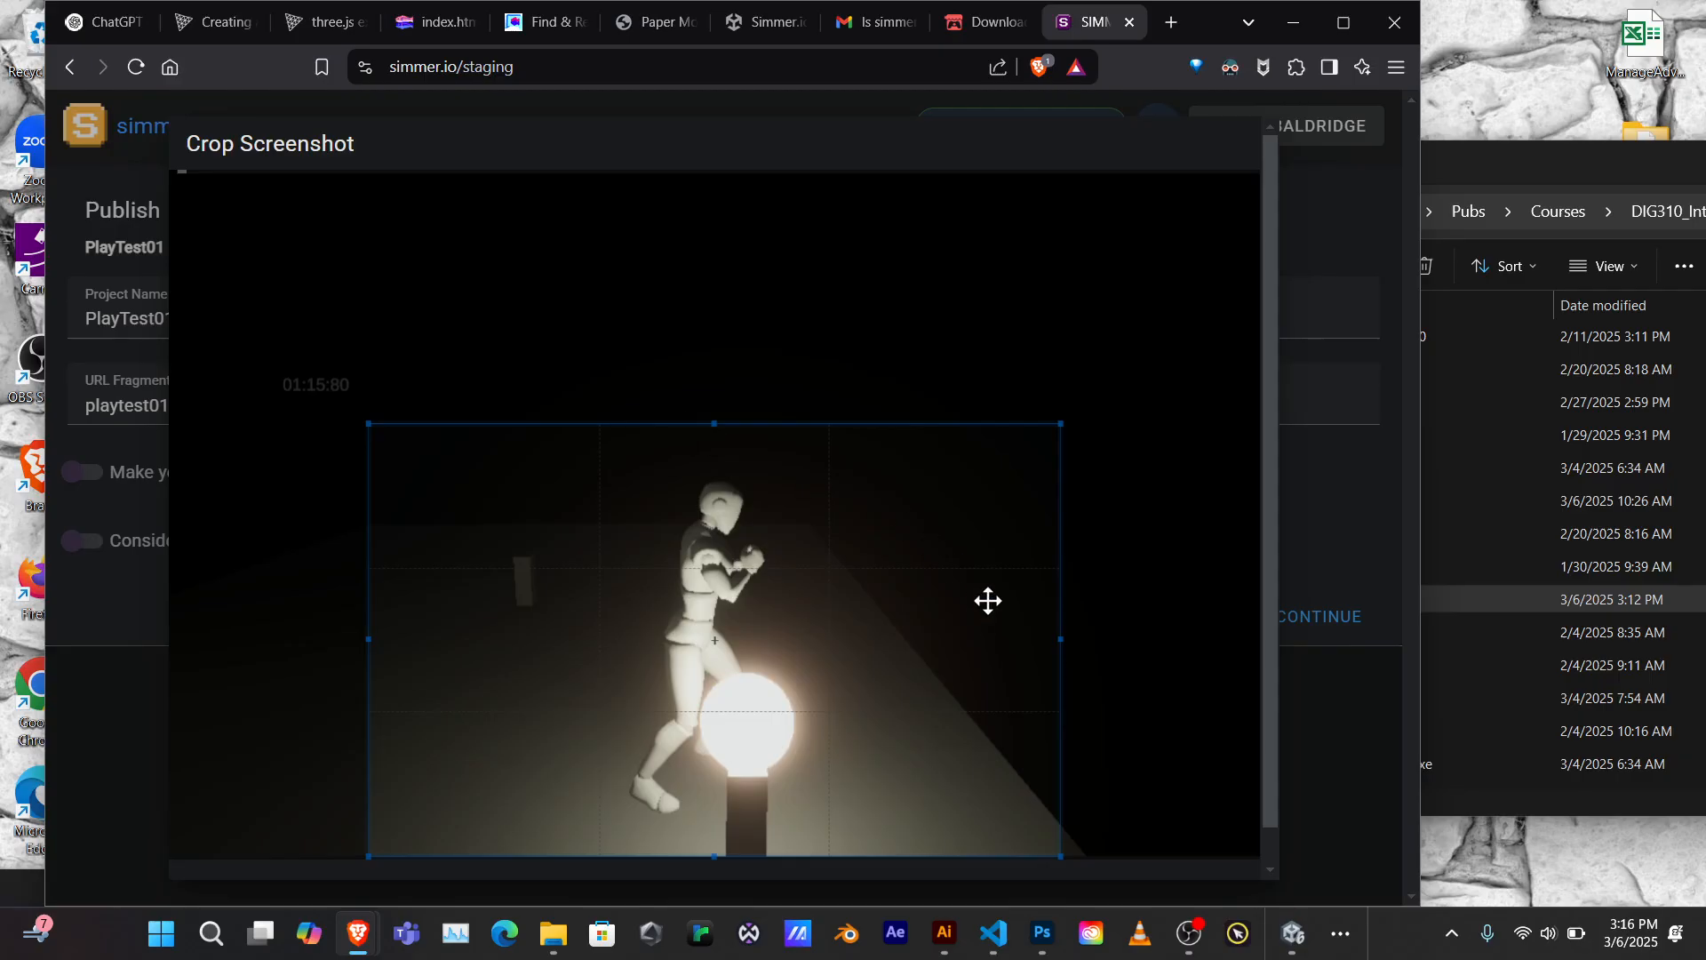
scroll(1235, 383, "down", 1)
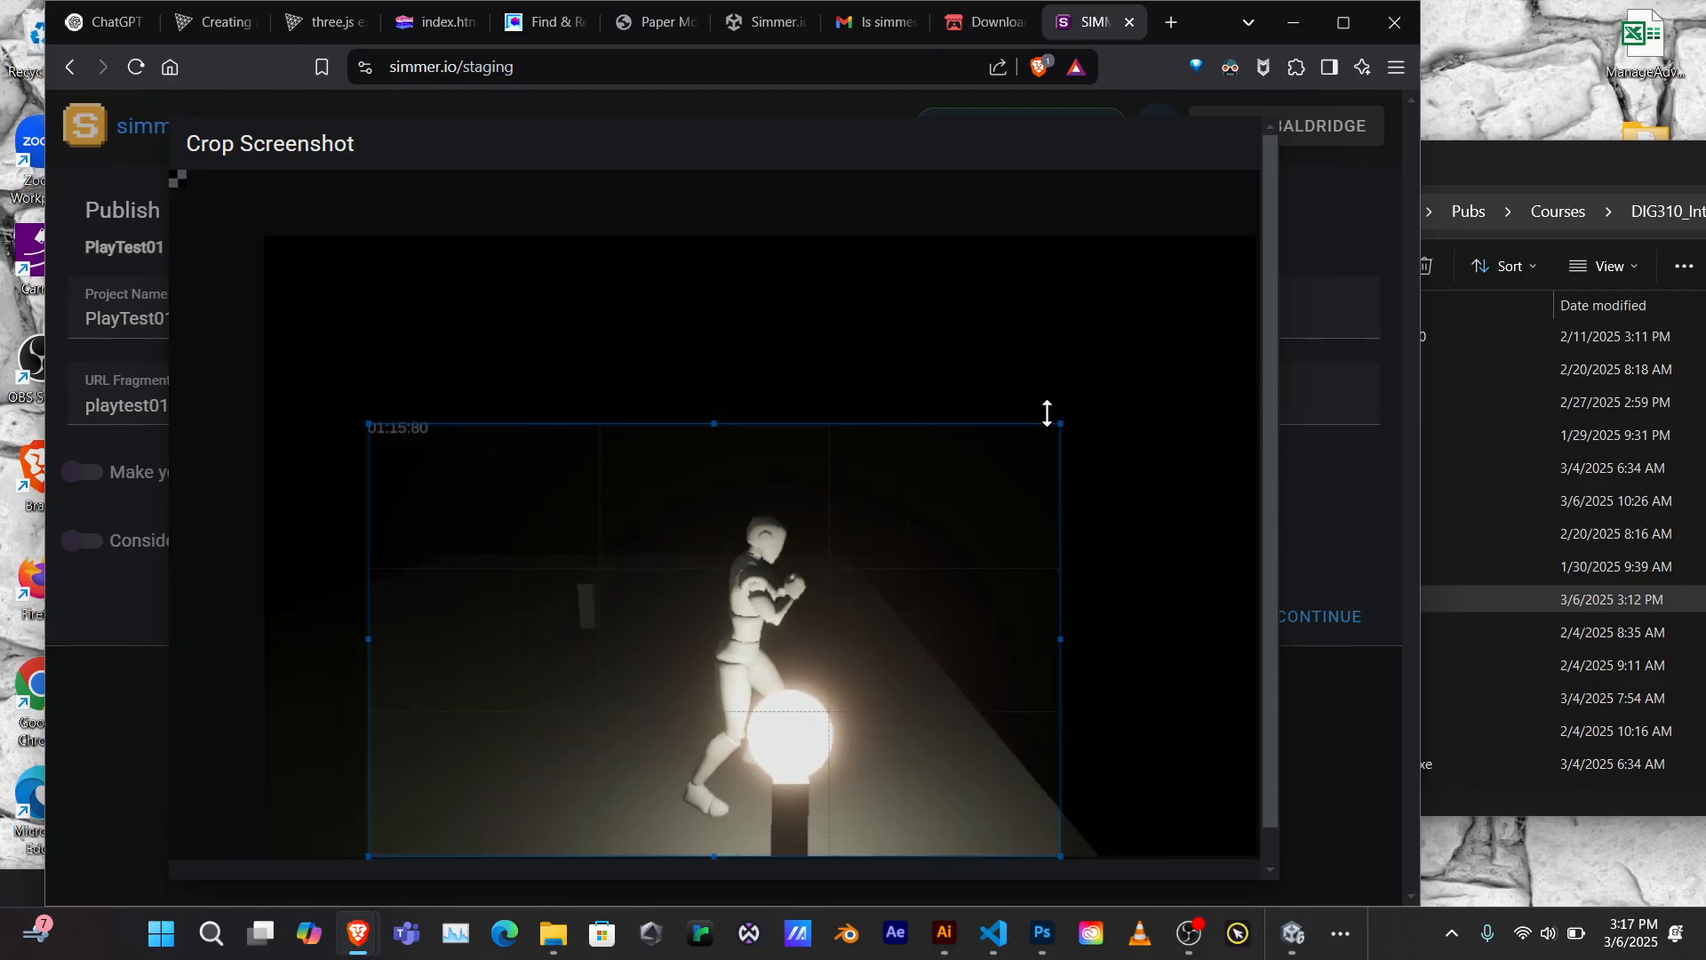
key("ctrl+a")
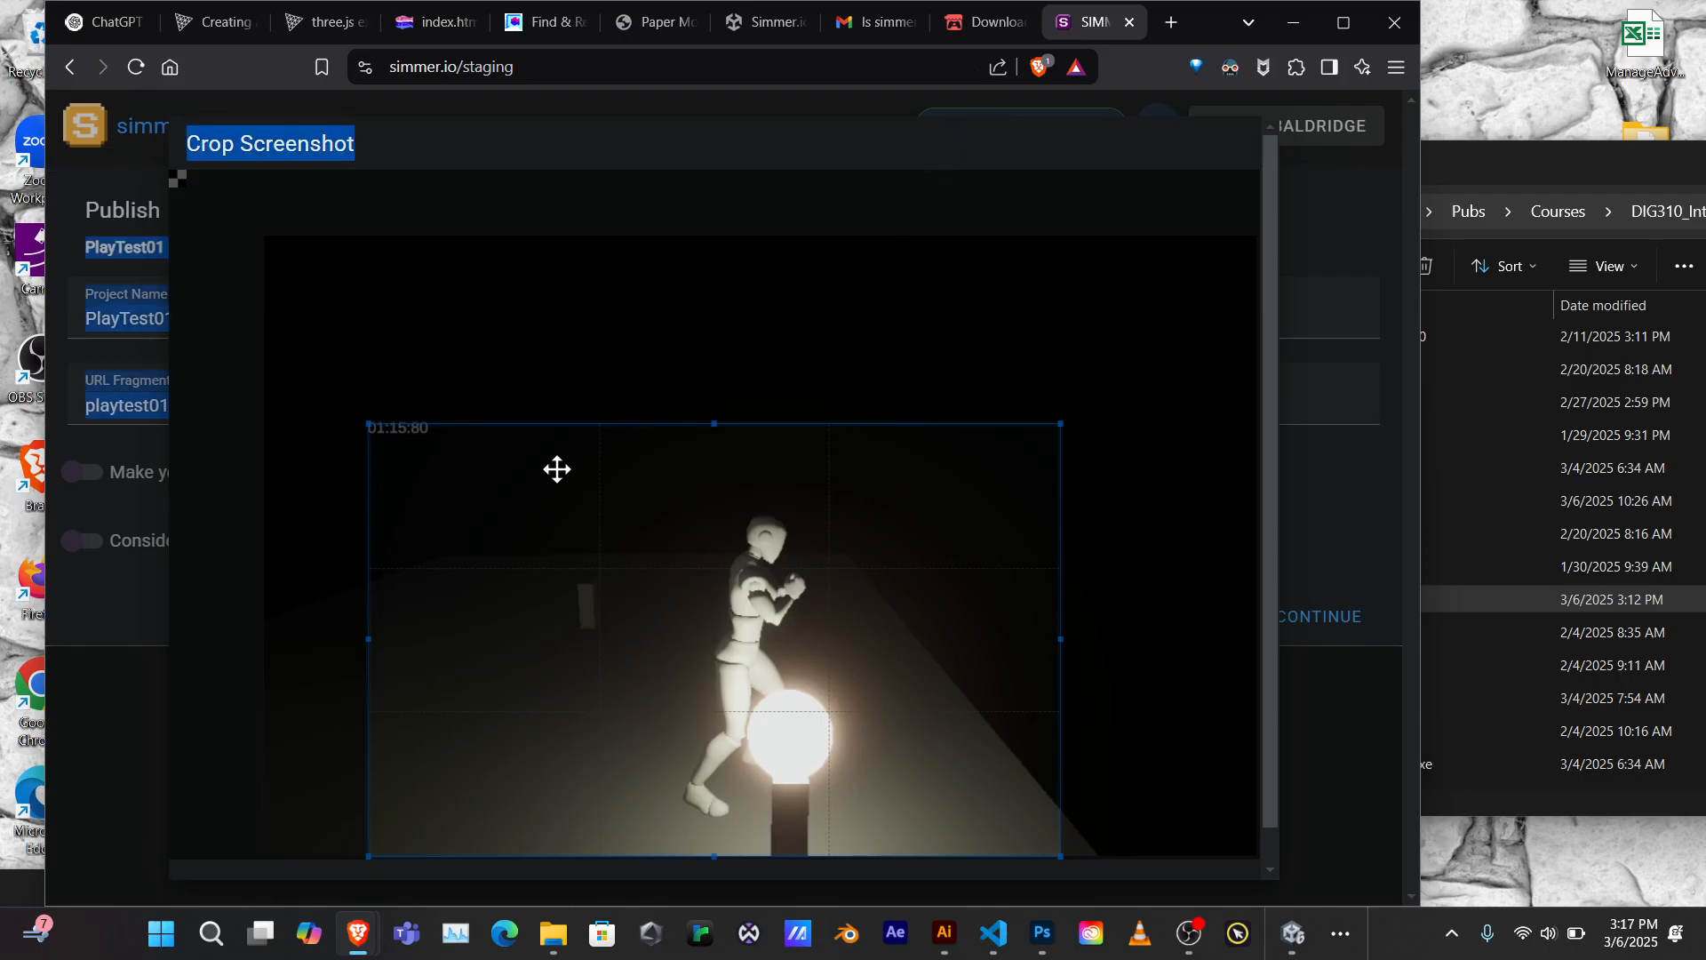
left_click_drag(376, 436, 521, 485)
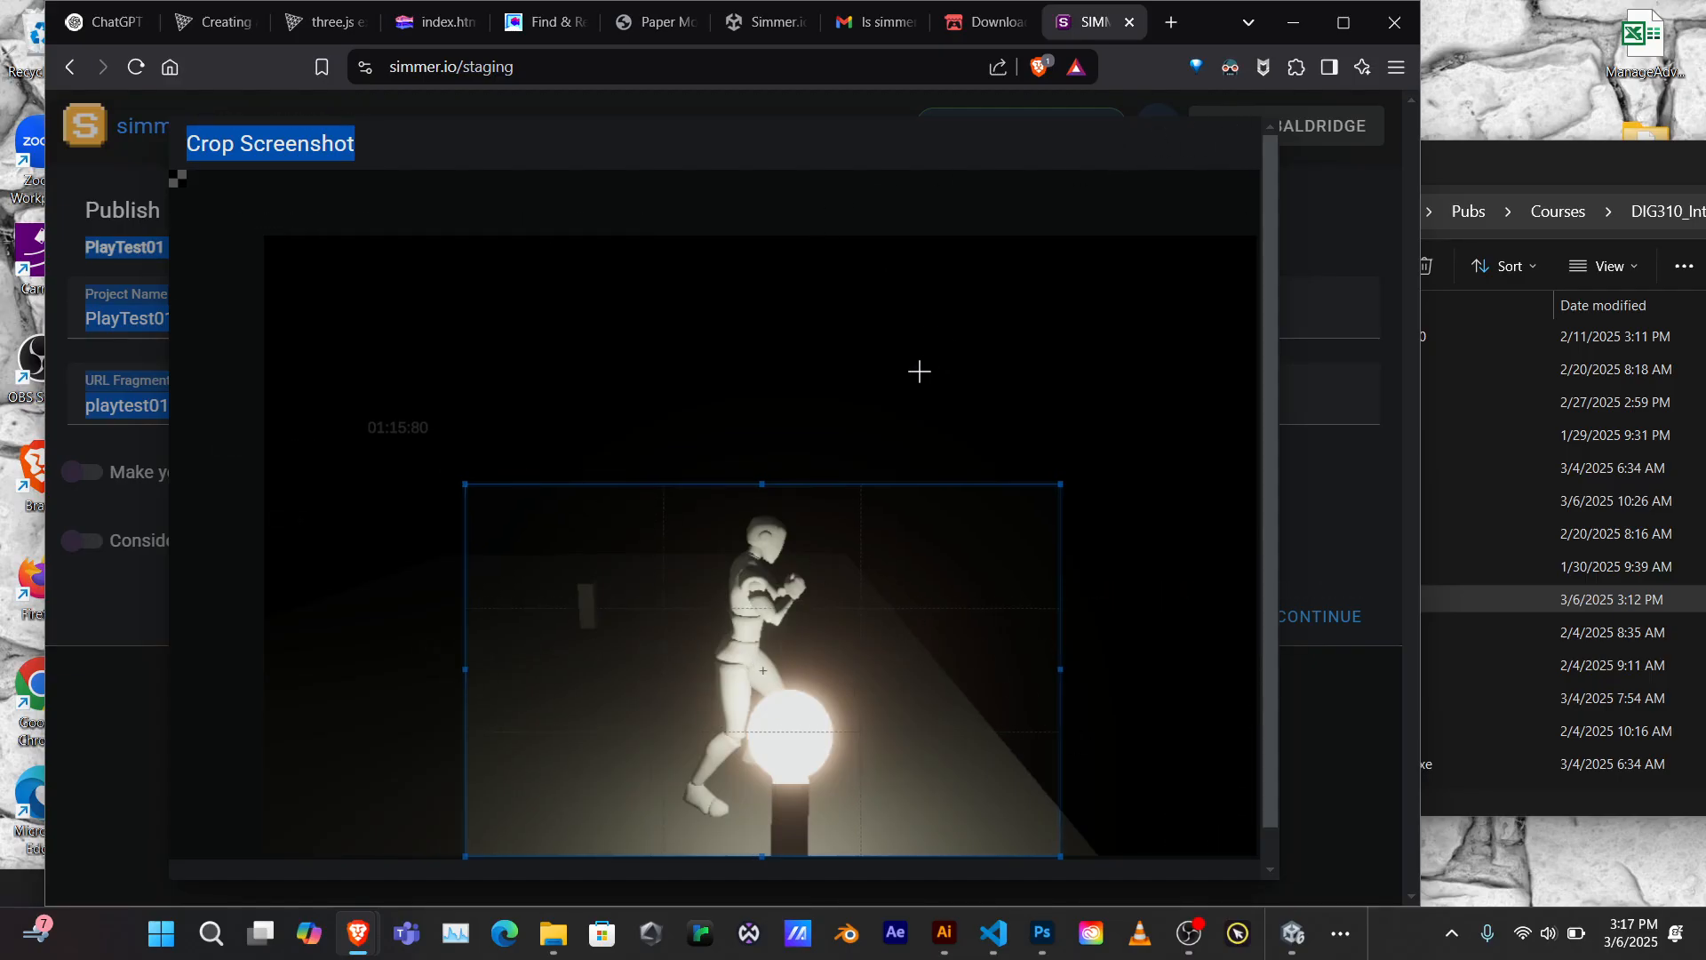
scroll(1188, 587, "down", 2)
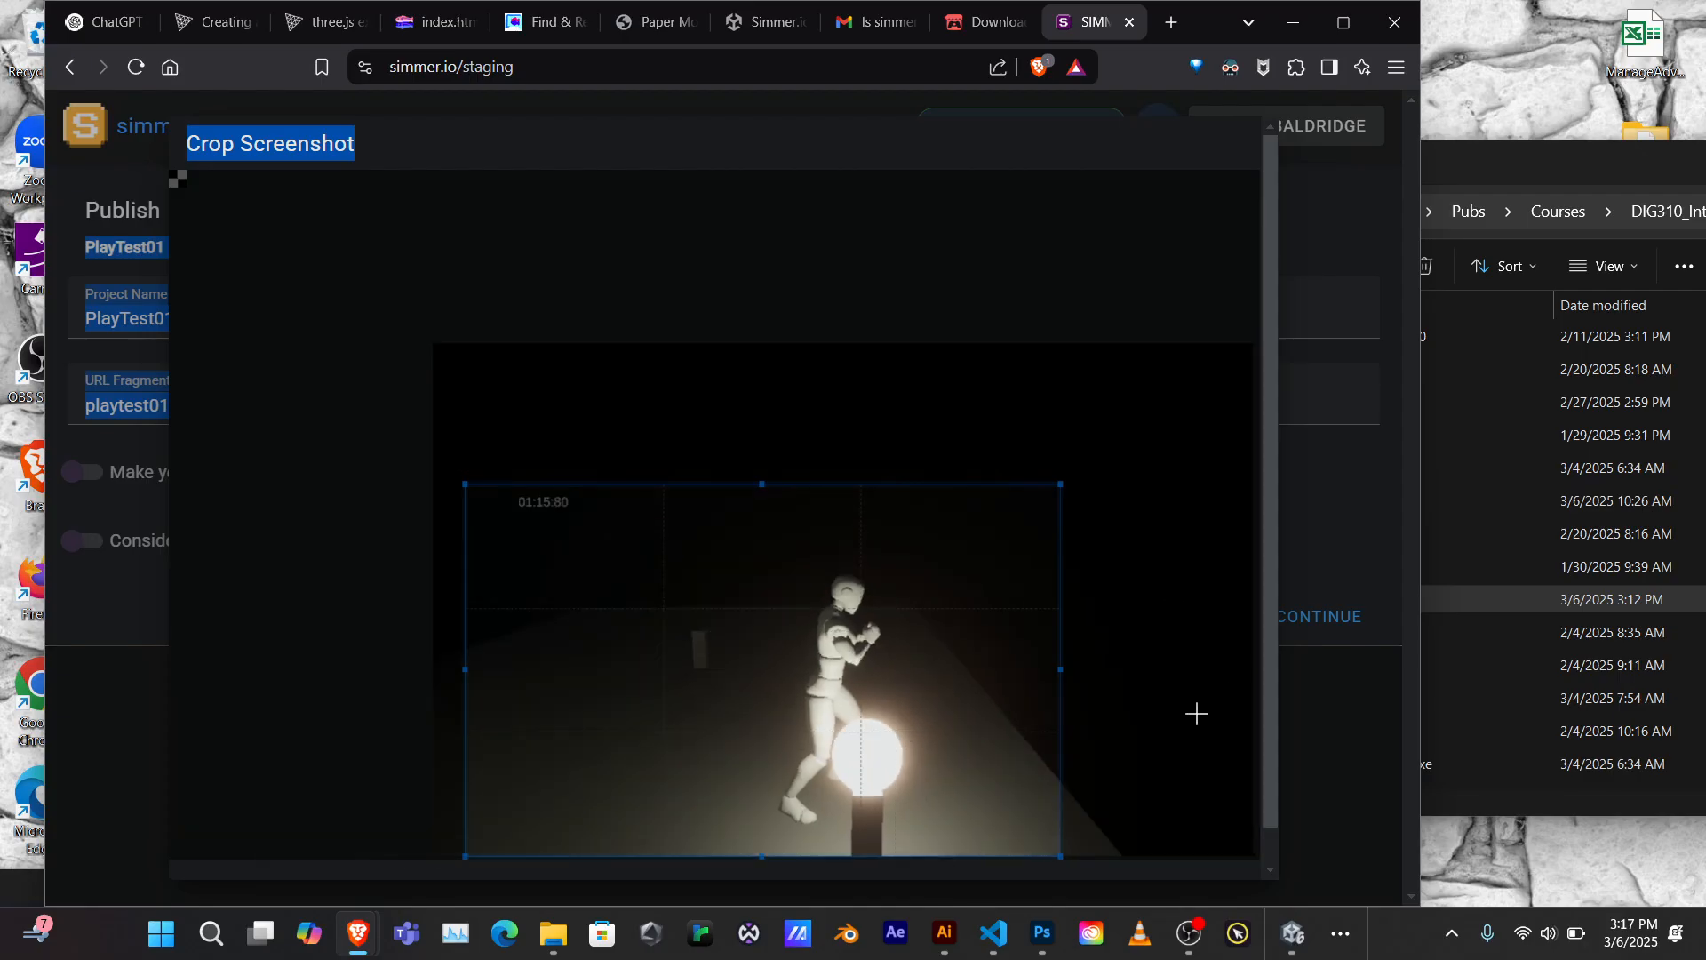
left_click_drag(457, 671, 595, 690)
left_click_drag(747, 597, 777, 631)
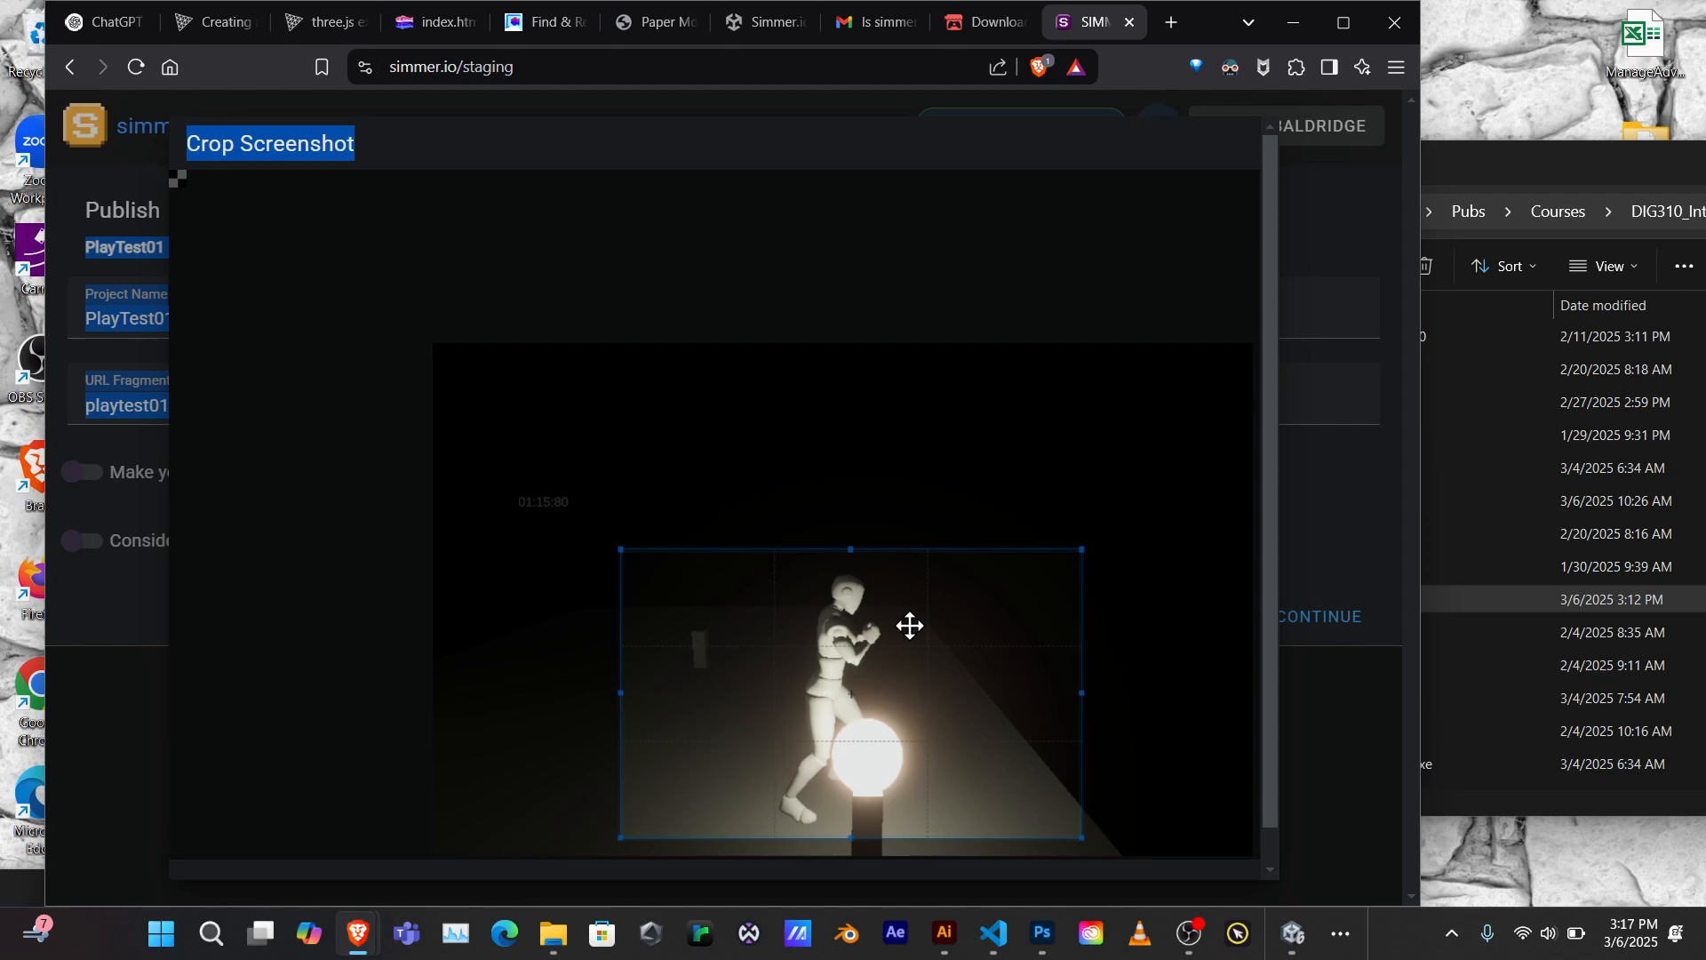
left_click(848, 637)
scroll(1267, 274, "down", 1)
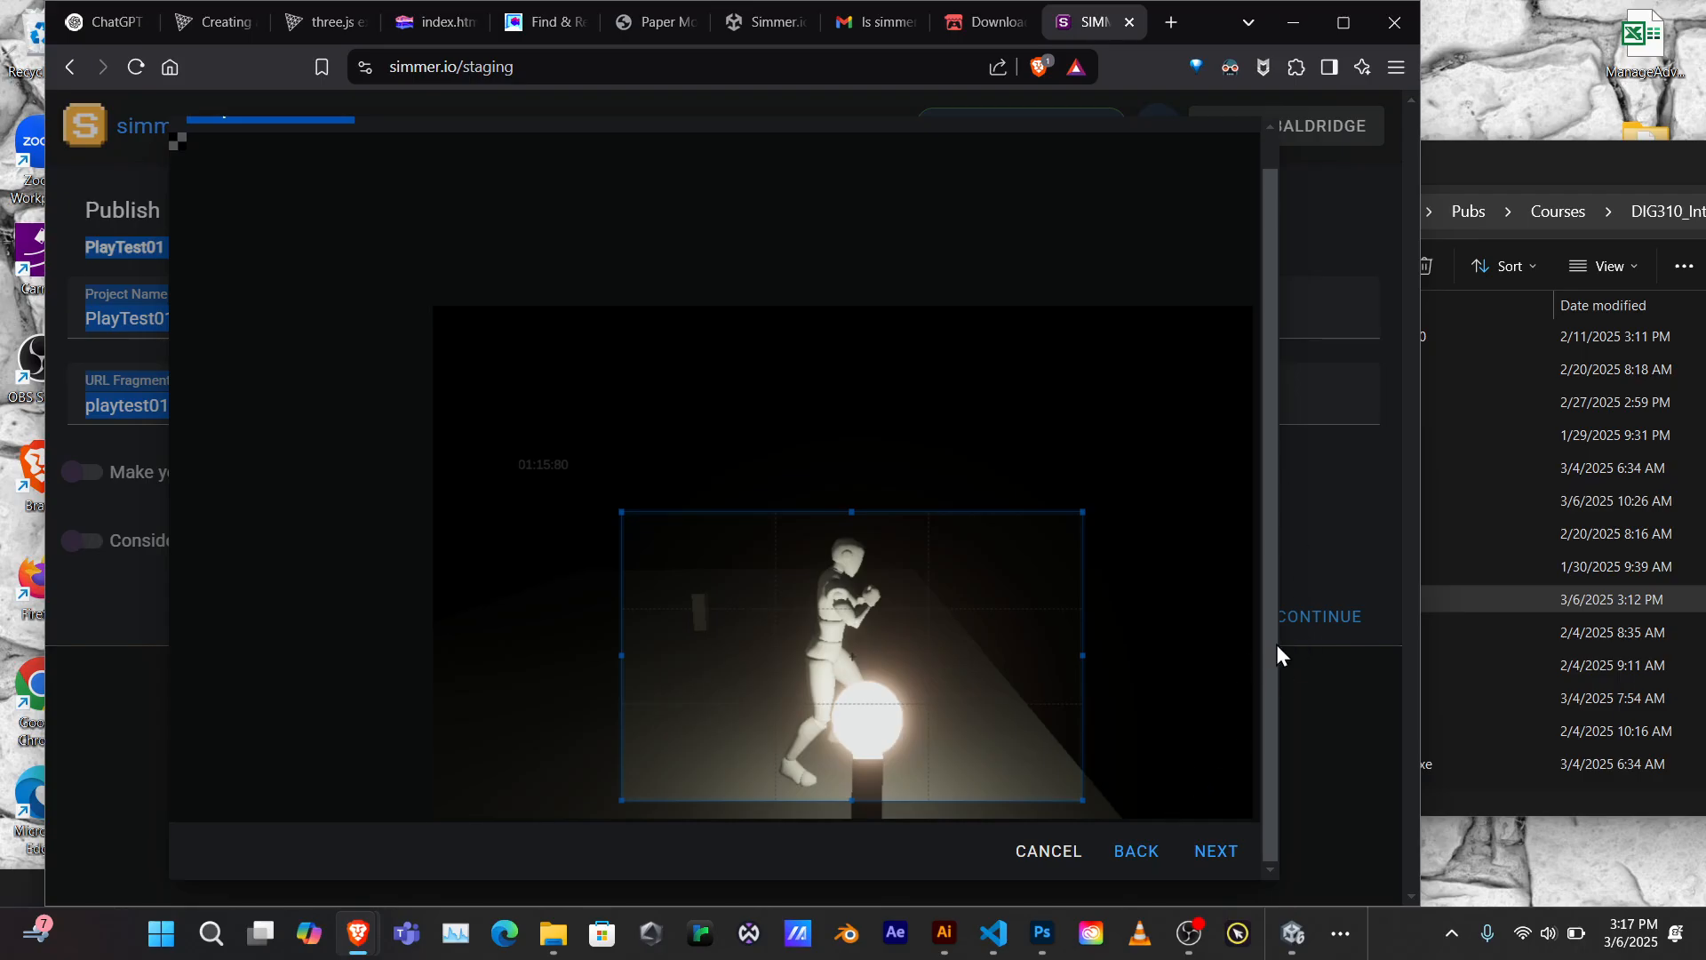
scroll(1279, 560, "up", 1)
scroll(1274, 573, "down", 1)
Enter 'Play Testing Level One' as the game description and finish publishing
left_click(1217, 852)
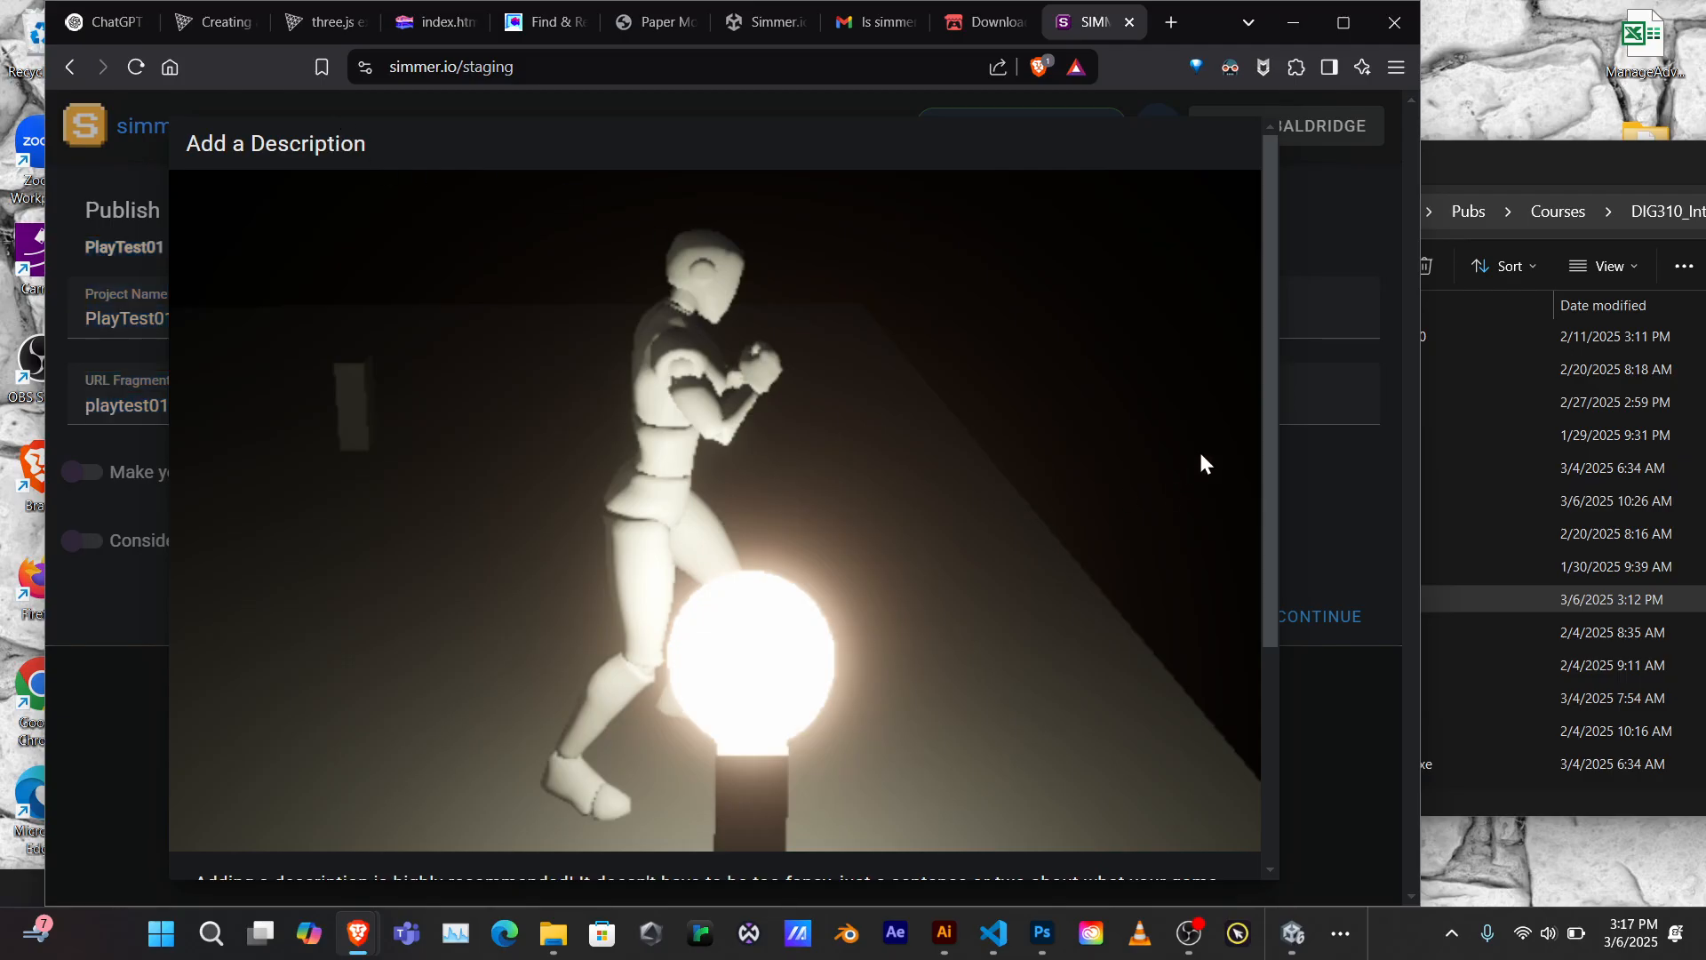
left_click_drag(1271, 418, 1260, 651)
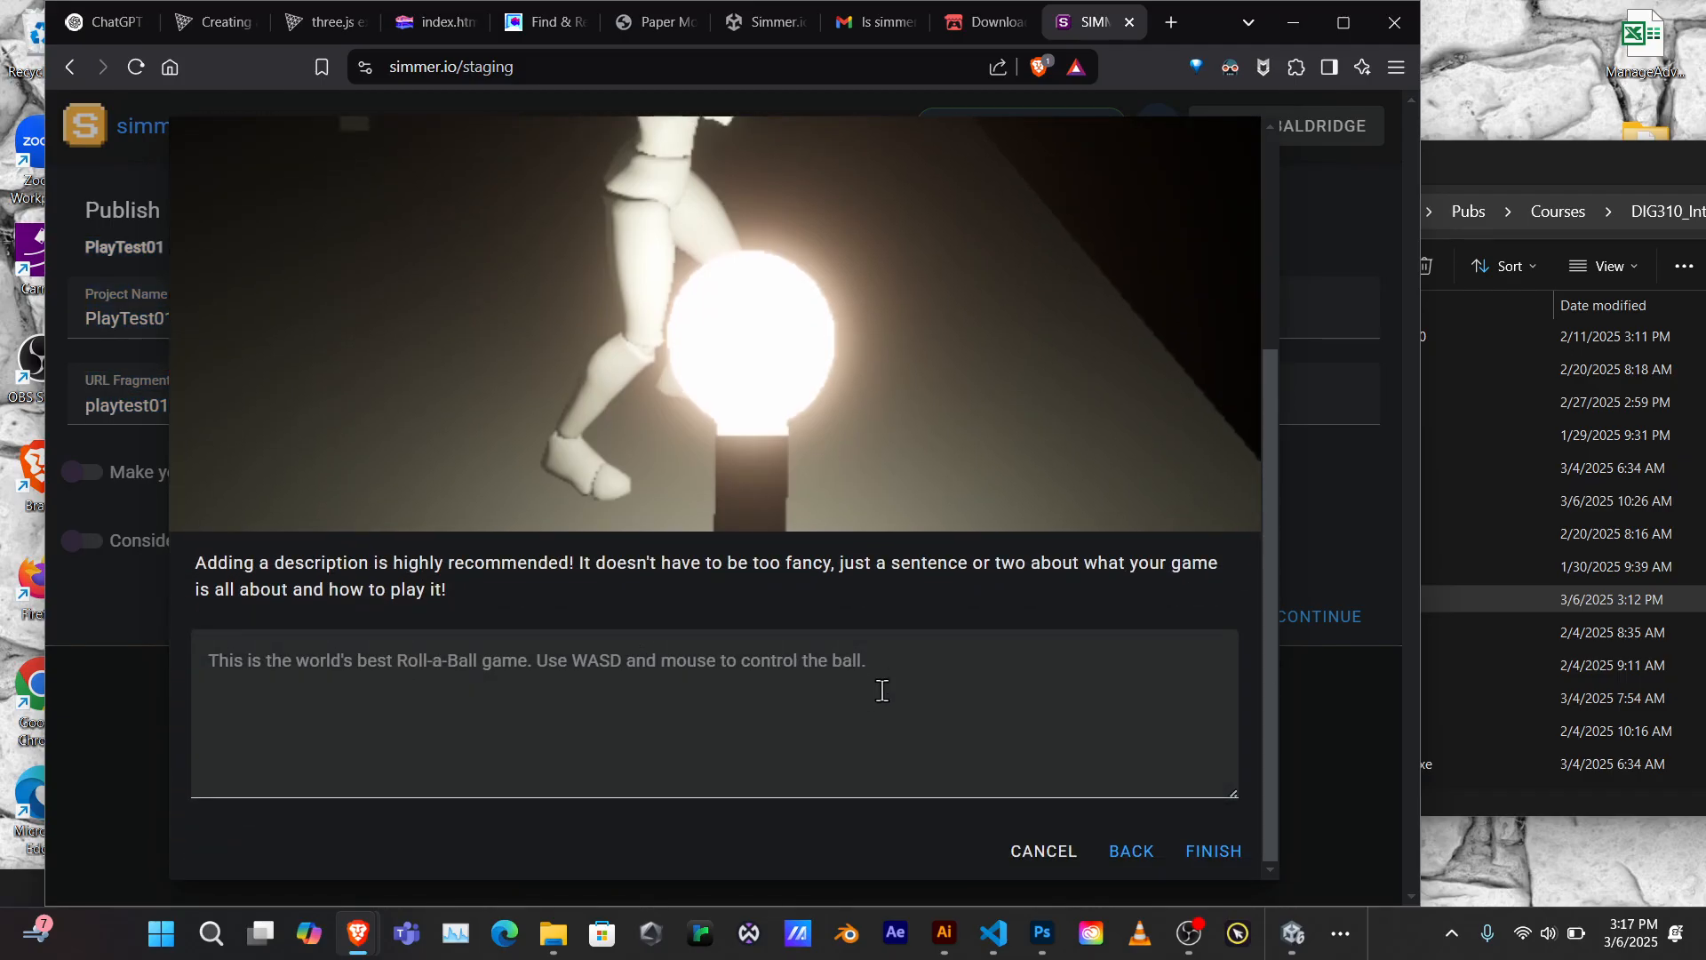
left_click(877, 658)
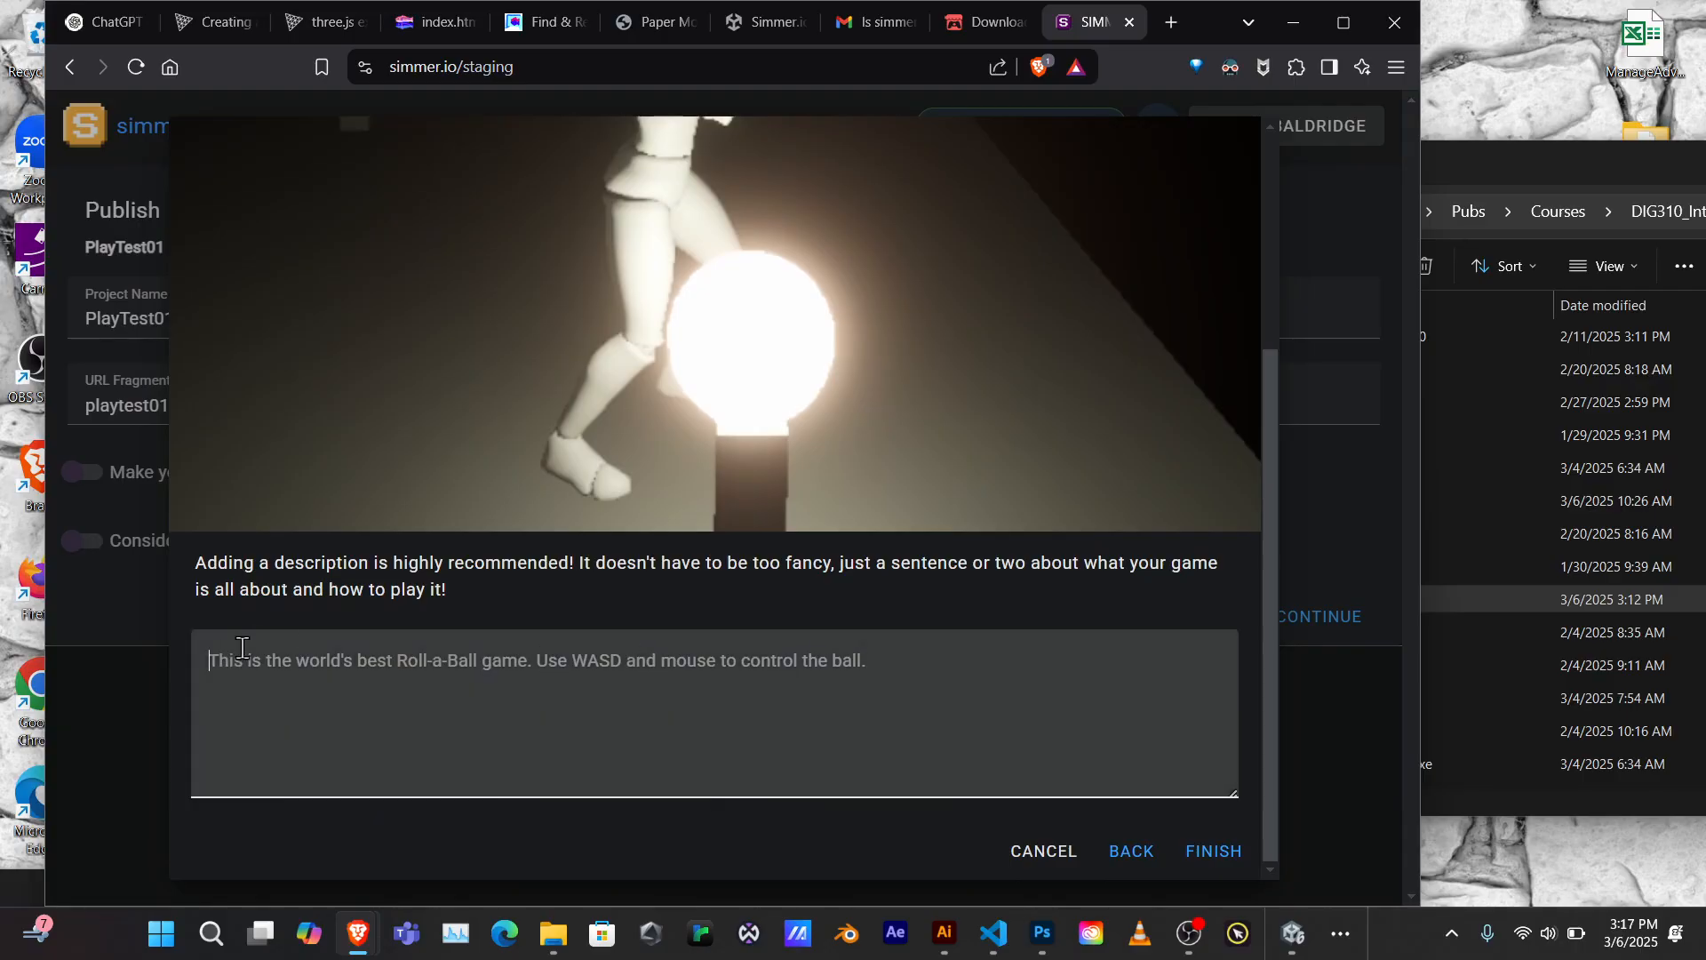
type("Te")
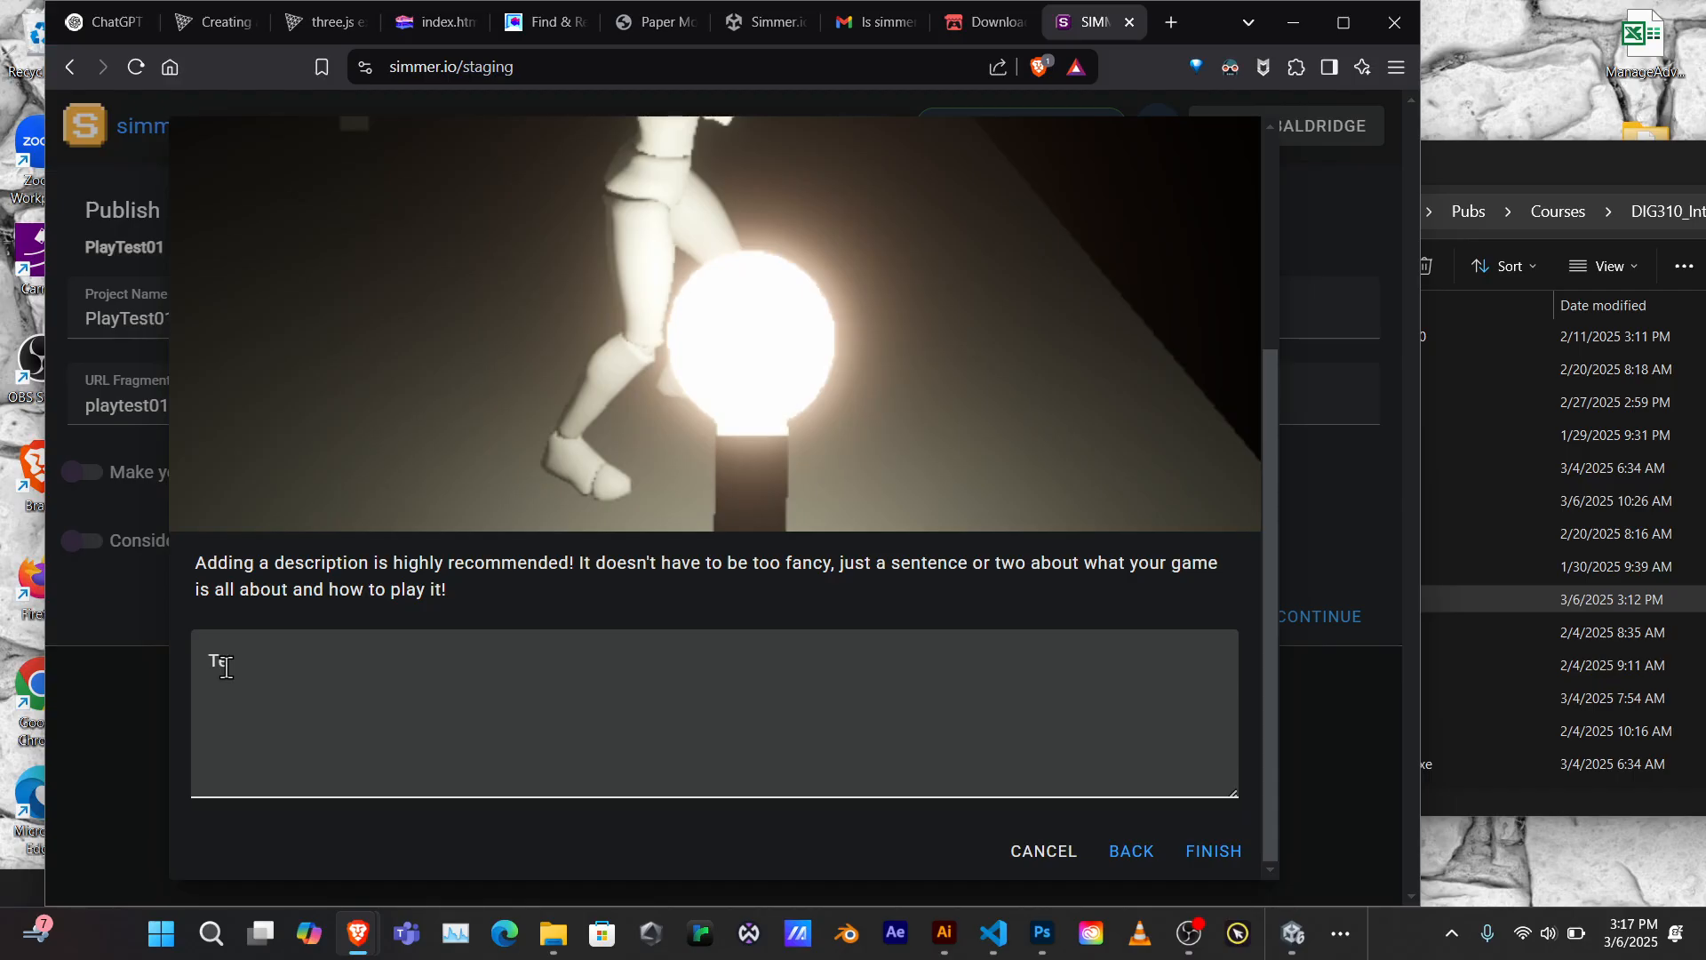
type("stin")
type("Play")
left_click(1211, 853)
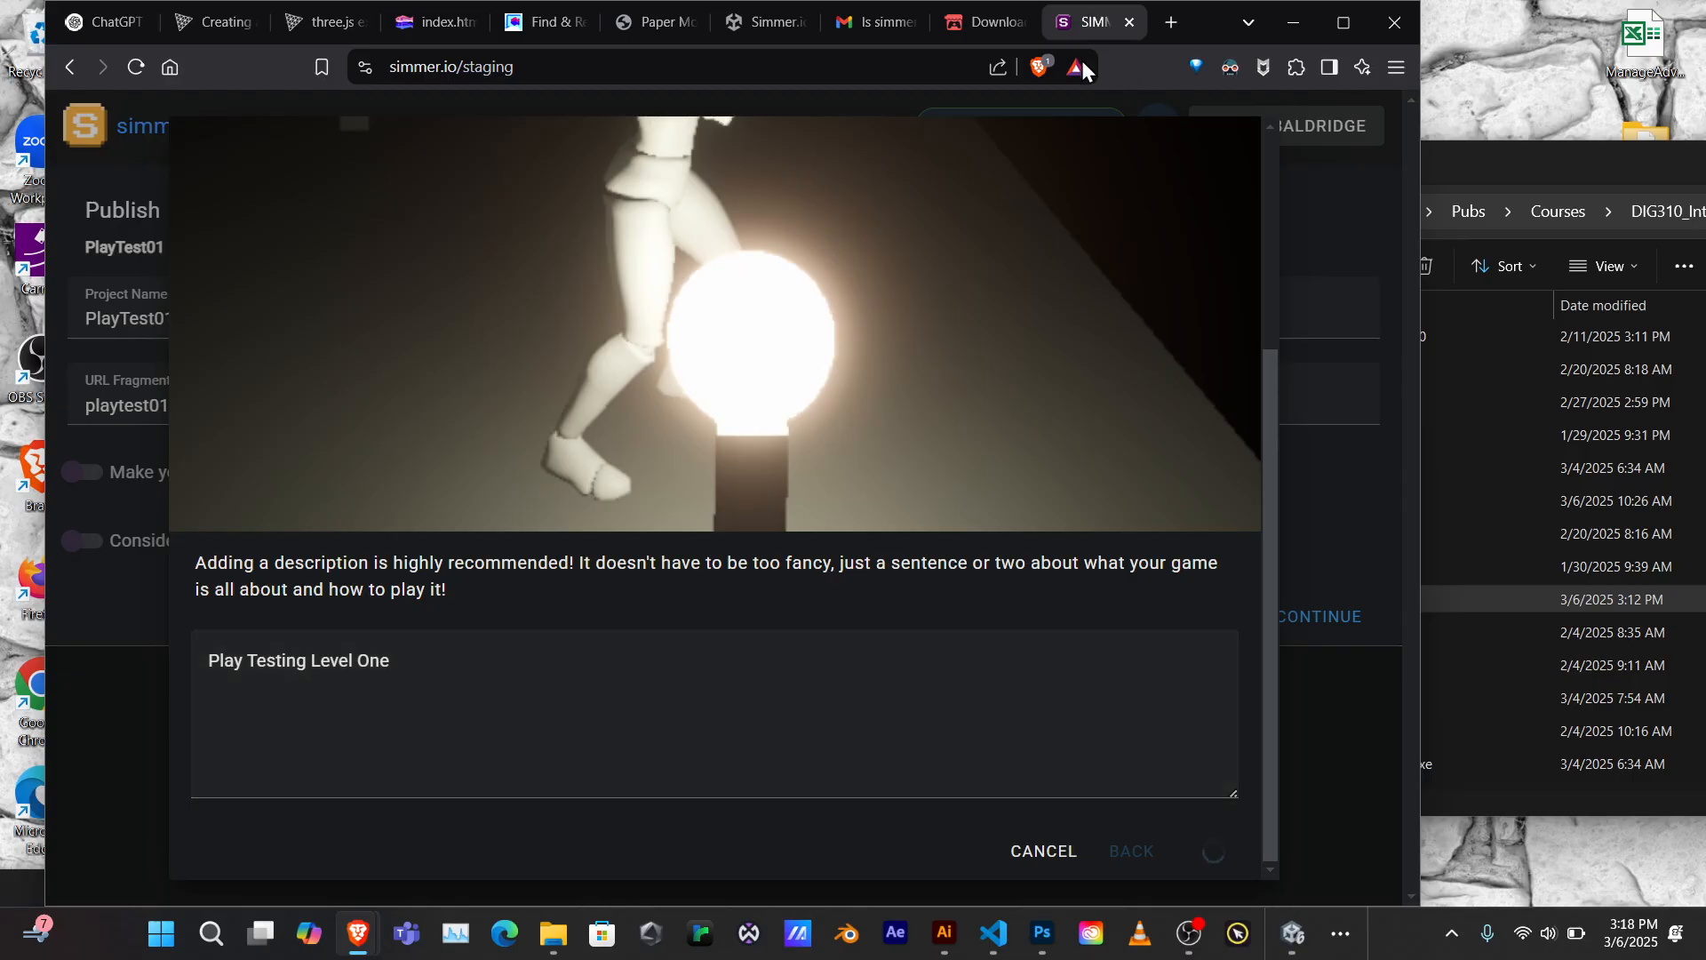
left_click(1004, 30)
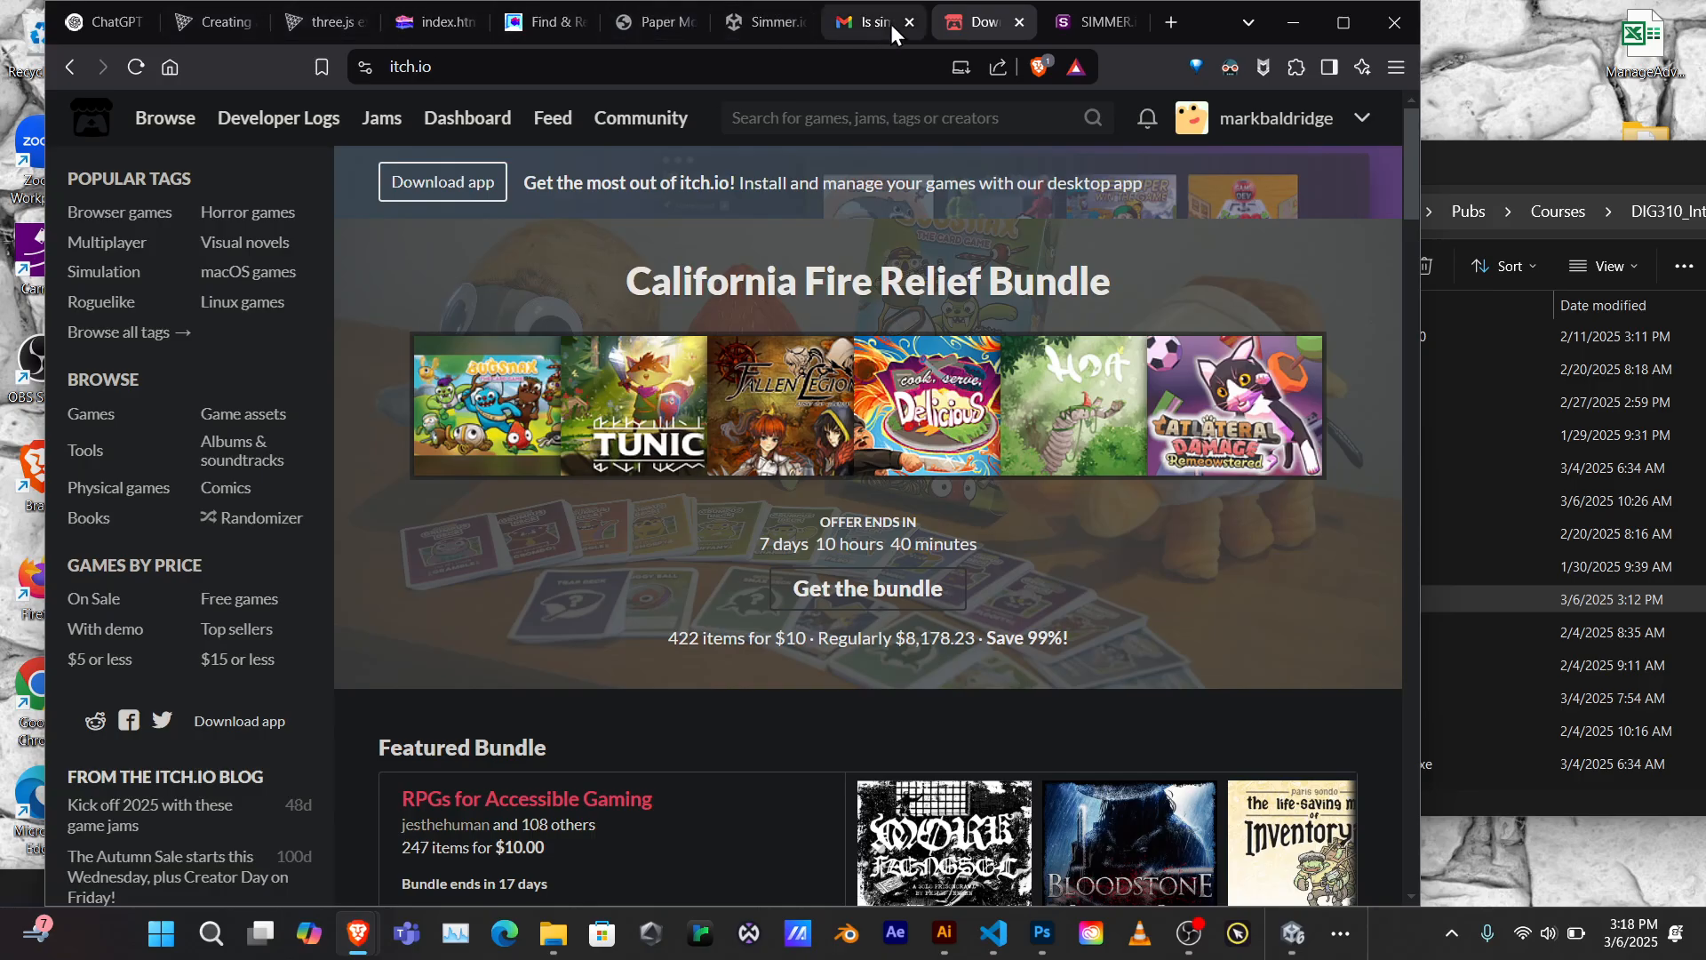
Open the itch.io creator profile page listing the Playtest01 browser game
left_click(1301, 135)
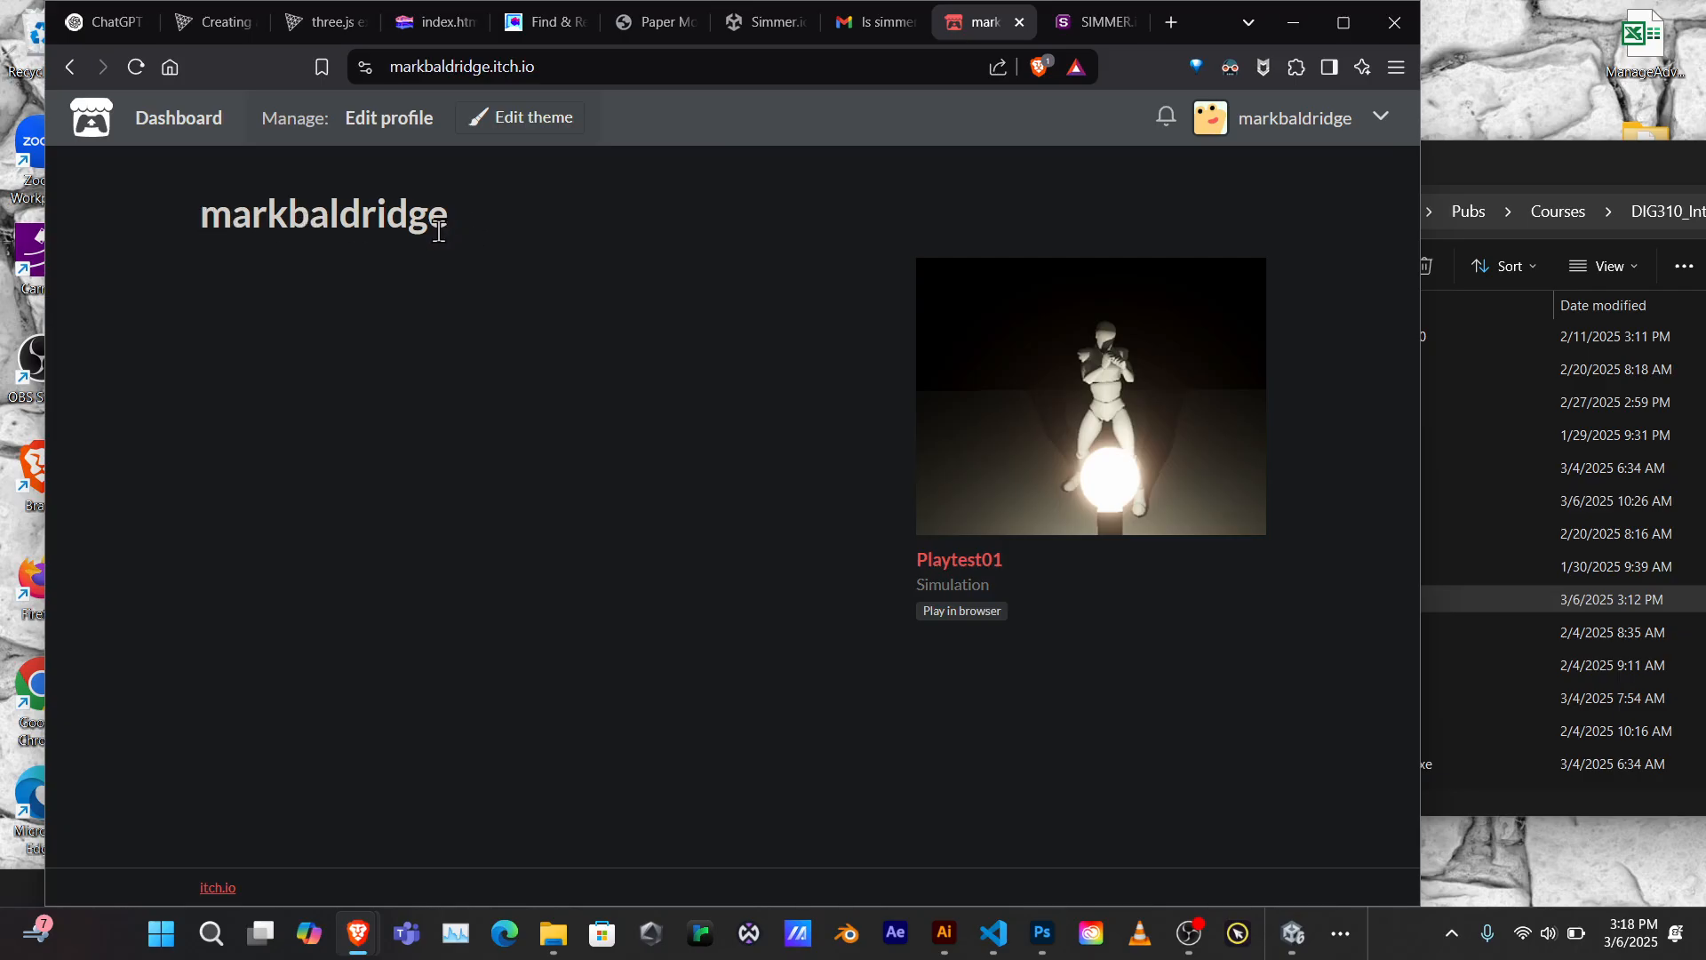
Return to simmer.io, open the live PlayTest01 game page, and bring up the account menu
left_click(1091, 19)
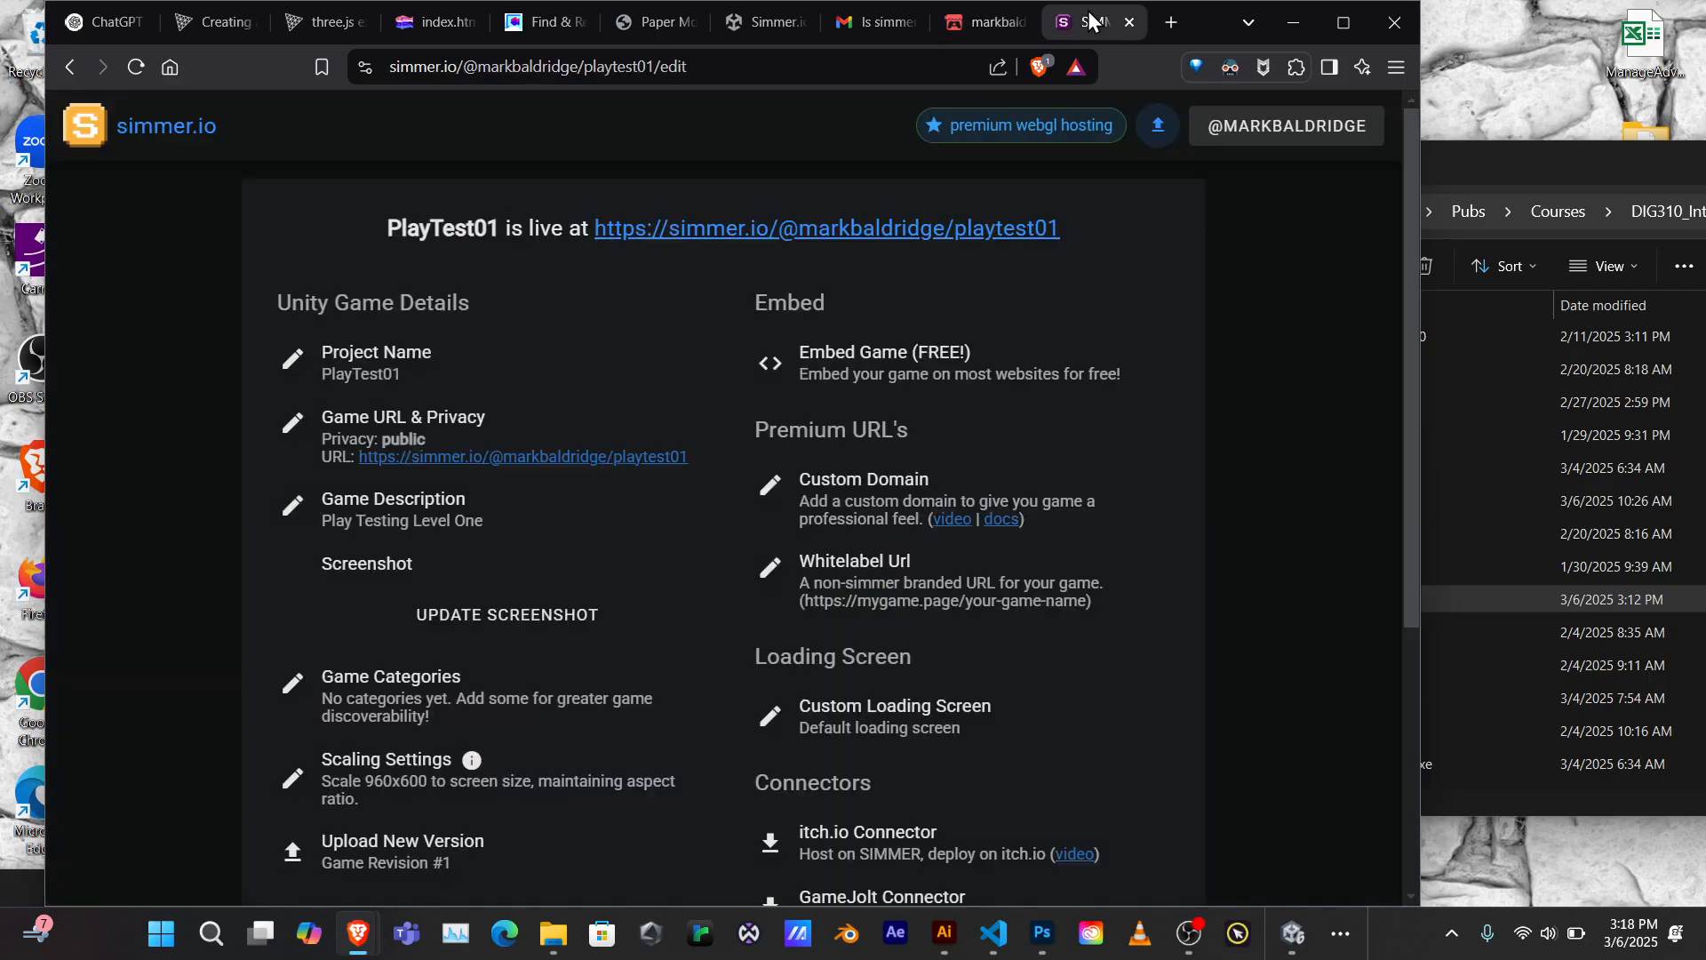
left_click(737, 233)
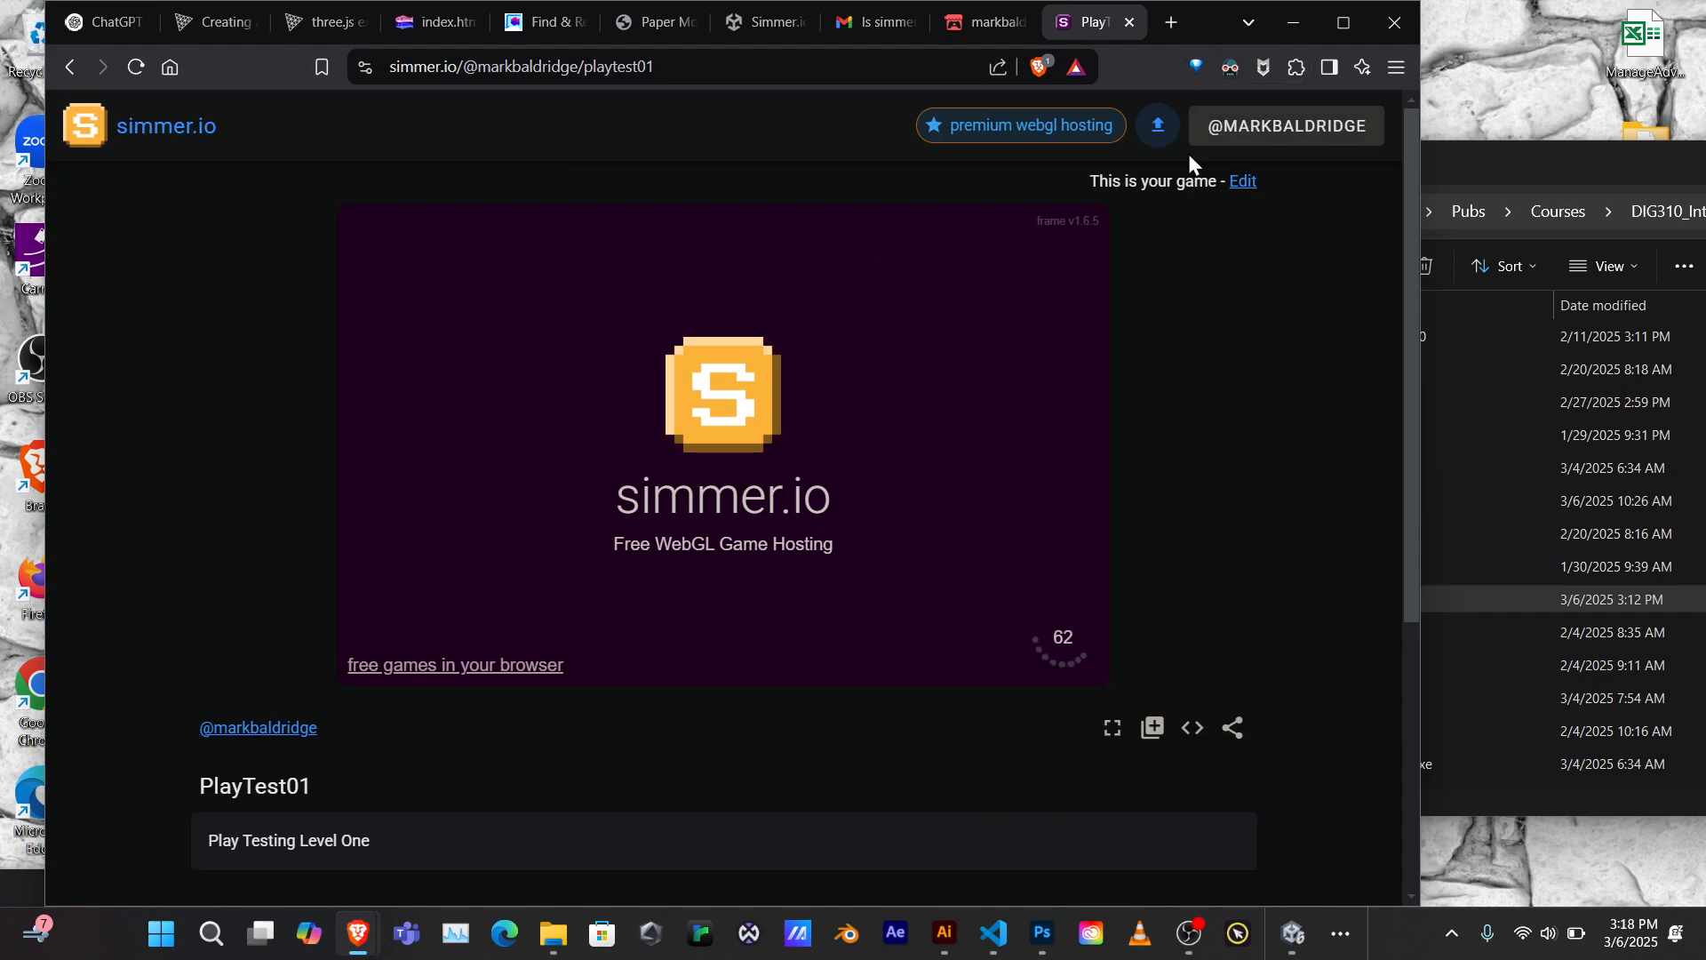
left_click(1304, 129)
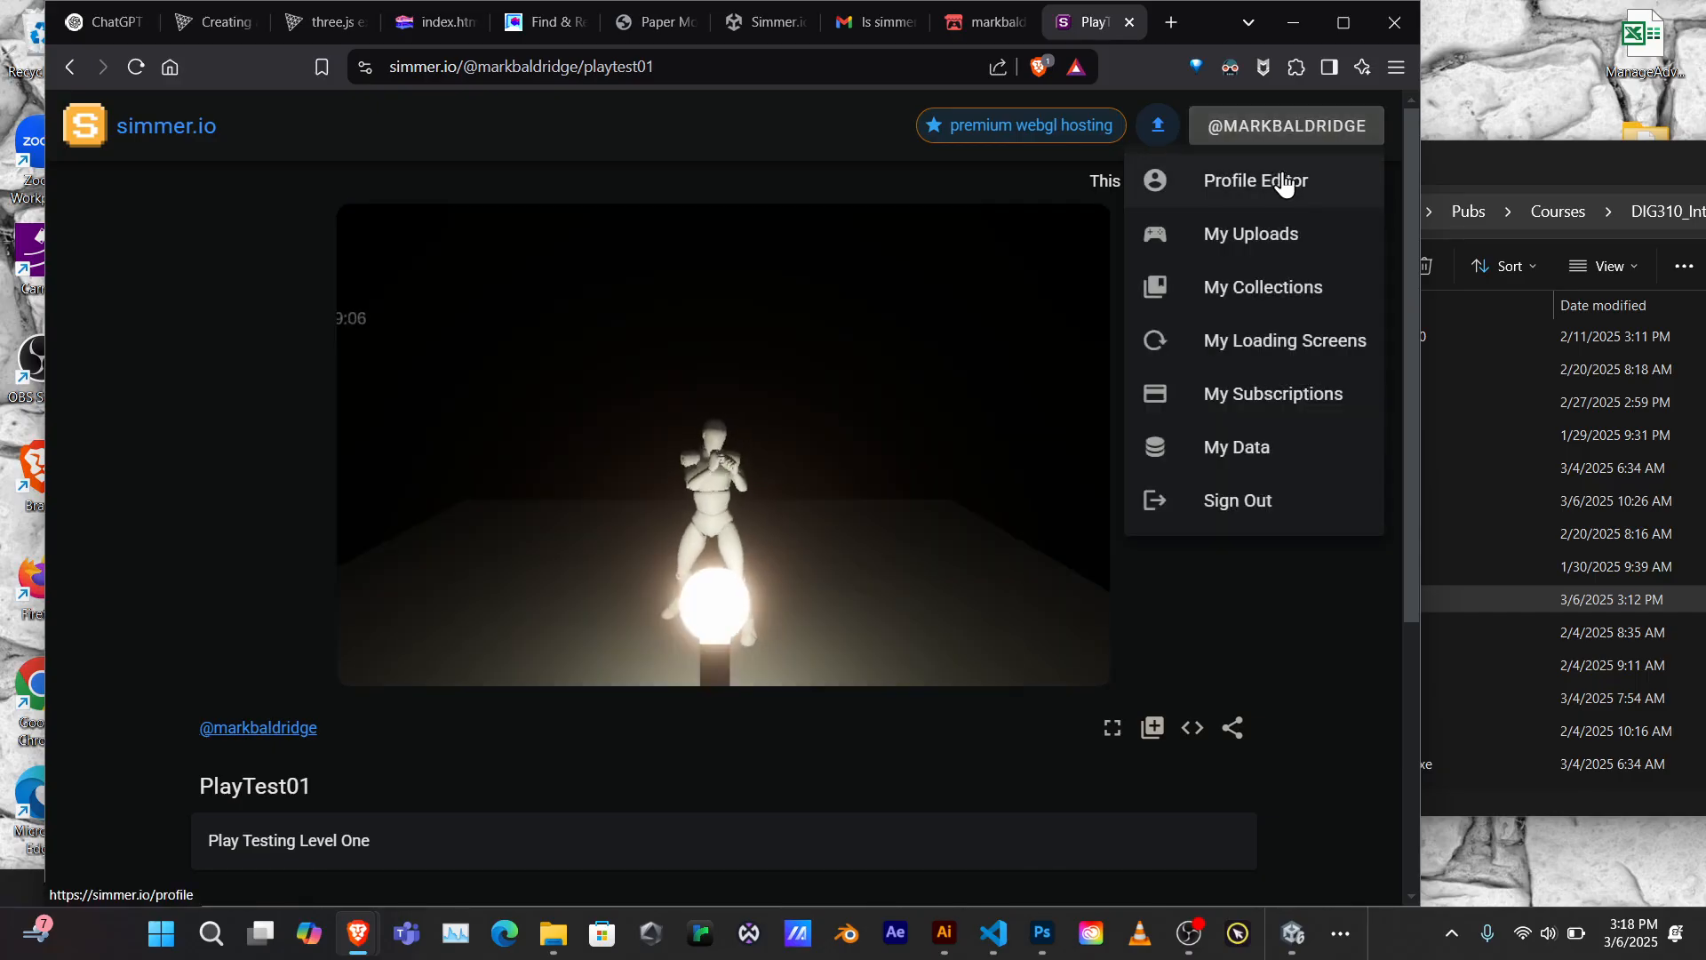
Go via the Profile Editor to the public profile and scroll to PlayTest01 under Games
left_click(1284, 182)
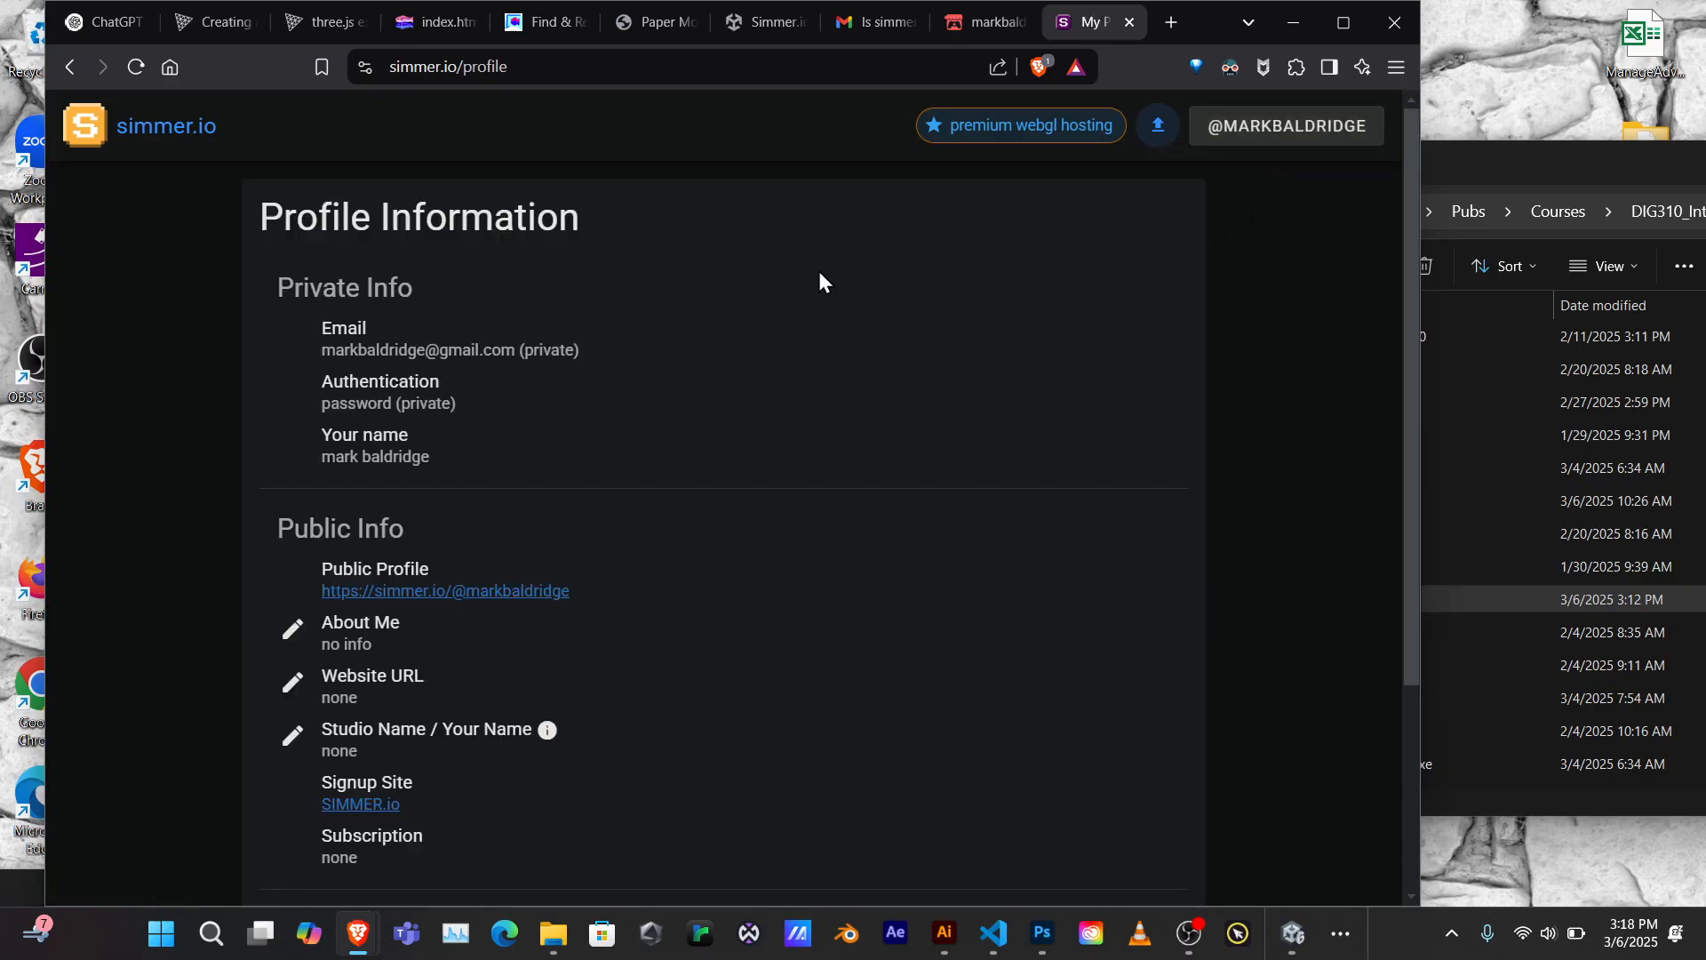
scroll(771, 259, "down", 3)
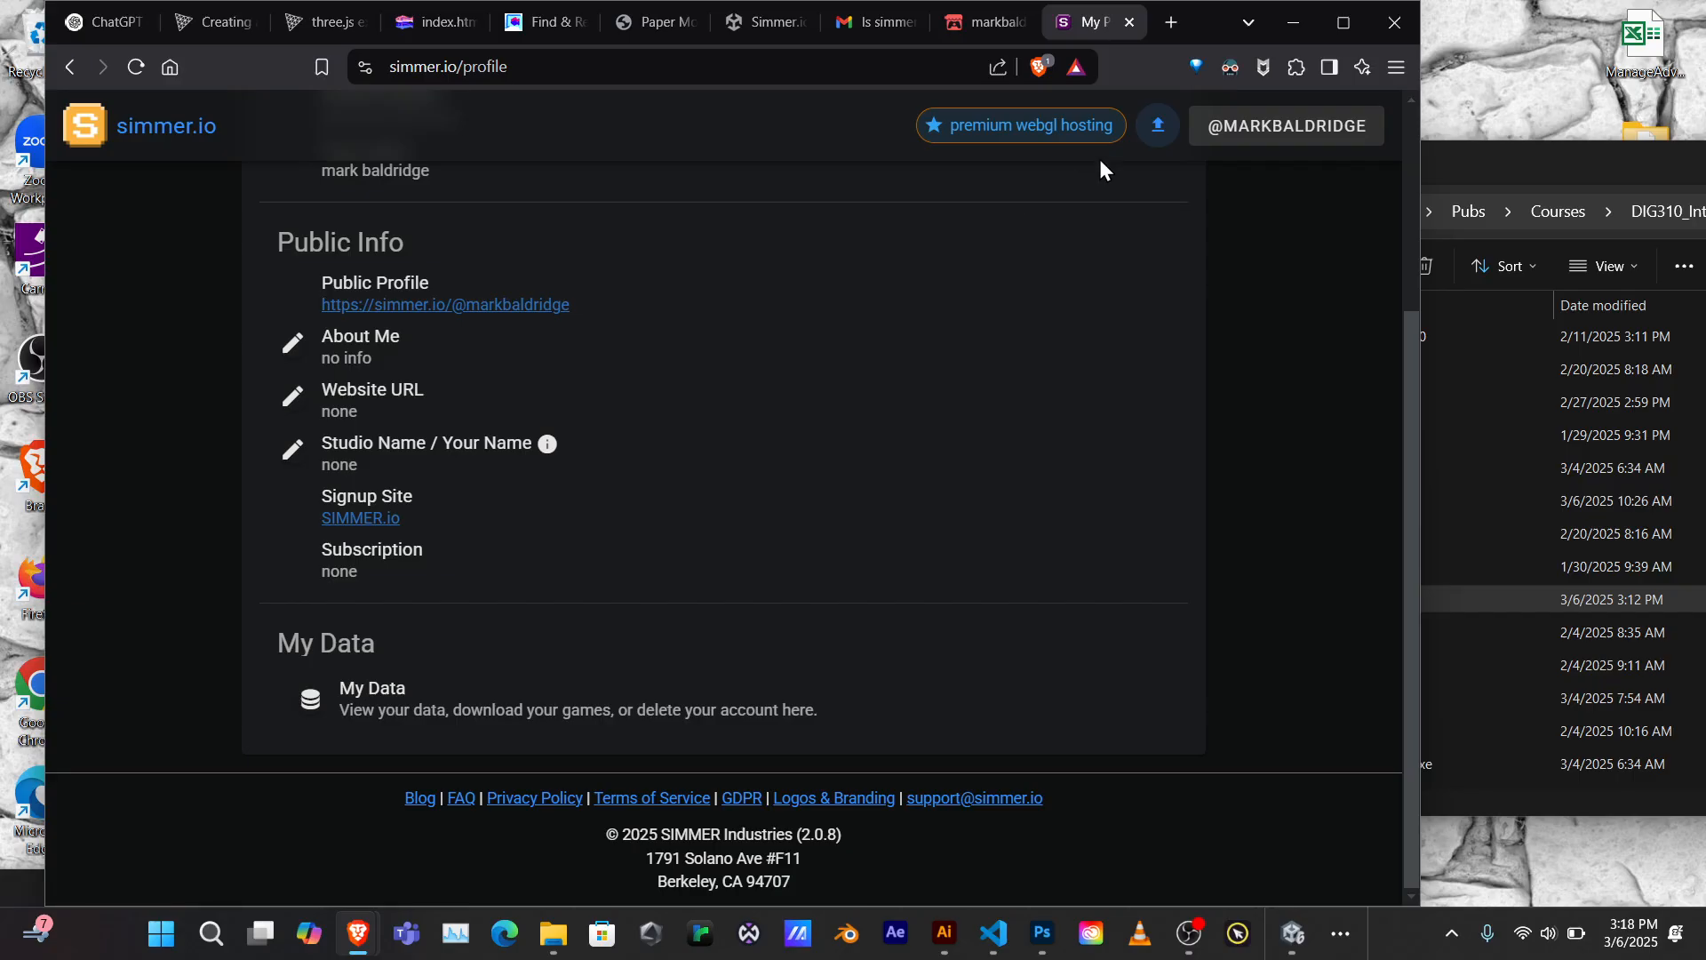
scroll(526, 462, "up", 3)
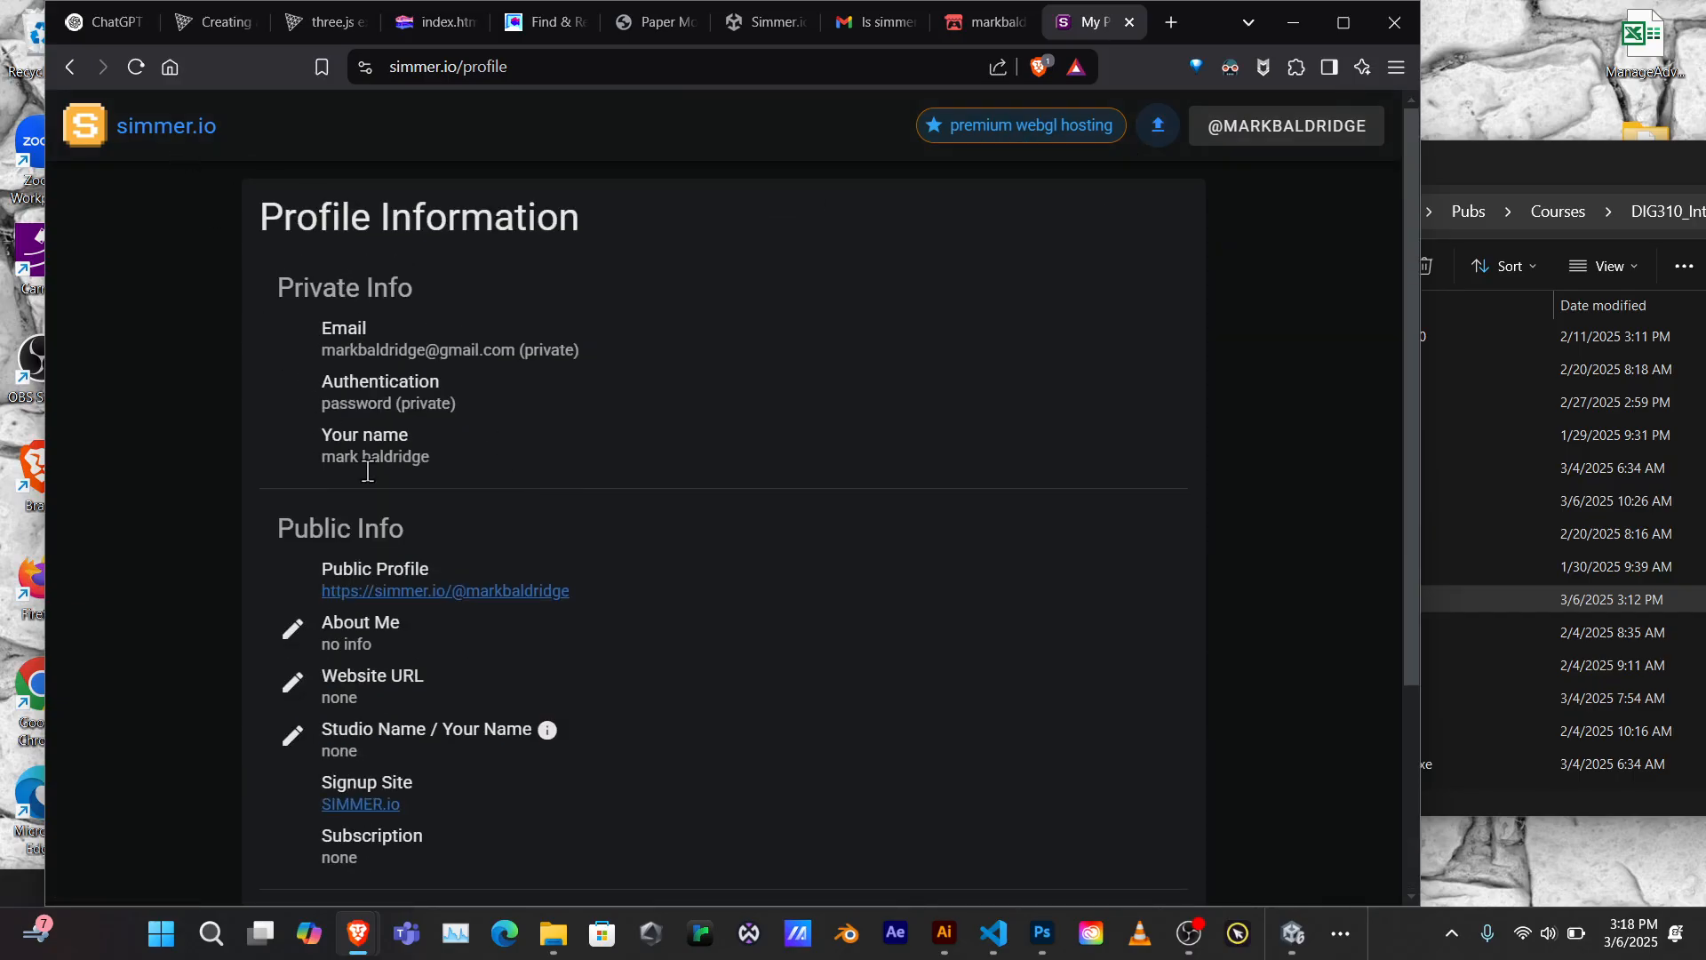
left_click(453, 591)
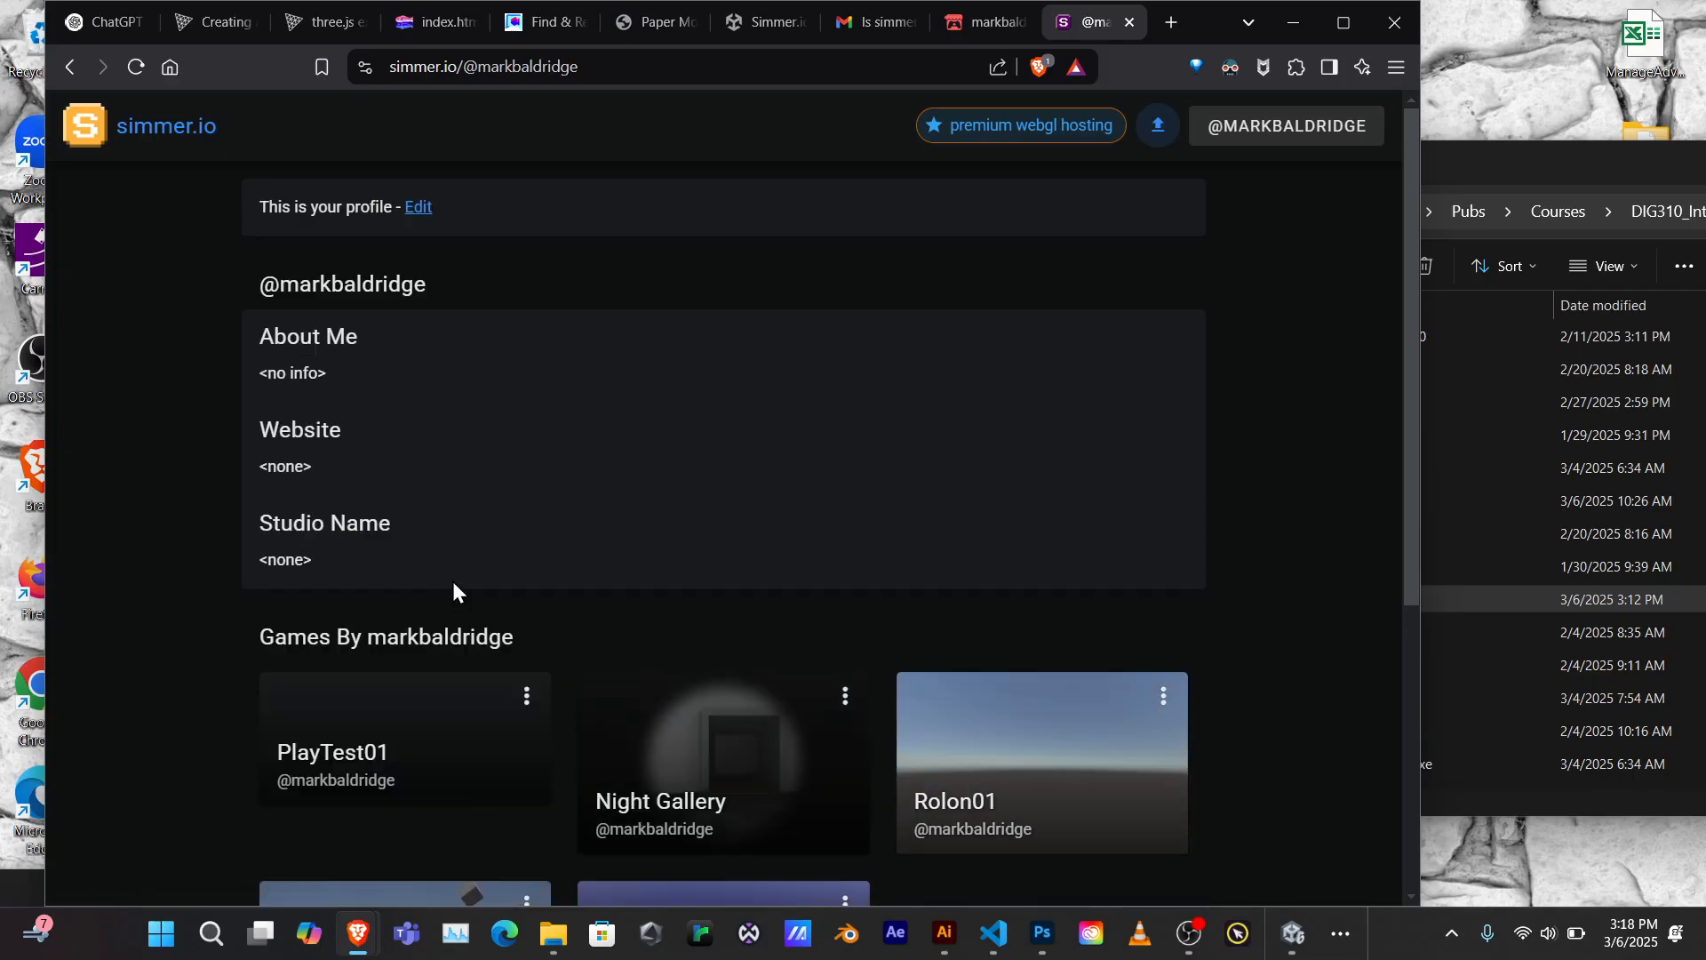
scroll(520, 471, "down", 2)
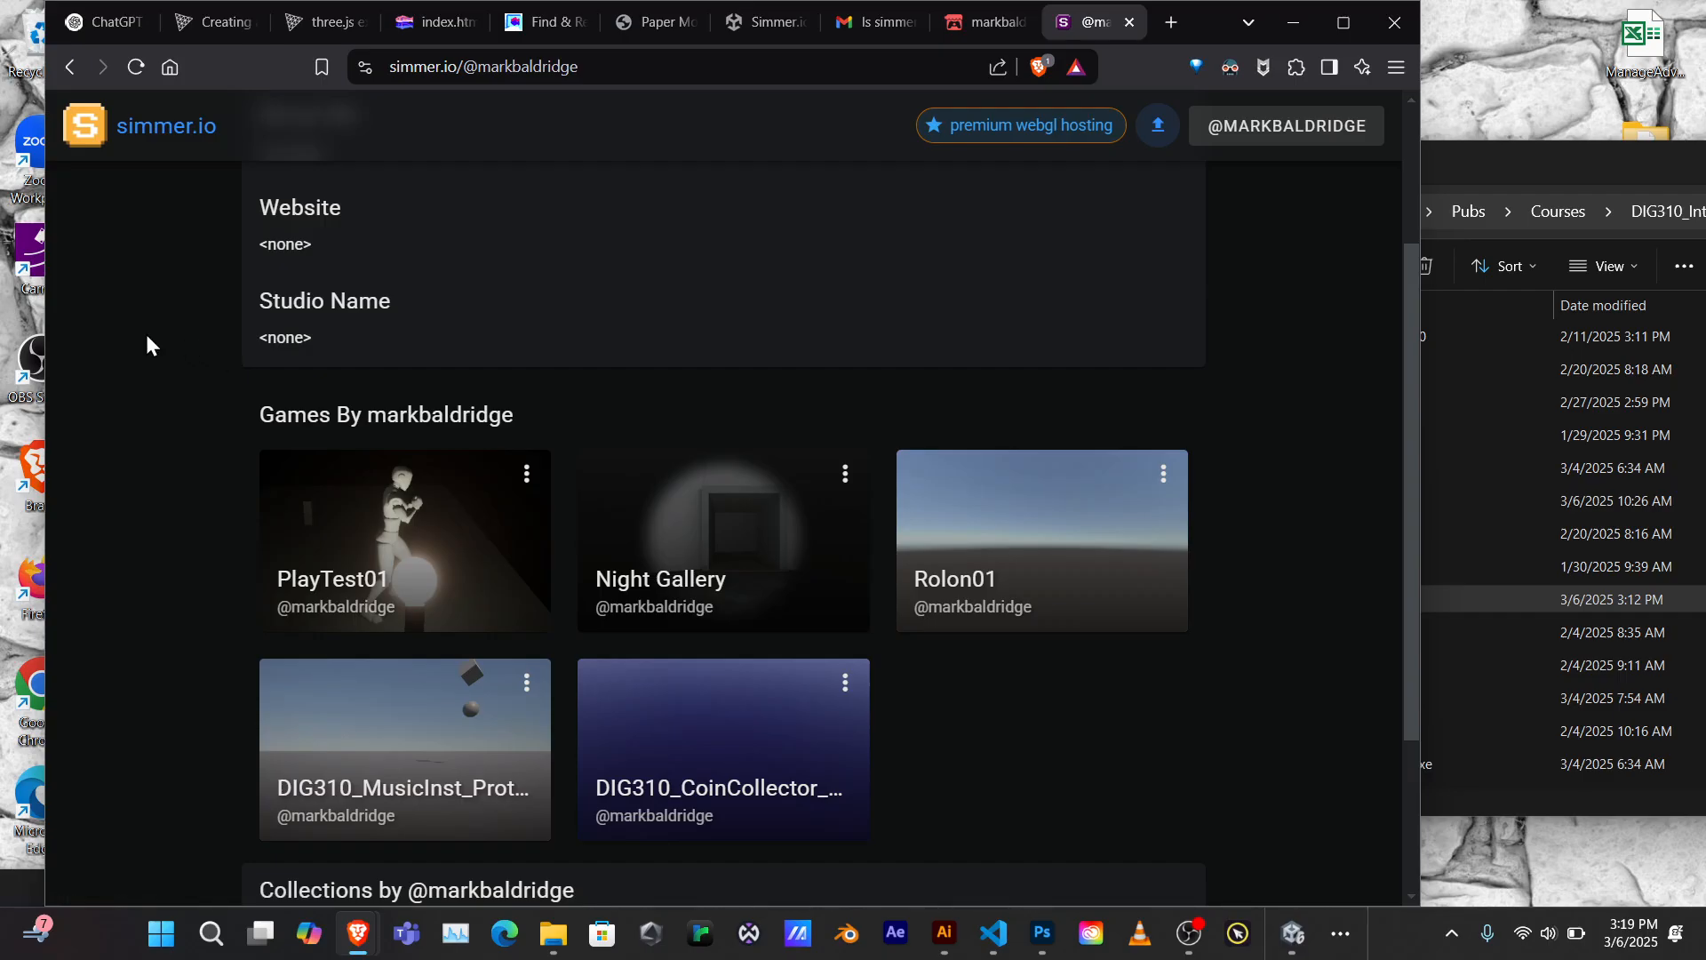
Restore the OBS Studio window over the browser and drag it further onto the screen
left_click(1191, 935)
left_click(1191, 935)
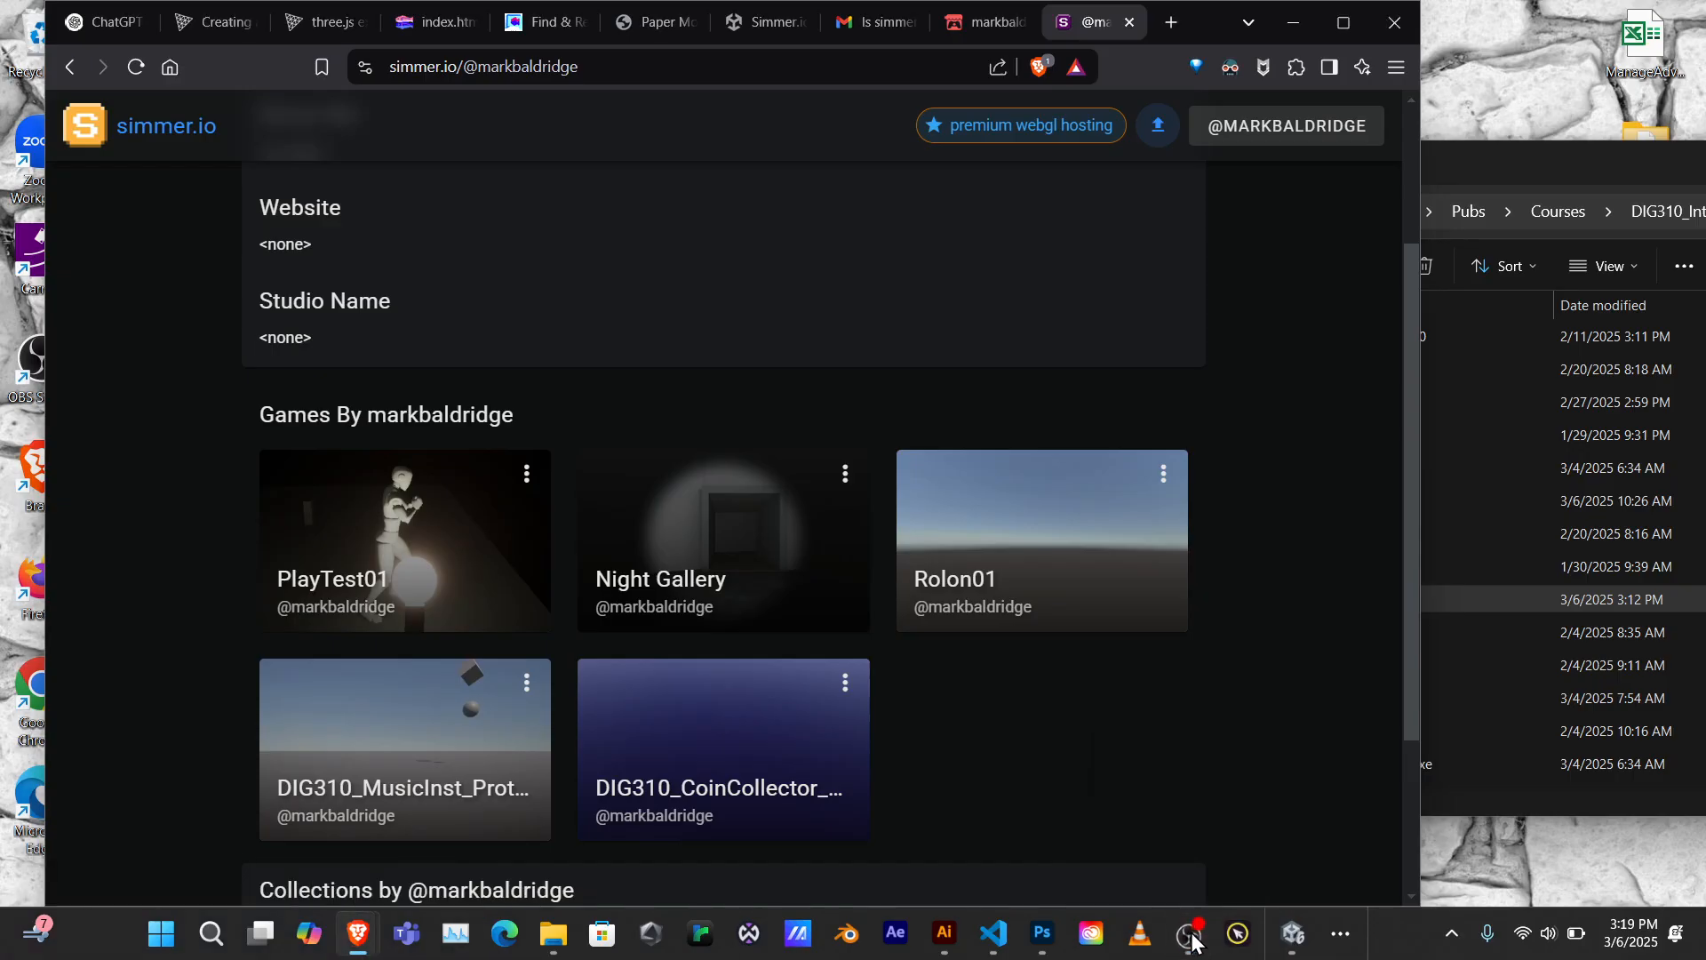
left_click(1191, 935)
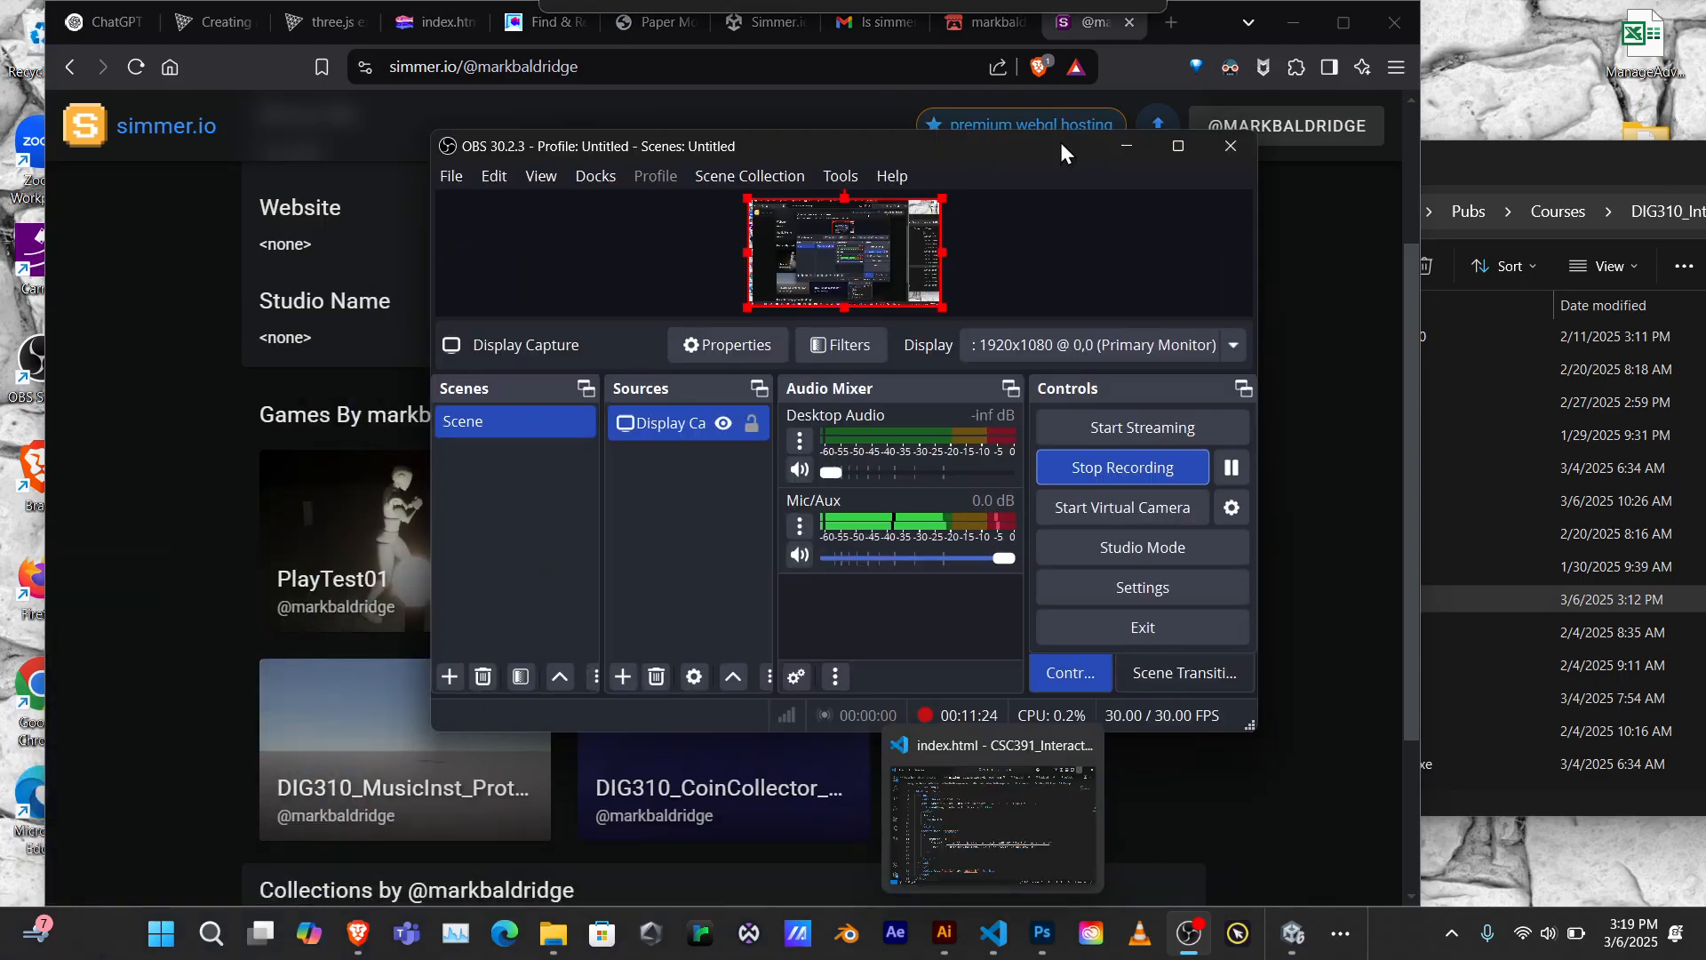
left_click_drag(1059, 143, 954, 130)
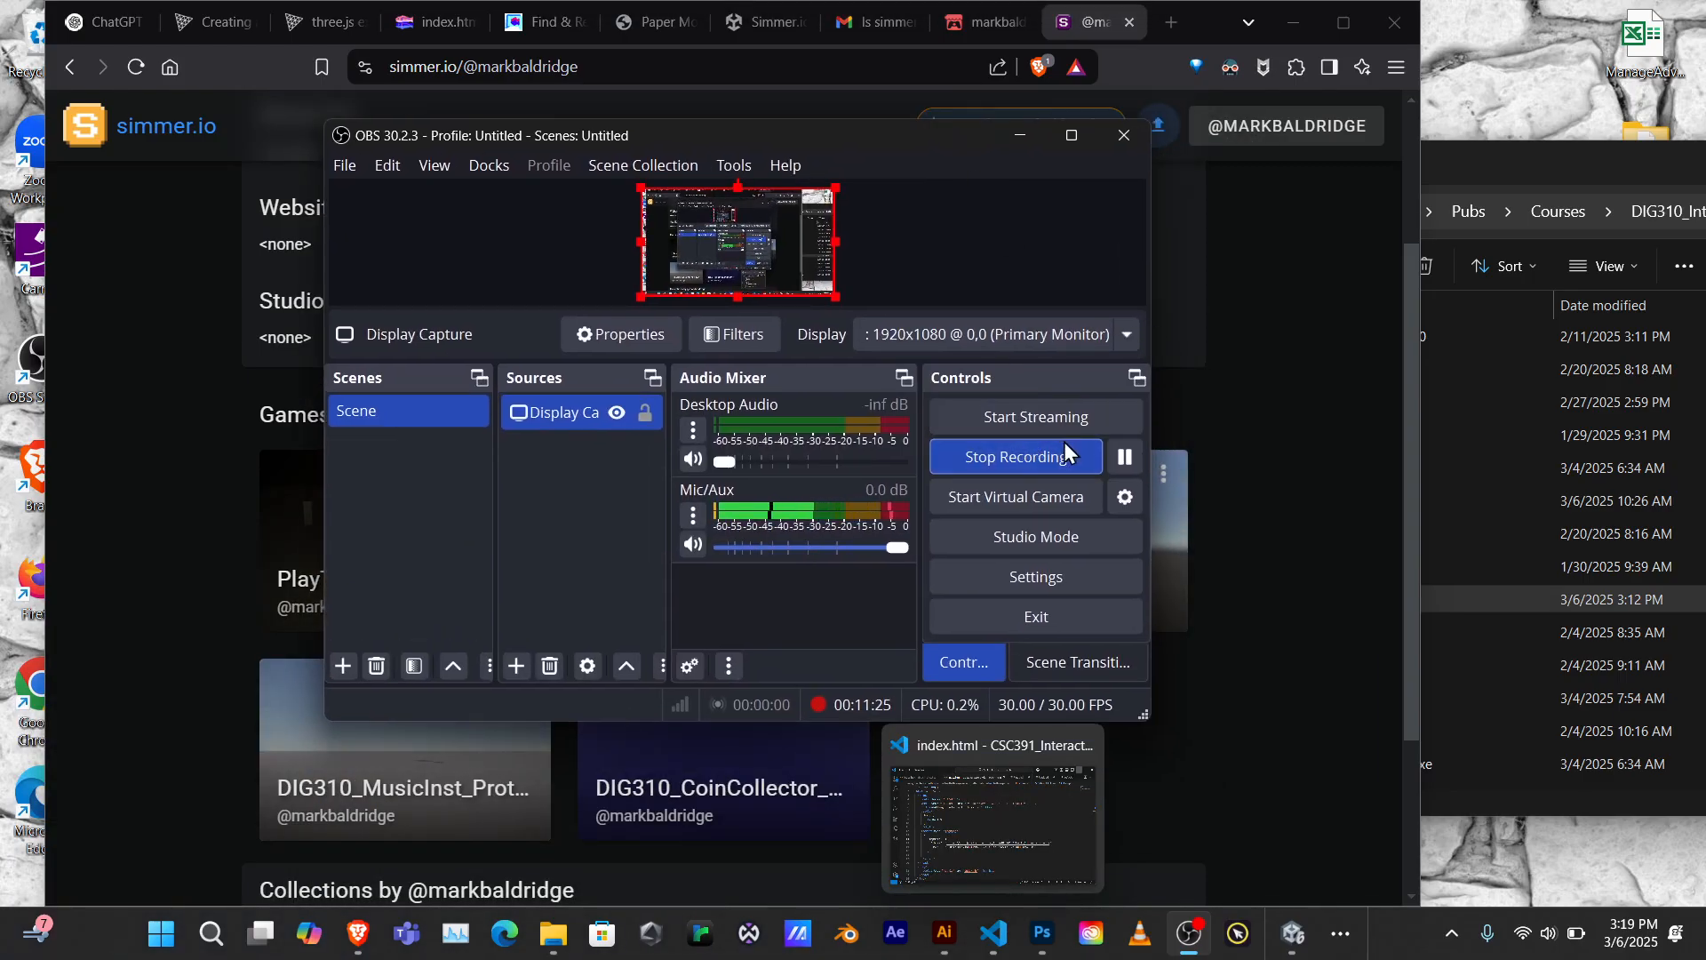